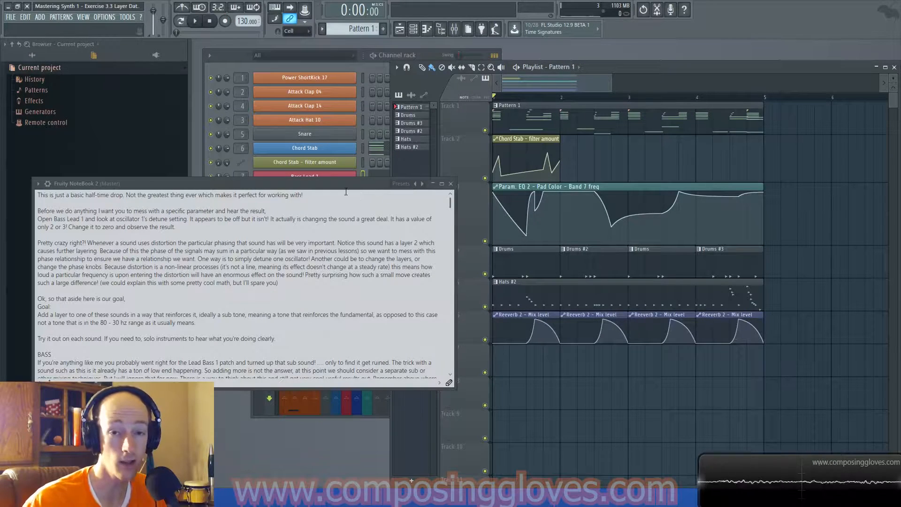
drag(528, 123, 729, 348)
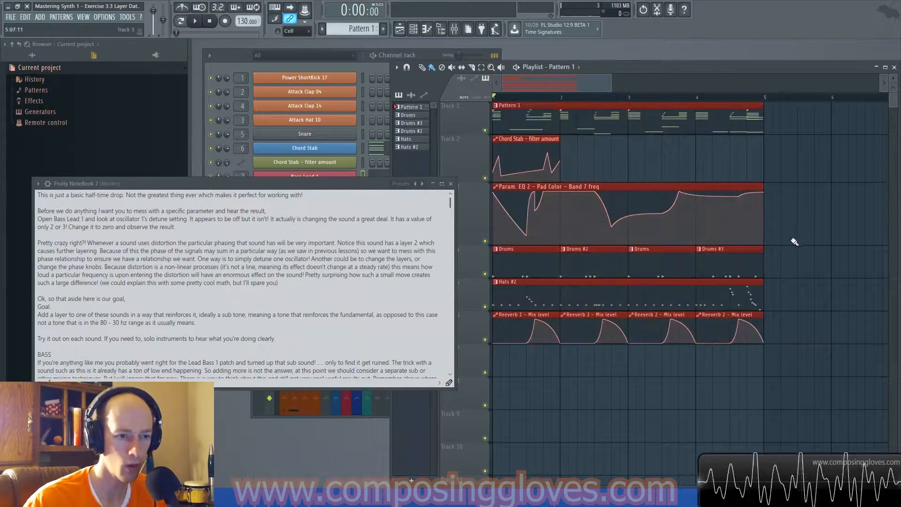
click(797, 241)
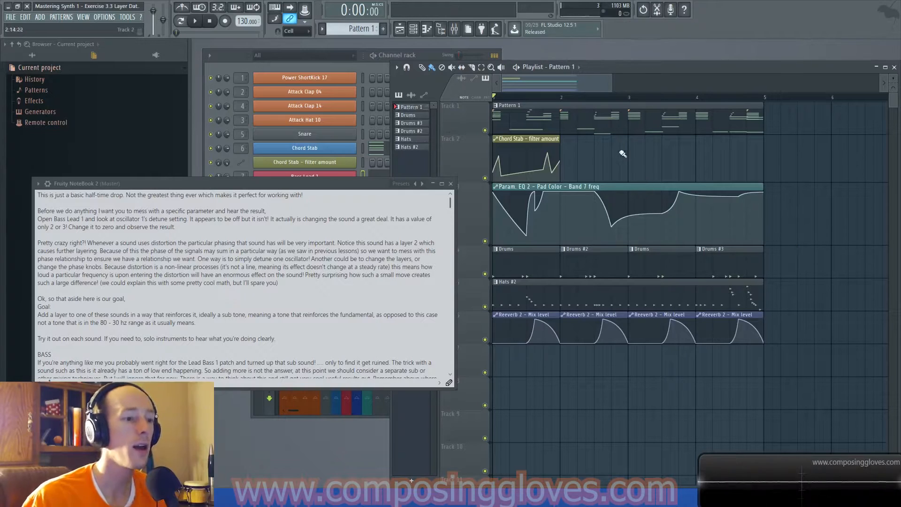
drag(527, 125, 783, 328)
ctrl+click(819, 175)
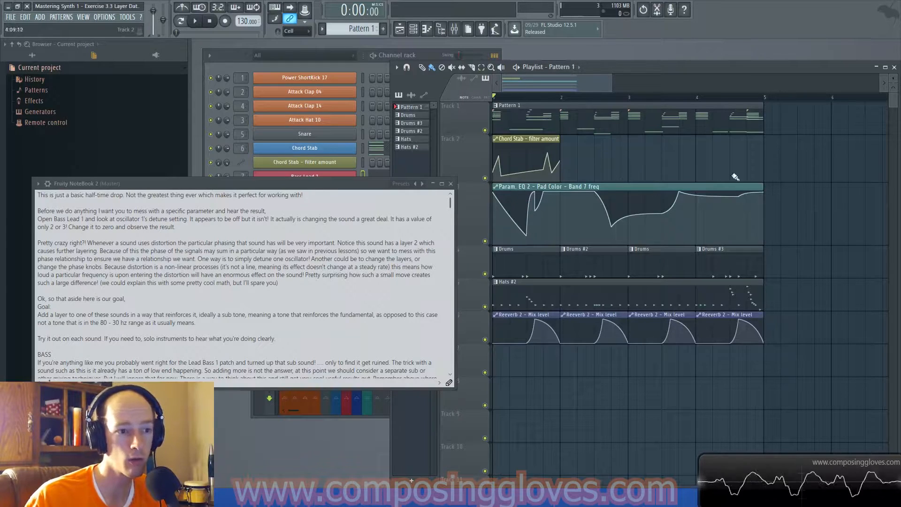
- Play the playlist arrangement from the start to listen to the half-time drop, and stop playback
key(space)
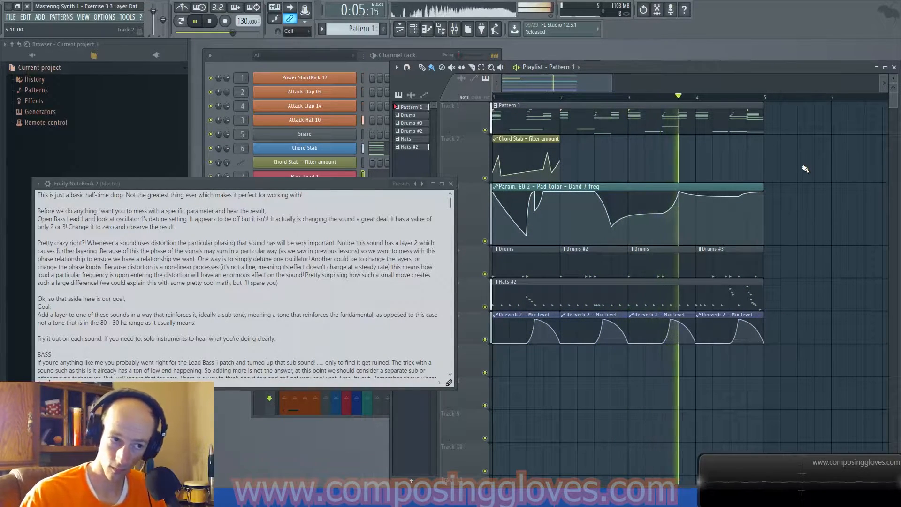
key(space)
ctrl+click(557, 118)
drag(558, 116, 645, 150)
ctrl+click(645, 150)
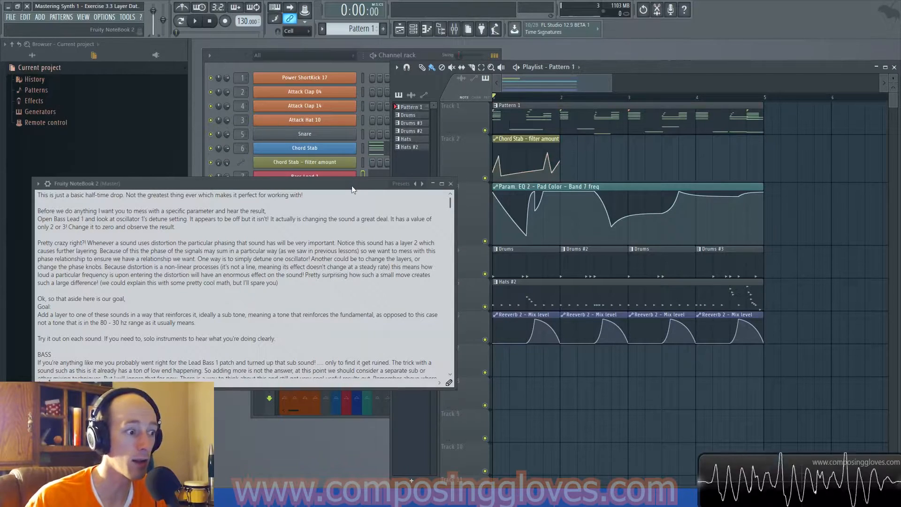
- Read the notebook's opening lines and its instructions about Bass Lead 1's oscillator 1 detune setting
drag(353, 190, 357, 191)
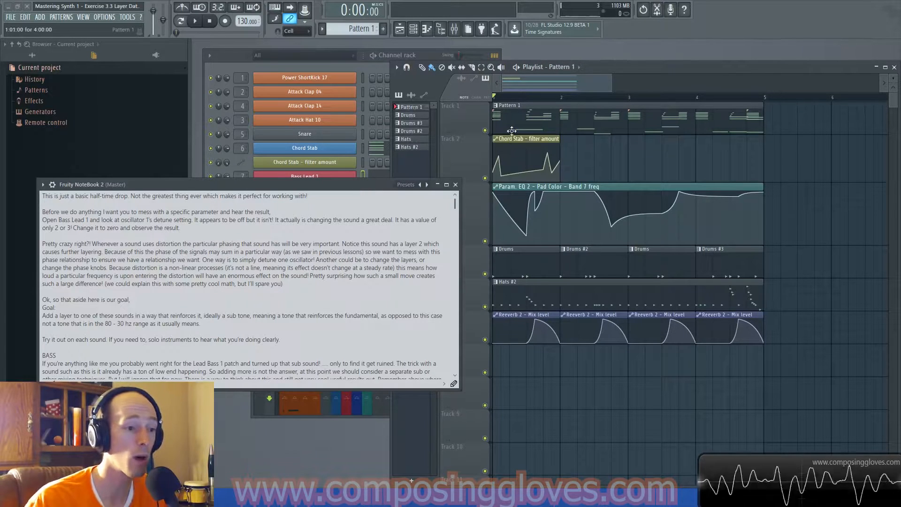
drag(533, 130, 800, 330)
ctrl+click(767, 233)
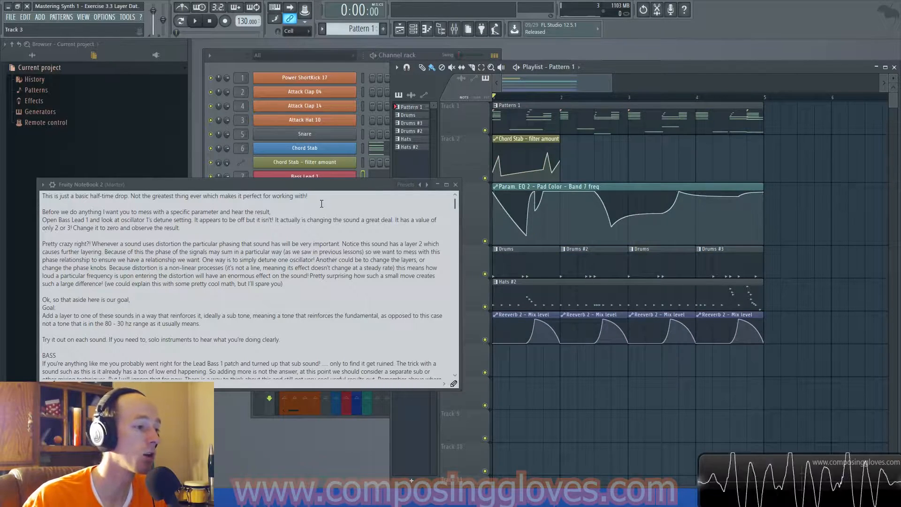
drag(321, 196, 187, 197)
click(228, 200)
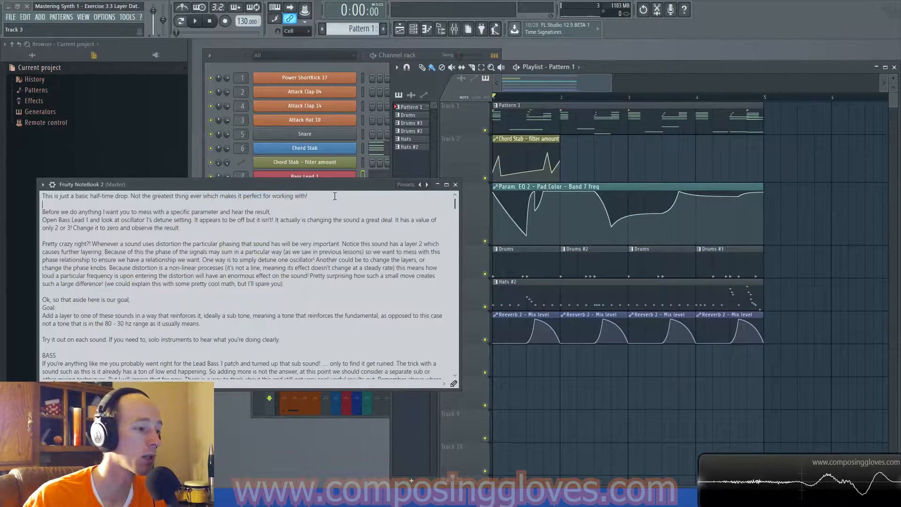
click(118, 221)
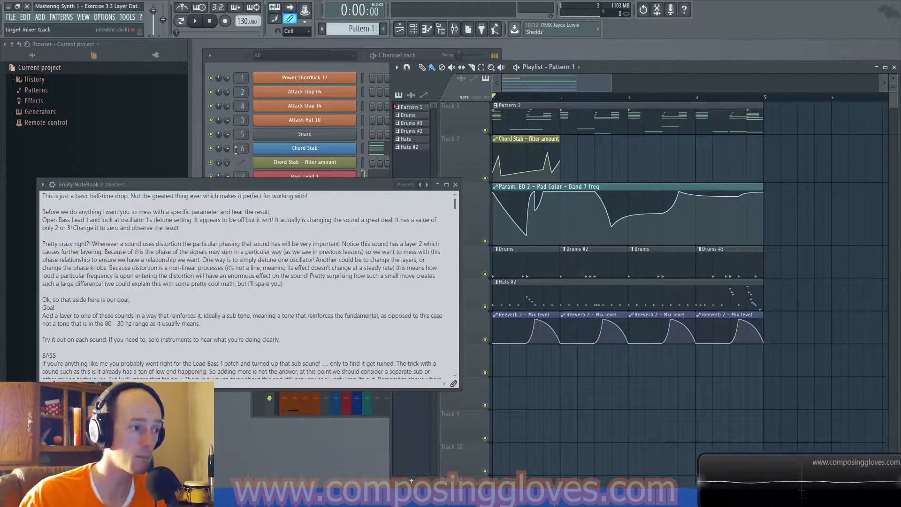
- Open the Bass Lead 1 synth from the channel rack and arrange its window beside the notebook
click(251, 105)
drag(246, 184, 192, 271)
click(305, 177)
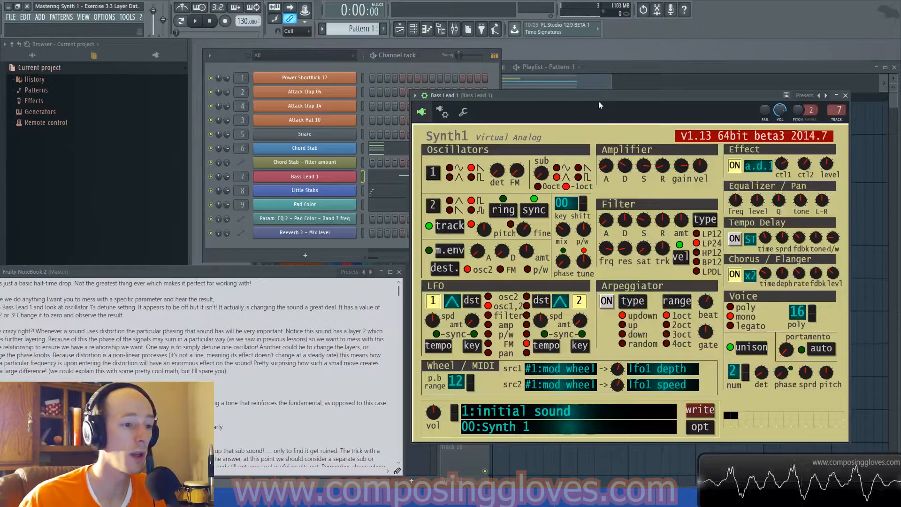
drag(599, 101, 606, 97)
drag(296, 271, 308, 214)
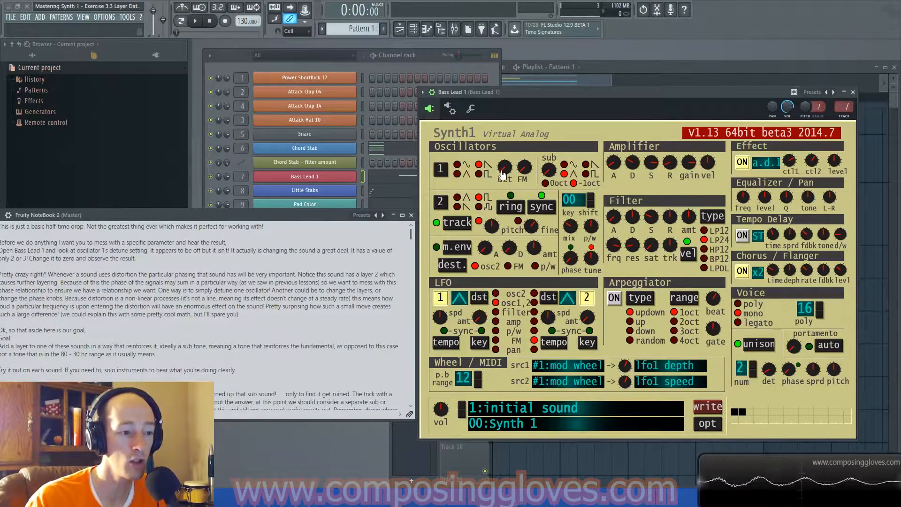
- Try adjusting oscillator 1's detune on Bass Lead 1, playing the song after each change to hear its effect
drag(502, 171, 520, 202)
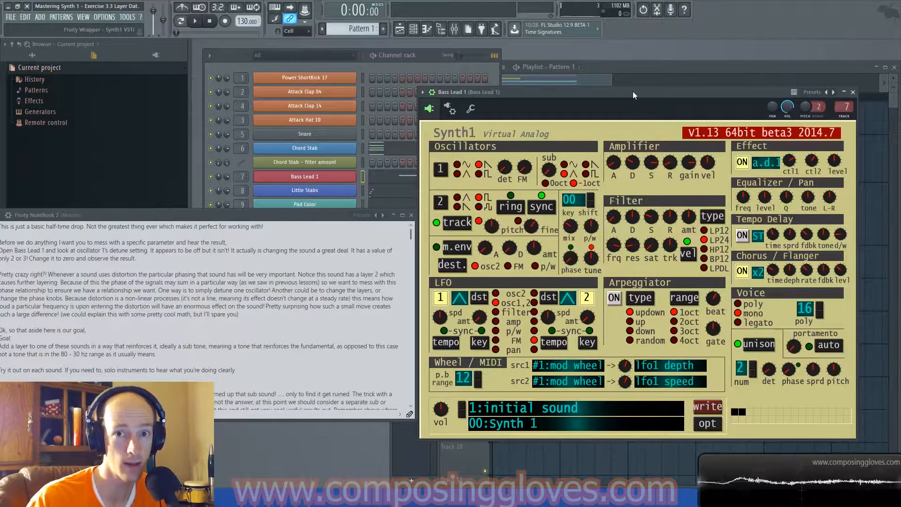
key(space)
key(space)
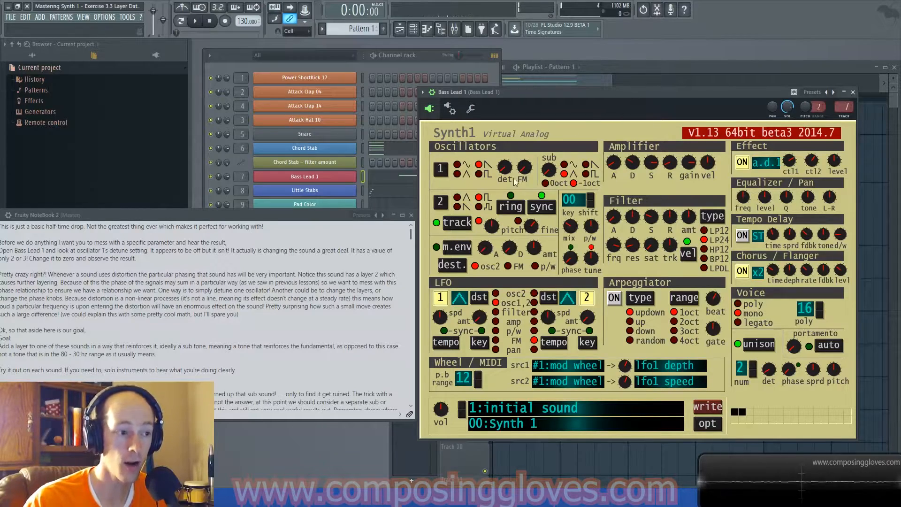
drag(503, 176, 520, 211)
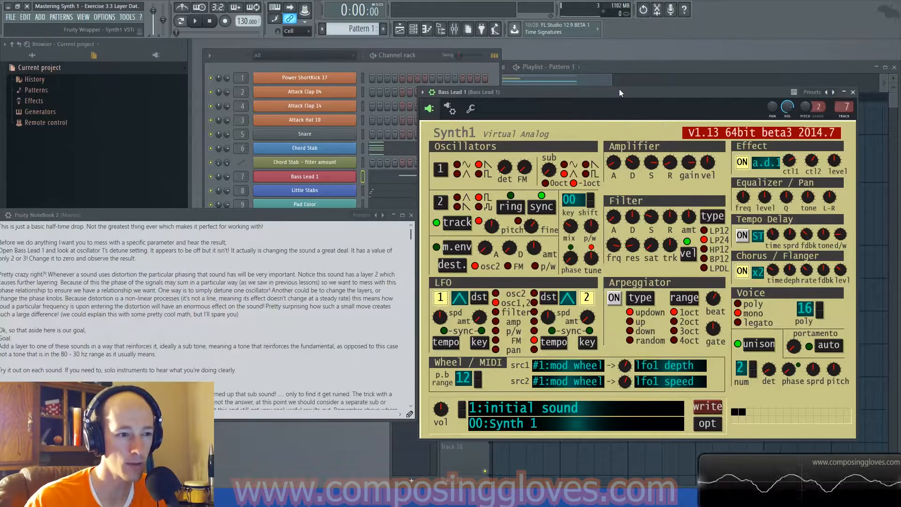
key(space)
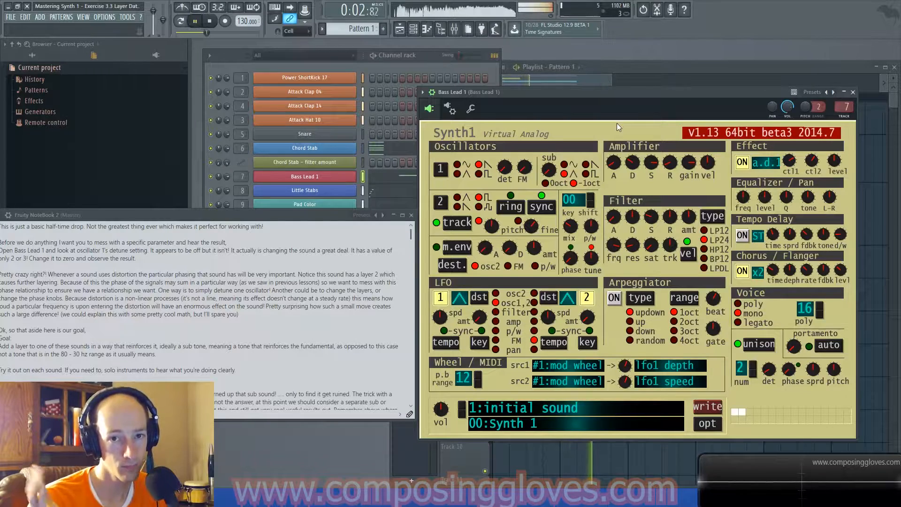
key(space)
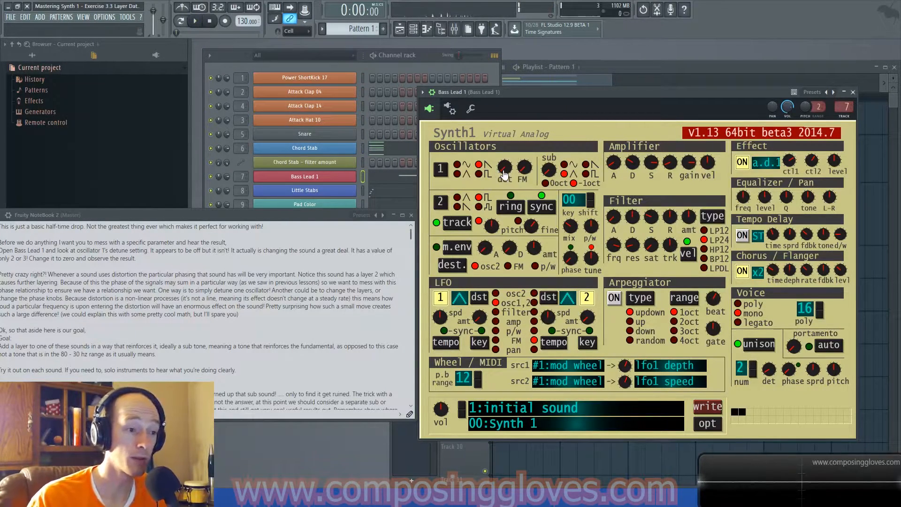
- Audition two further oscillator 1 detune settings on Bass Lead 1 with a short playback of each
drag(504, 174, 520, 207)
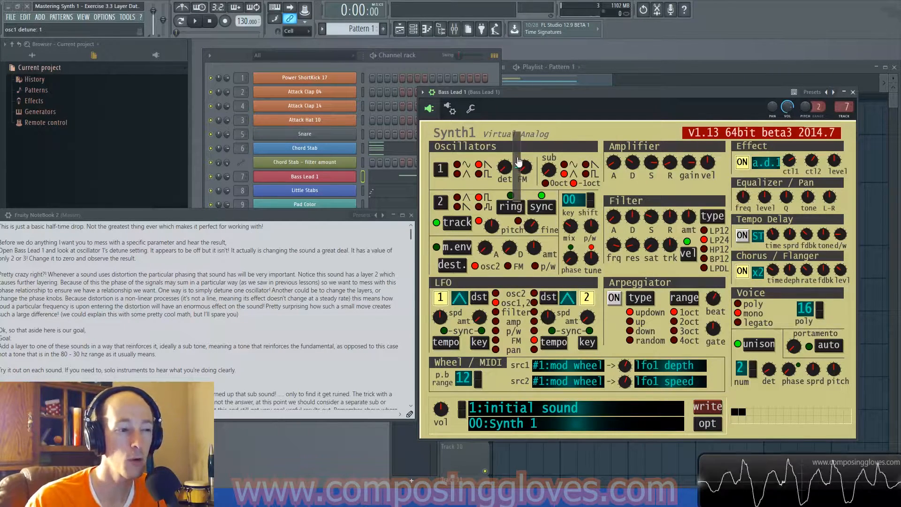
key(space)
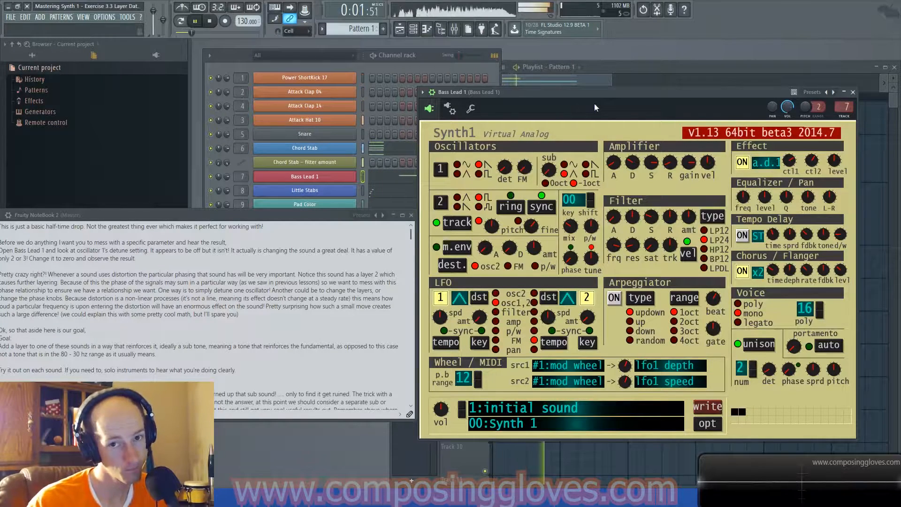
key(space)
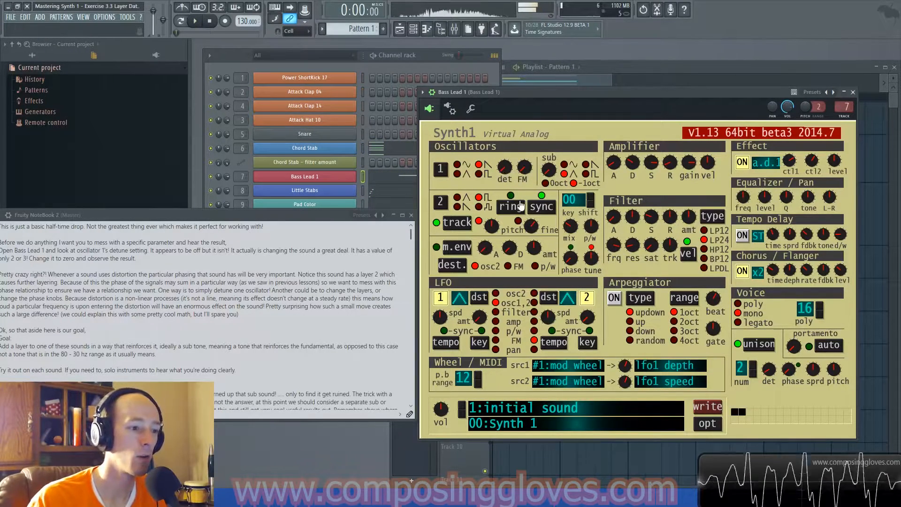
drag(504, 170, 573, 182)
key(space)
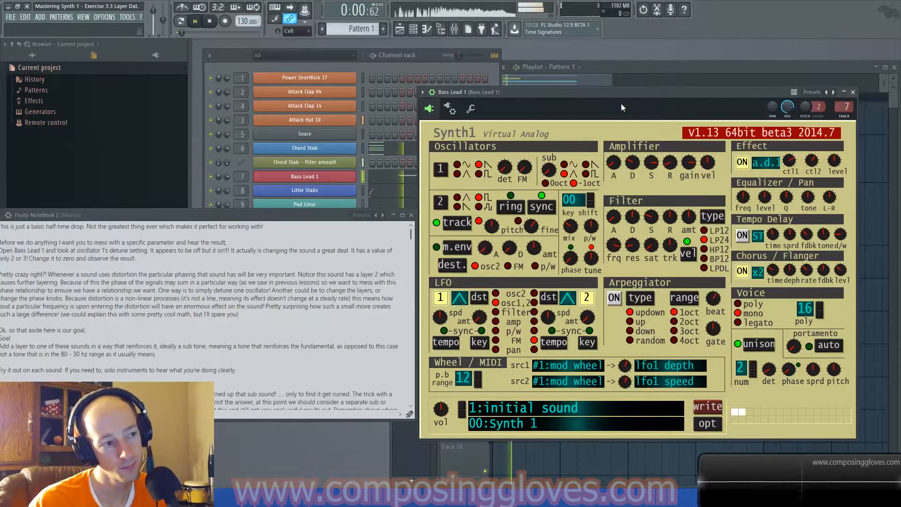
key(space)
- Try oscillator 1's detune at about 12 and play the song briefly to compare the sound
drag(505, 167, 520, 199)
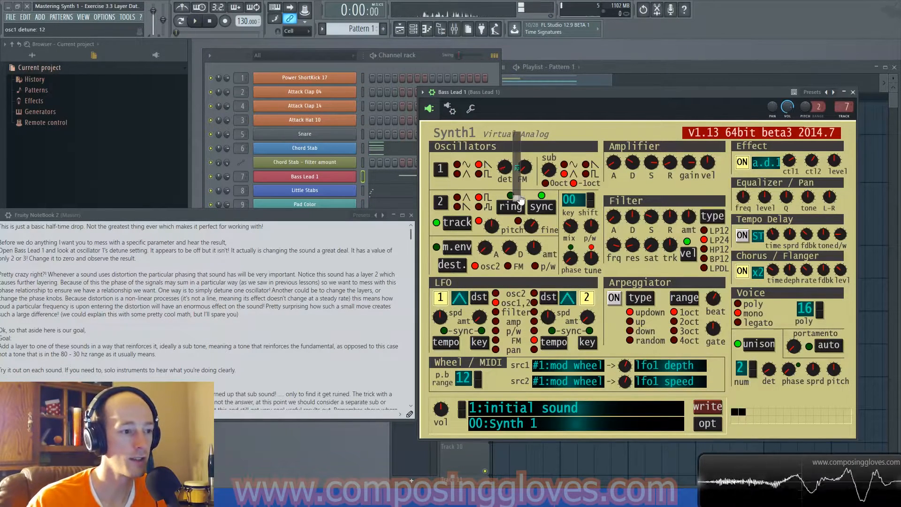
key(space)
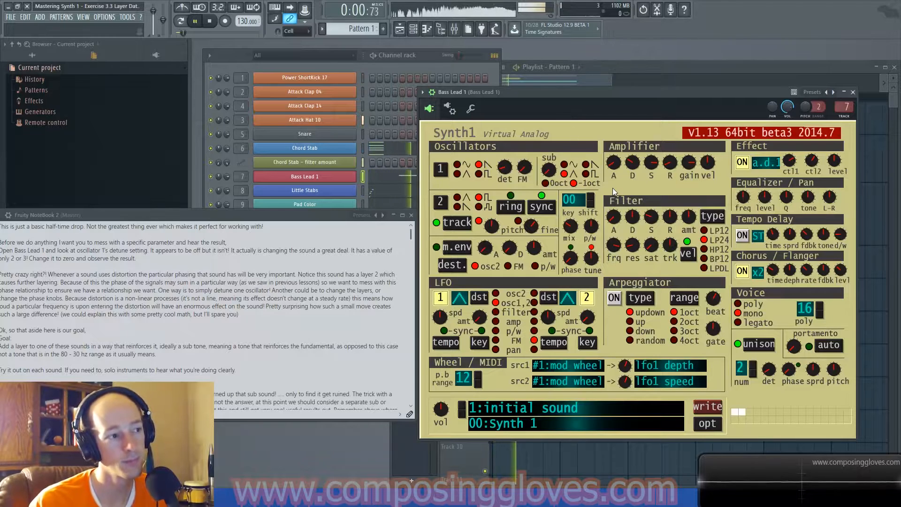
key(space)
- Readjust oscillator 1's detune on Bass Lead 1, shift the synth window slightly, and save the project
drag(498, 164, 518, 206)
drag(674, 99, 686, 83)
key(ctrl+s)
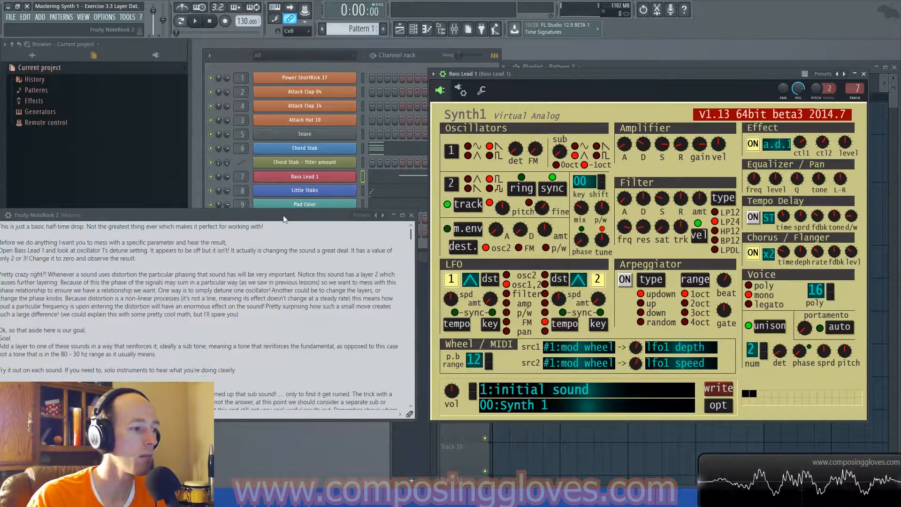
- Move the notebook over the synth and read its paragraph on distortion and phase and the sub-tone layering goal
drag(283, 217, 386, 123)
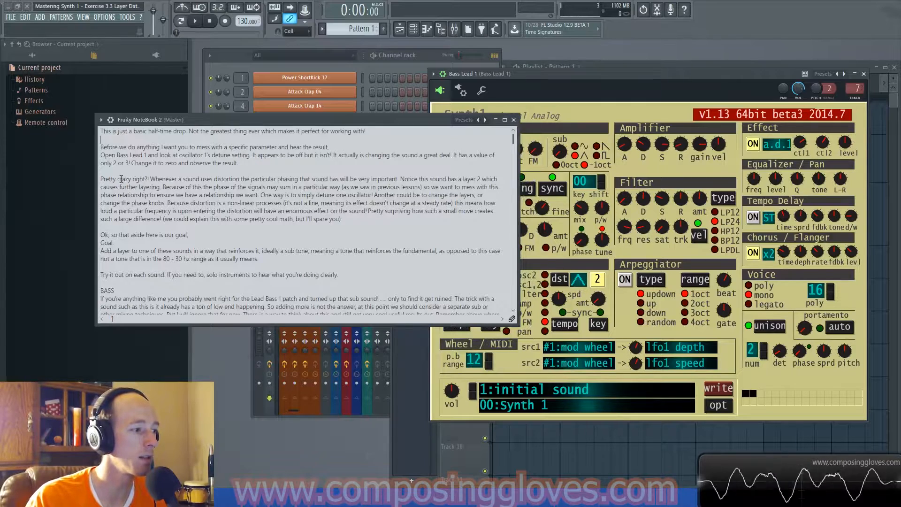
drag(100, 179, 405, 209)
click(195, 172)
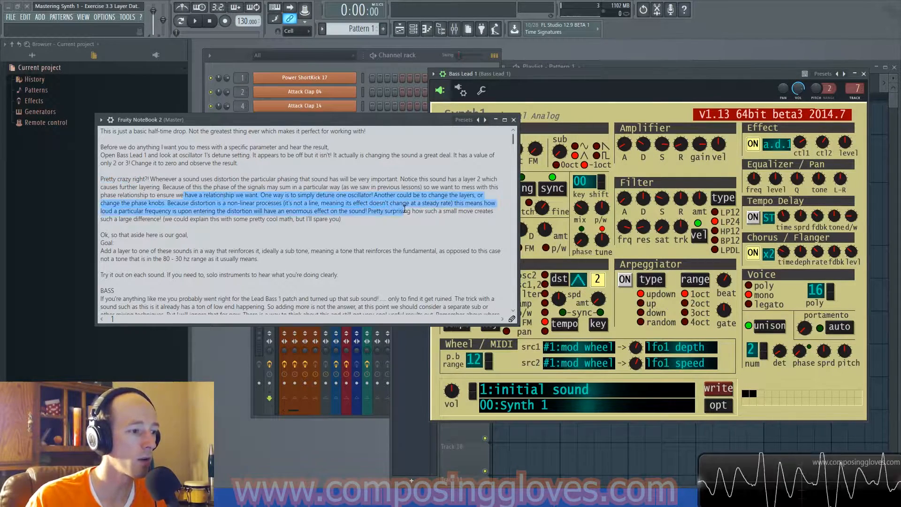
click(375, 223)
scroll(111, 203, down, 2)
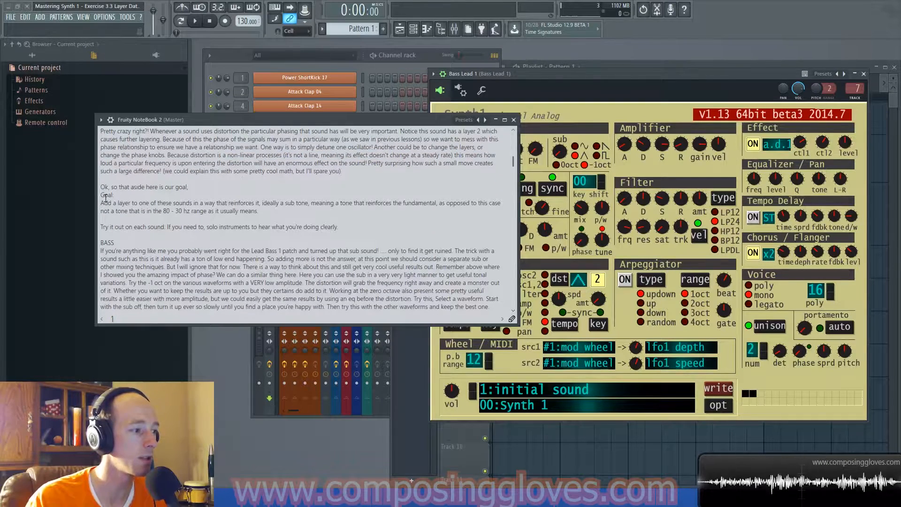
drag(100, 203, 349, 206)
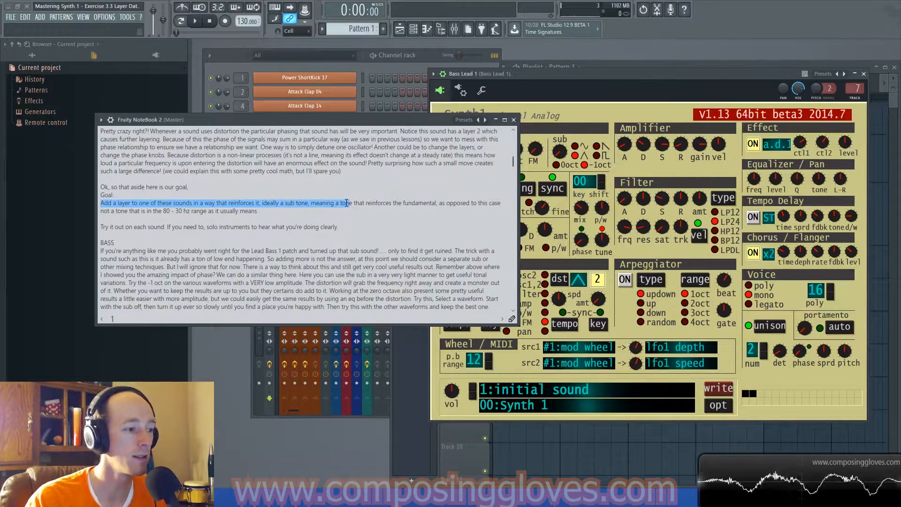
click(346, 203)
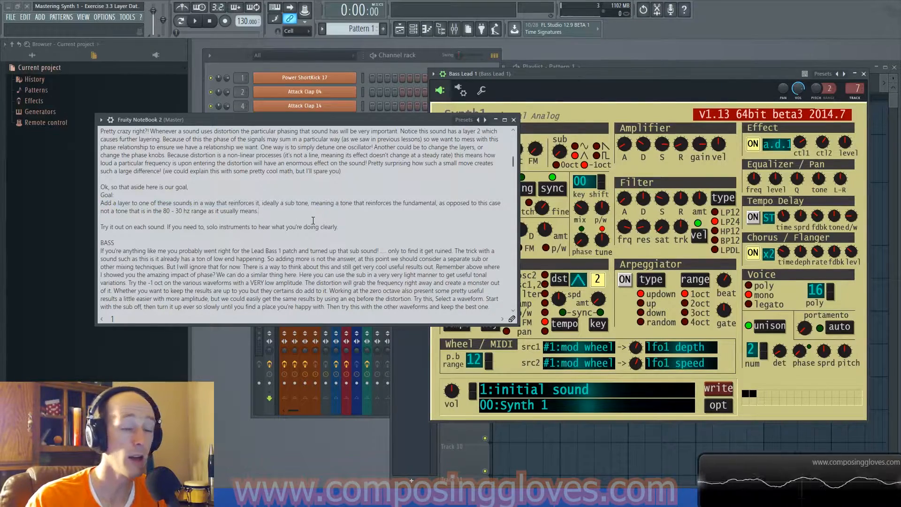
- Skim the notebook's BASS, CHORDS, oscillator timbre and LENGTH sections, and return to the layering goal
scroll(313, 220, down, 2)
scroll(310, 220, up, 3)
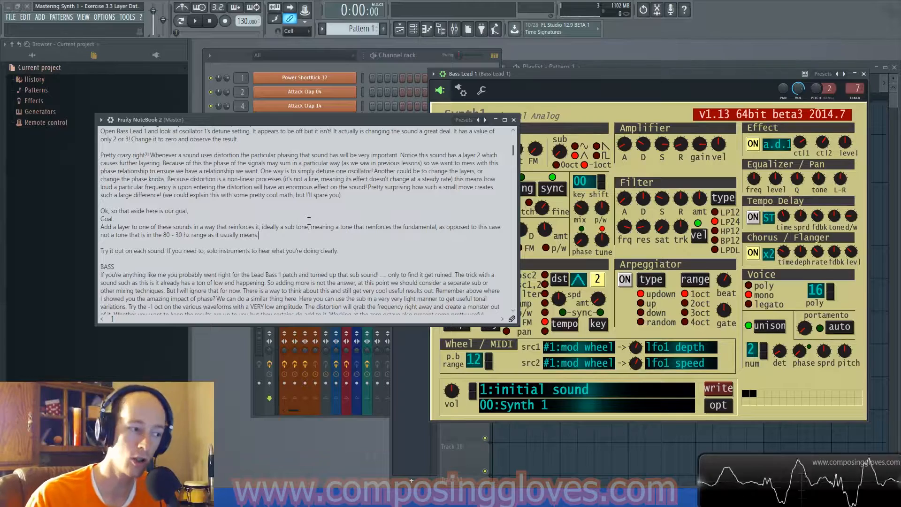
scroll(309, 221, down, 4)
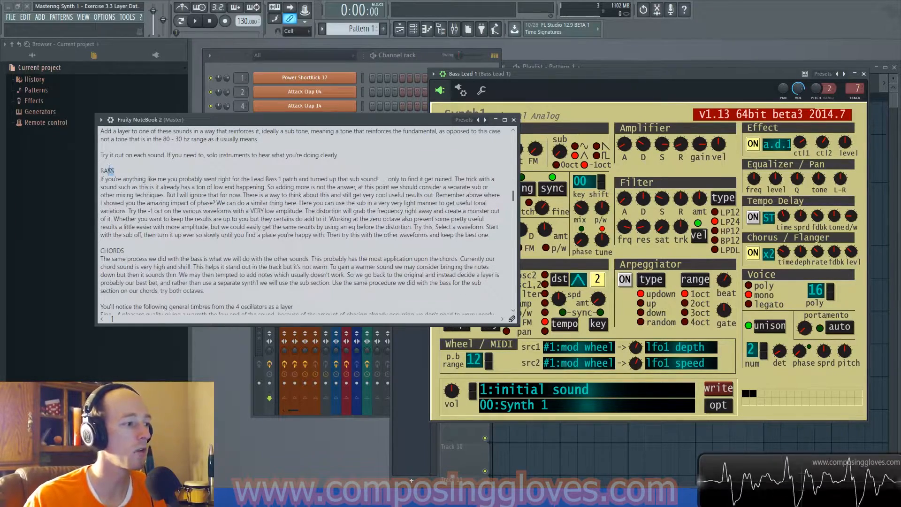
double_click(121, 251)
scroll(124, 251, down, 4)
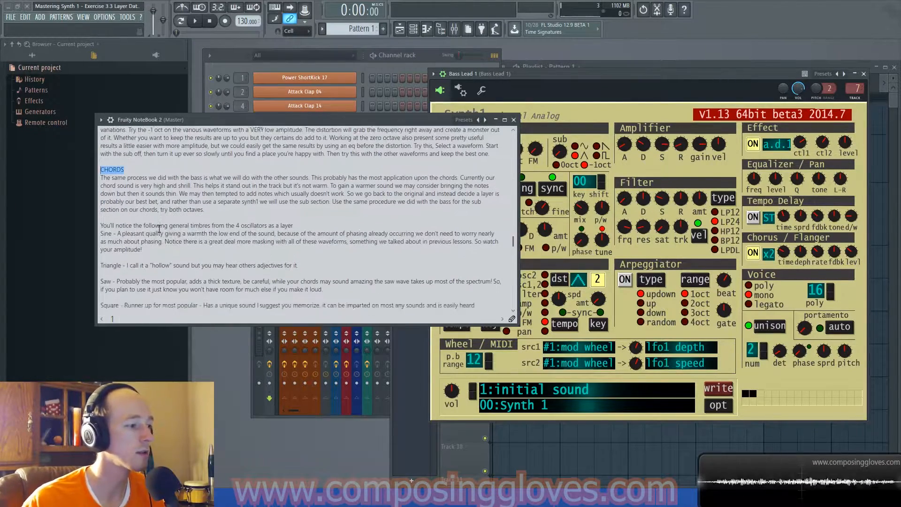
scroll(124, 251, down, 5)
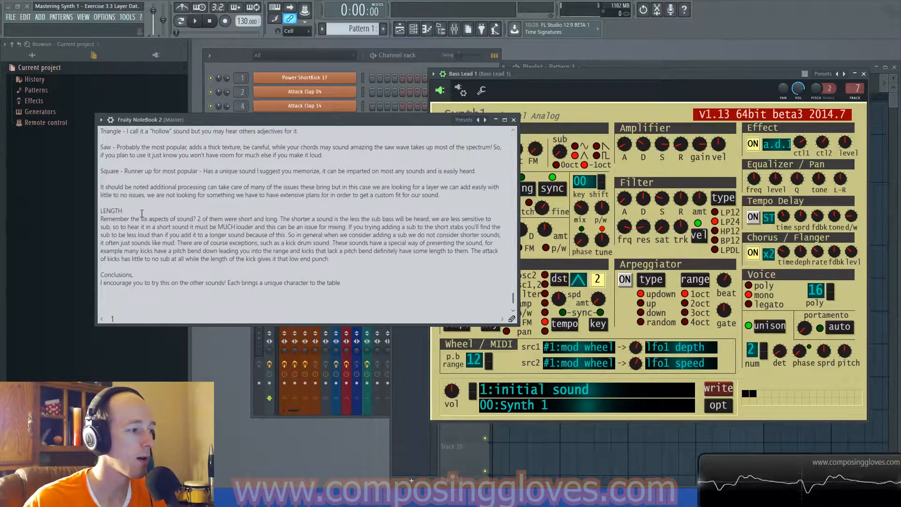
double_click(115, 212)
scroll(205, 219, up, 10)
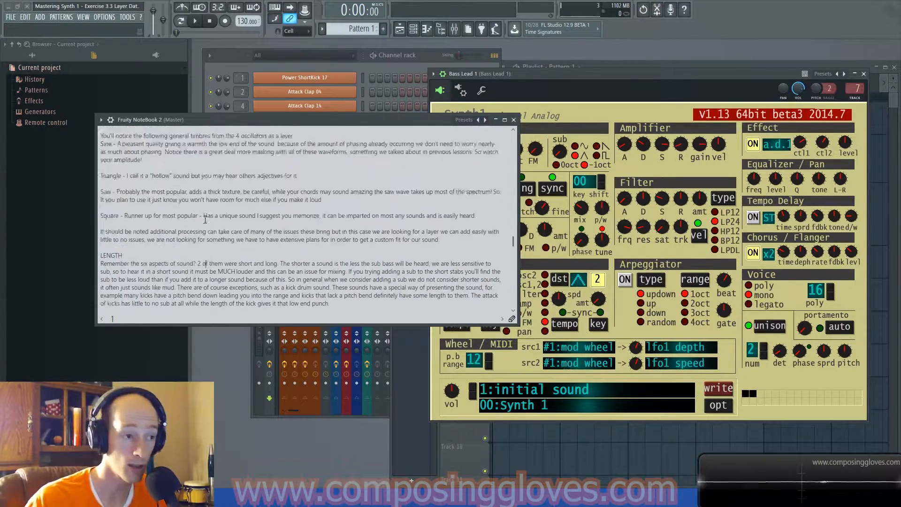
- Bring the playlist to the front and move the notebook clear of the channel rack and playlist
click(615, 66)
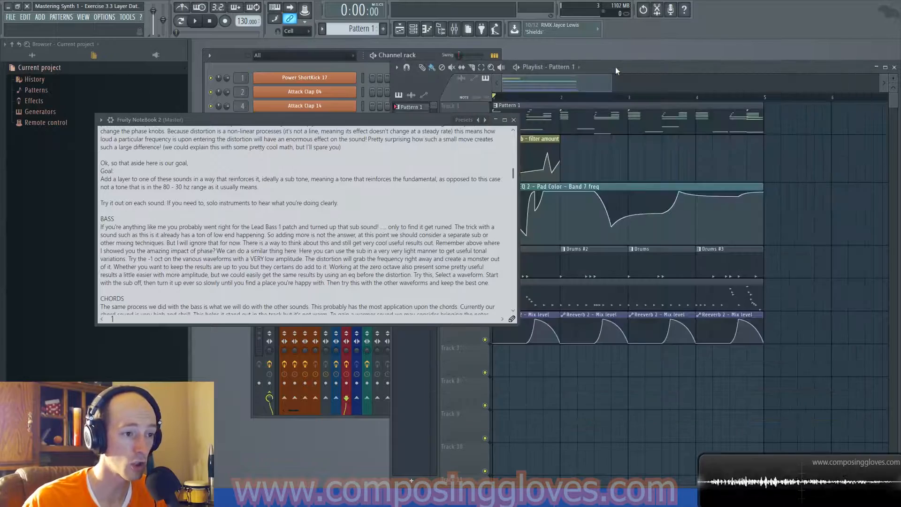
drag(420, 119, 224, 266)
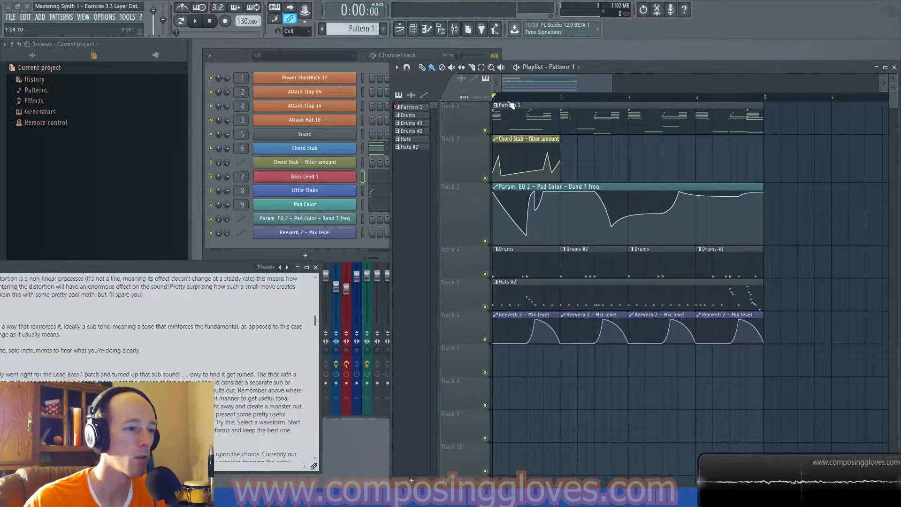
- Mute Bass Lead 1, Little Stabs and Pad Color, and play the playlist to hear the Chord Stab with the drums
click(238, 55)
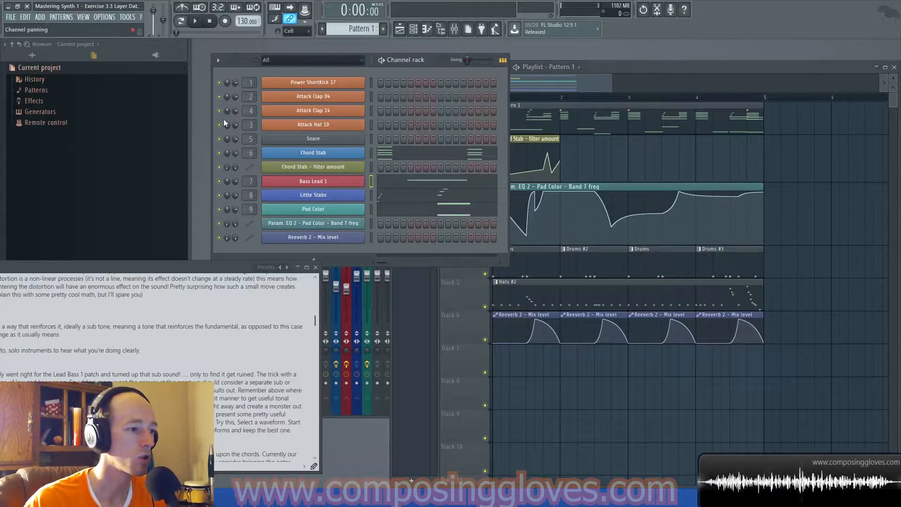
right_click(224, 169)
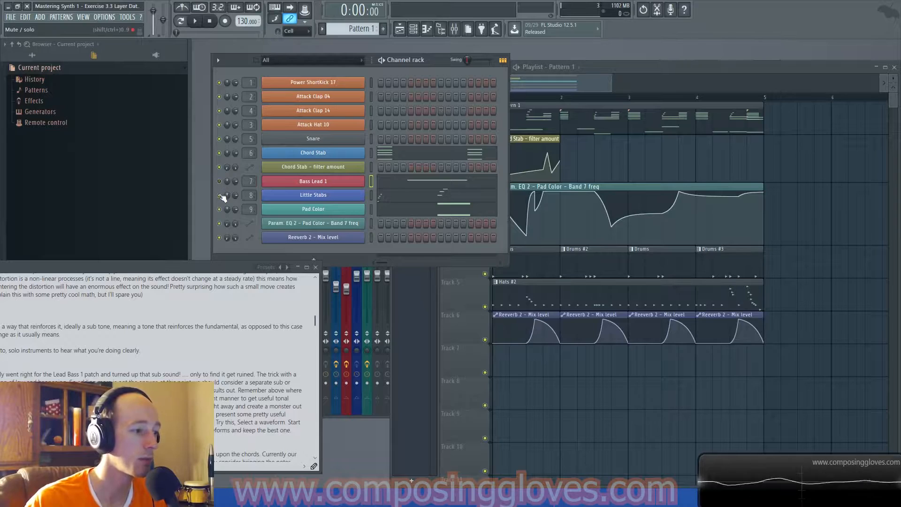
click(310, 183)
click(308, 186)
click(308, 195)
click(304, 196)
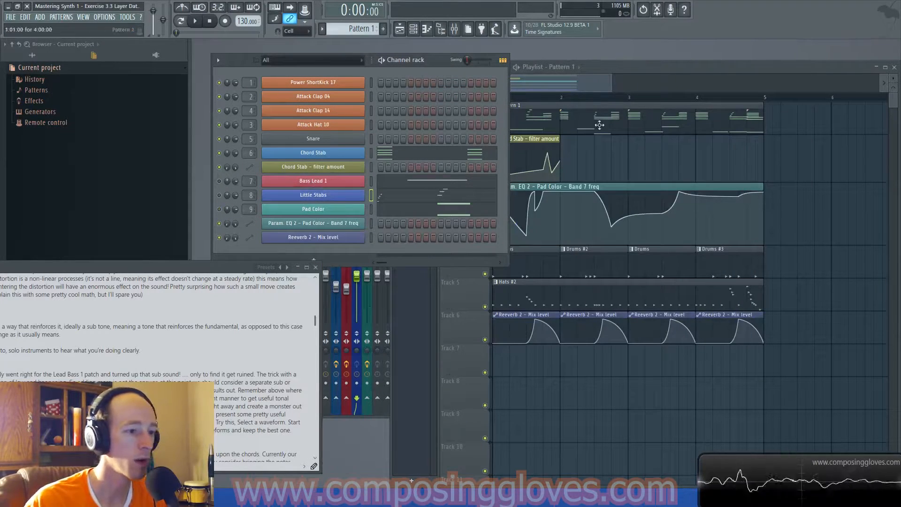
click(589, 86)
key(space)
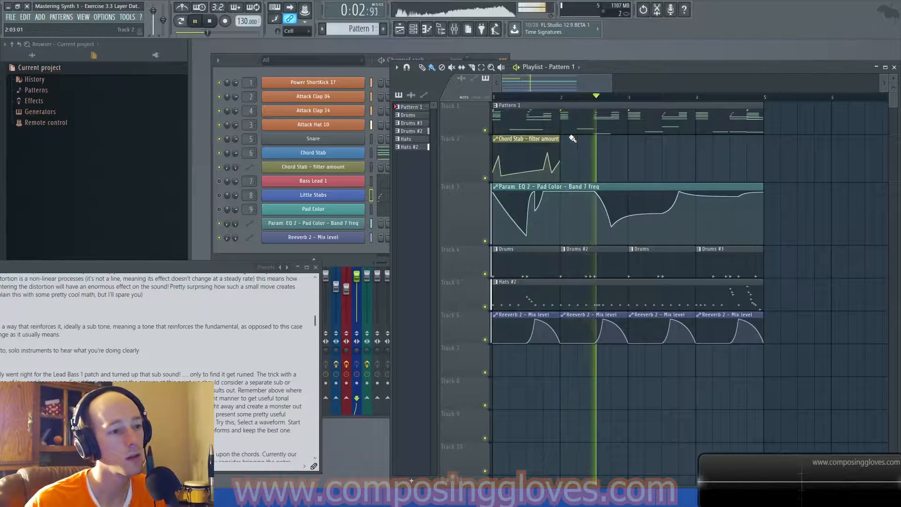
key(space)
- Mute Chord Stab, unmute Bass Lead 1, and play the playlist to hear the bass with the drums
click(209, 177)
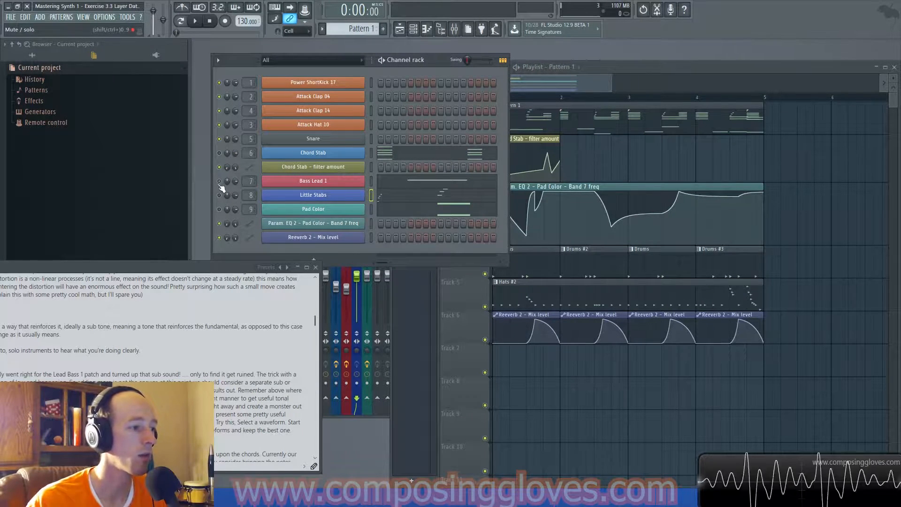
key(space)
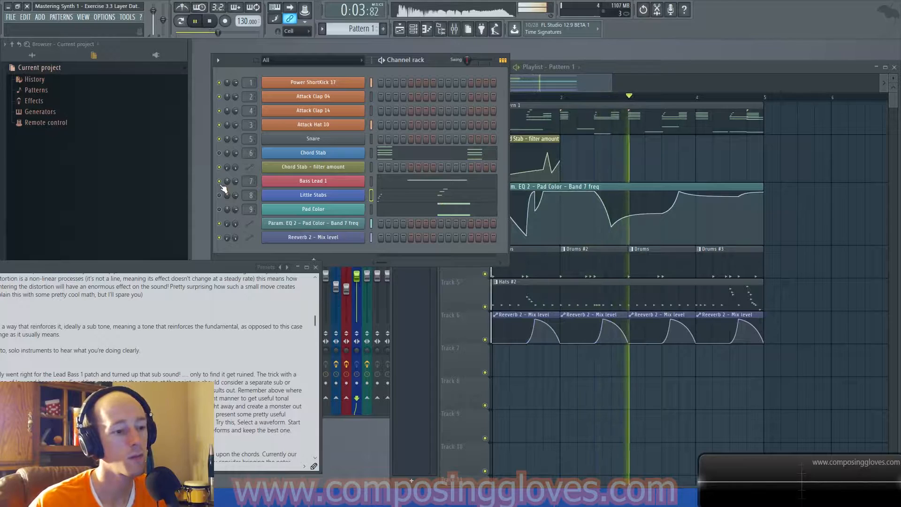
key(space)
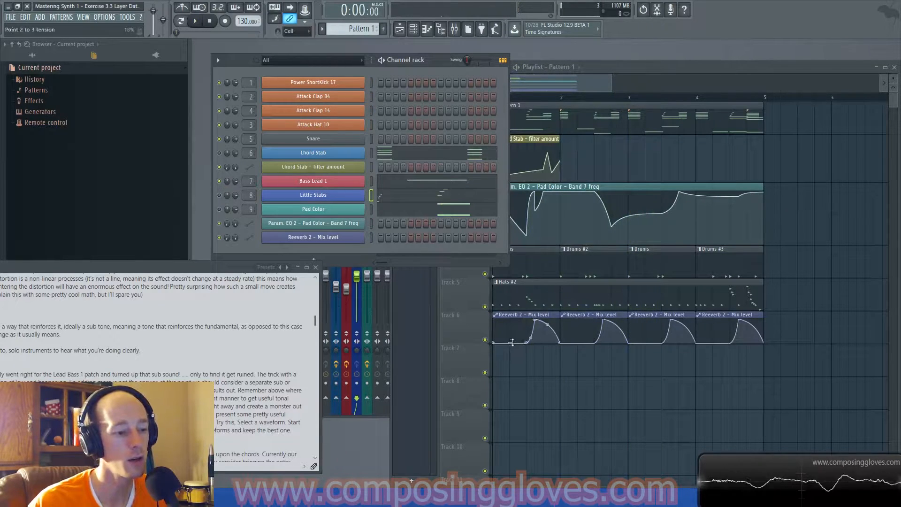
- Examine Bass Lead 1's synth settings and the effects on its mixer track, and close the synth
click(322, 181)
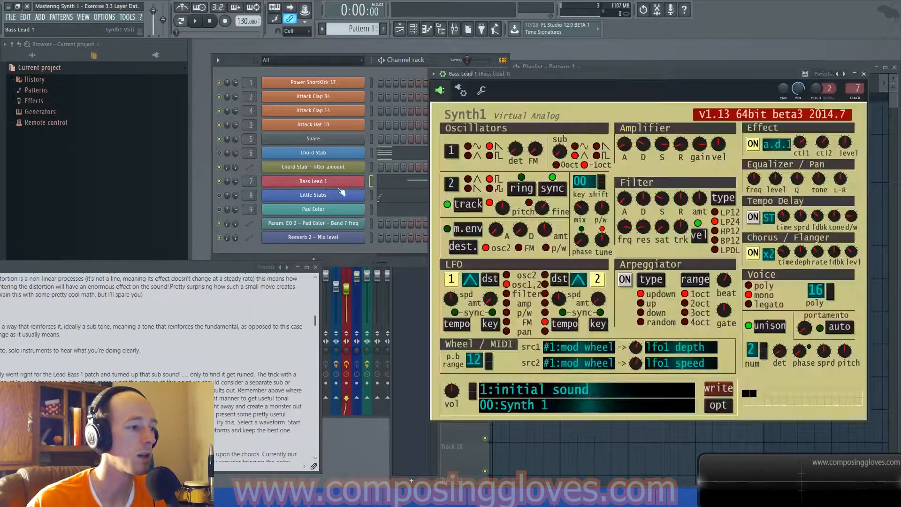
click(462, 30)
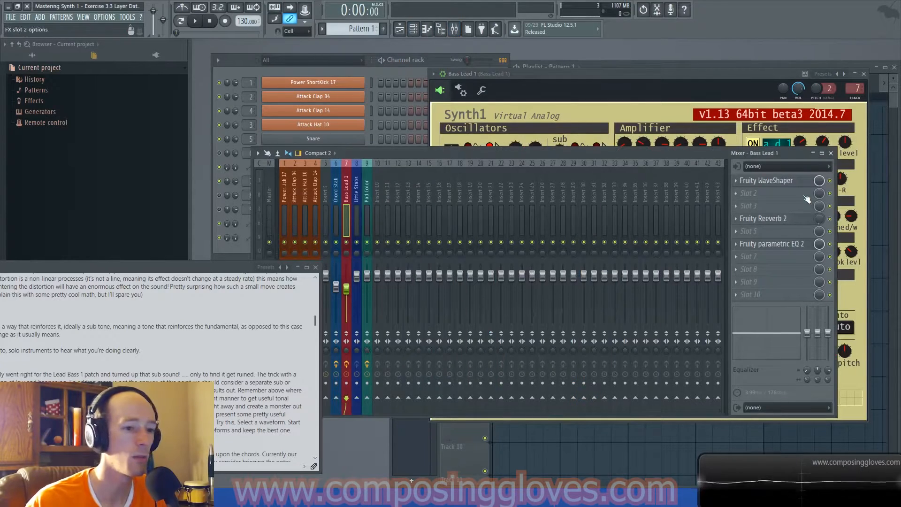
key(space)
key(space)
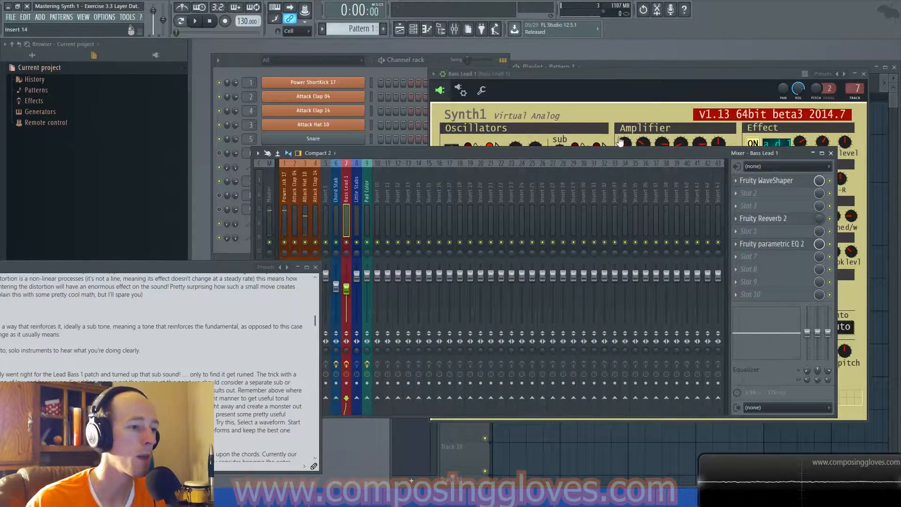
click(728, 75)
click(865, 75)
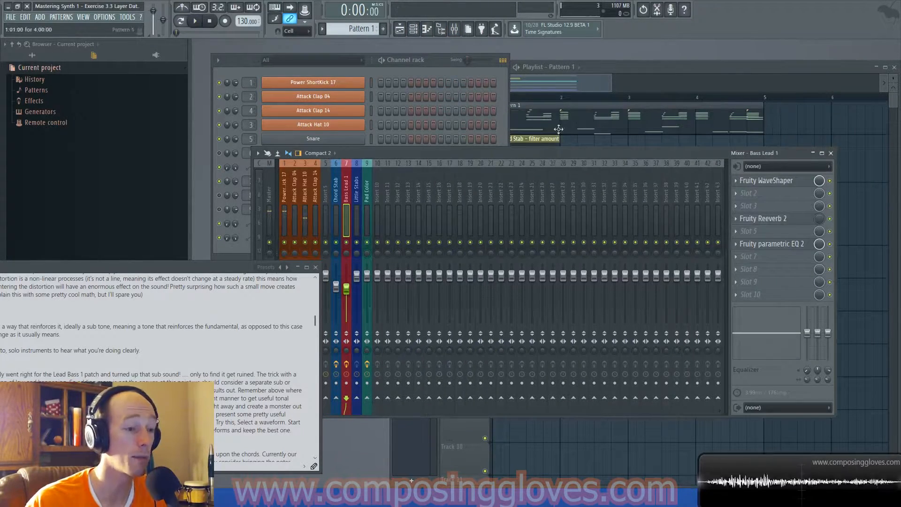
- Inspect the hats and reverb automation on the playlist, and select the four Reeverb 2 mix level clips on Track 6
click(579, 85)
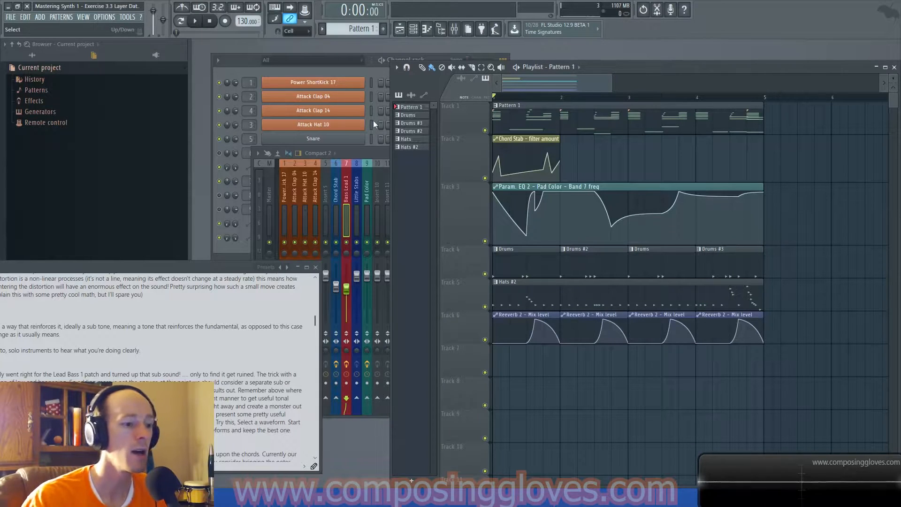
drag(506, 326, 732, 344)
drag(503, 326, 721, 348)
ctrl+click(667, 357)
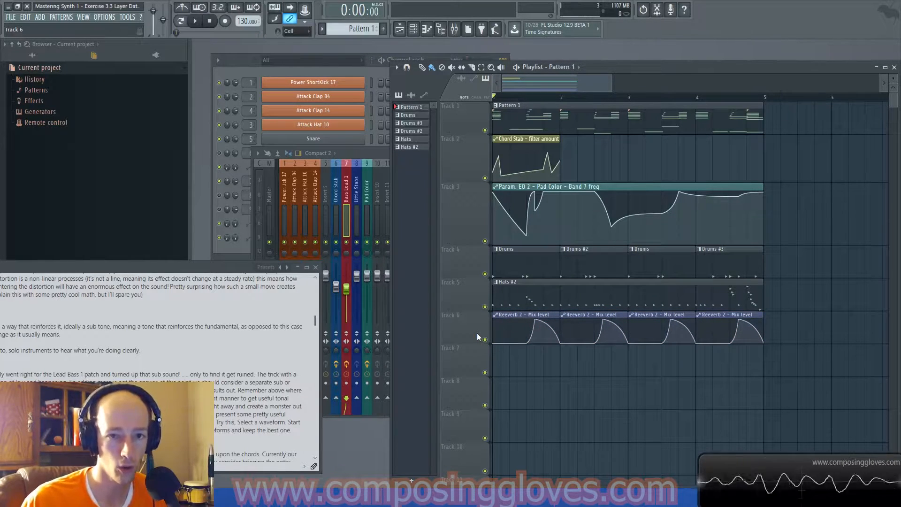
drag(519, 275, 759, 295)
ctrl+click(759, 295)
drag(535, 330, 761, 325)
- Listen to Little Stabs with Bass Lead 1 muted, and select its D6, A6 and D7 notes in the piano roll
click(236, 70)
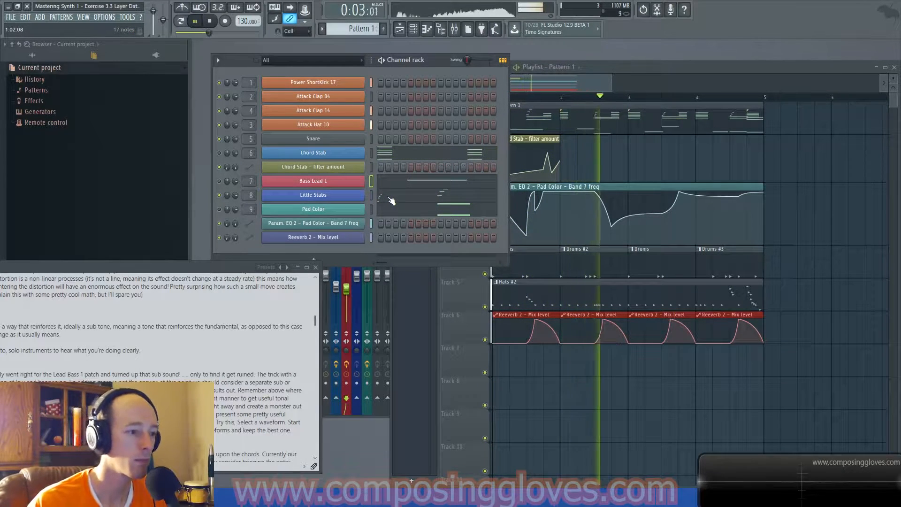
key(space)
click(391, 201)
scroll(395, 199, up, 5)
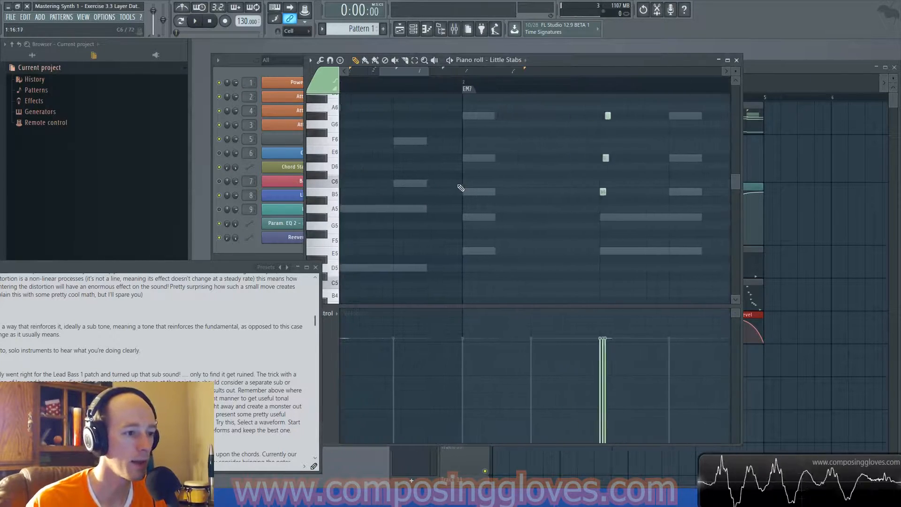
drag(460, 189, 796, 207)
scroll(556, 222, up, 2)
drag(498, 98, 594, 259)
- Review the Little Stabs synth patch and its mixer track's effect slots, and close the synth
click(211, 177)
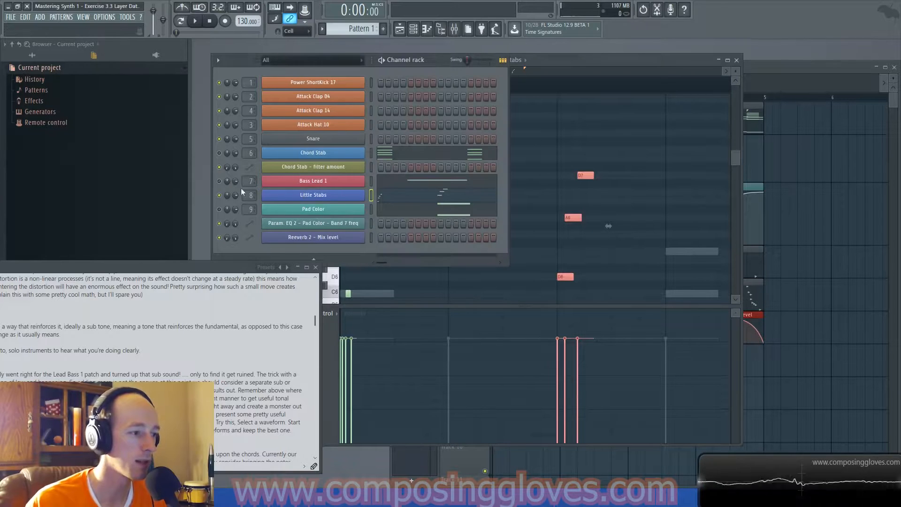
click(320, 194)
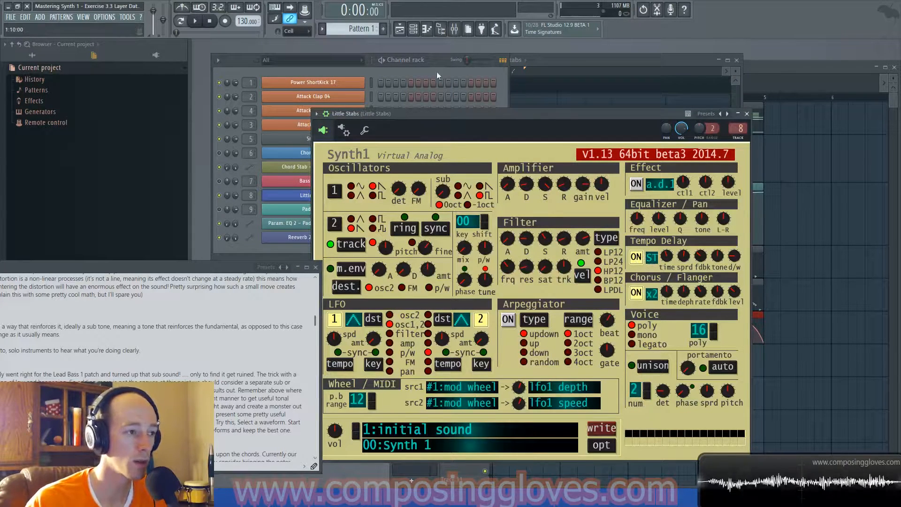
click(454, 29)
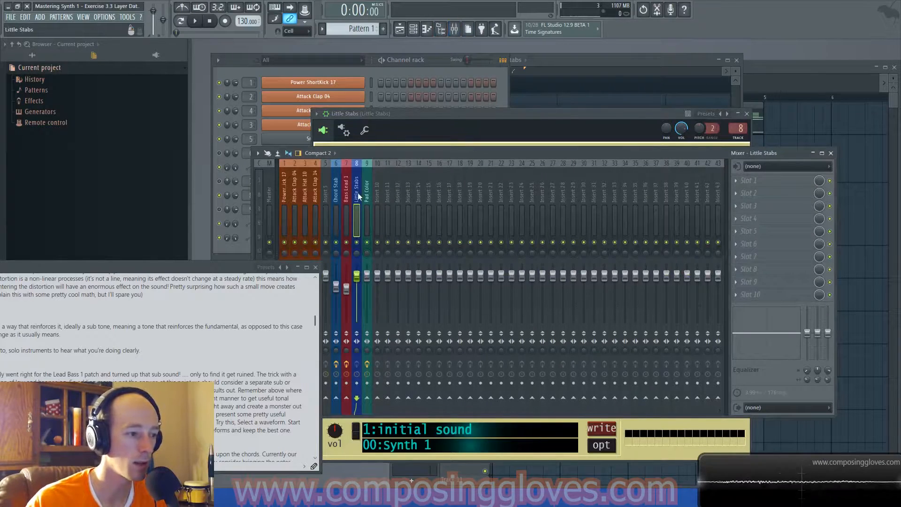
click(613, 117)
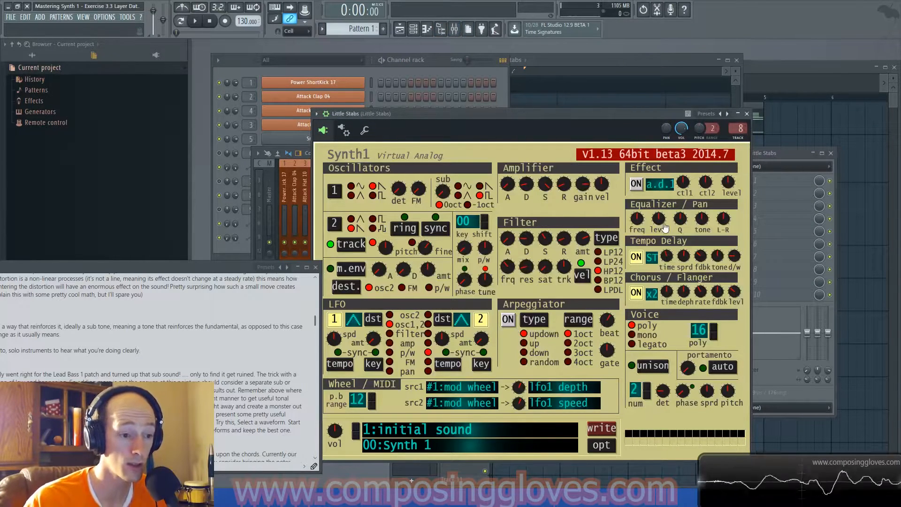
click(747, 114)
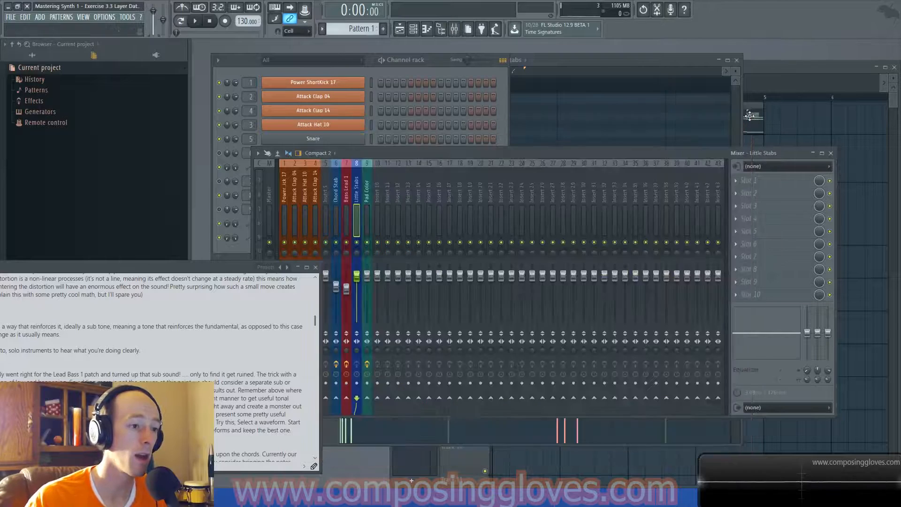
- Audition Pad Color against the drums, and select its Param. EQ 2 band 7 frequency automation clip on Track 3
click(240, 69)
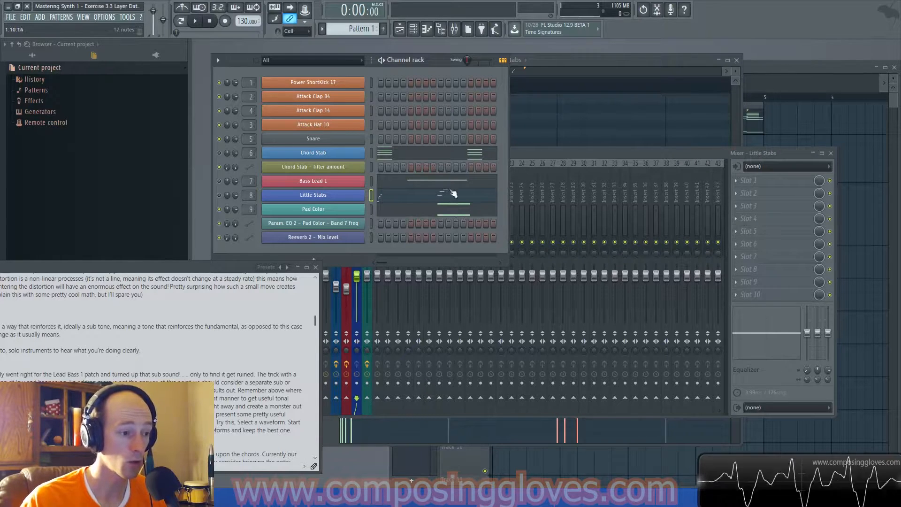
key(space)
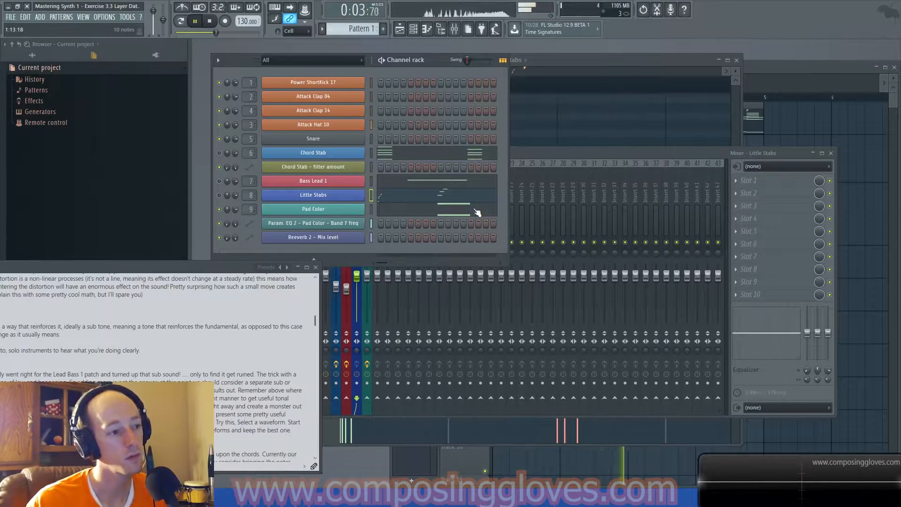
click(764, 72)
key(space)
drag(592, 193, 710, 196)
key(space)
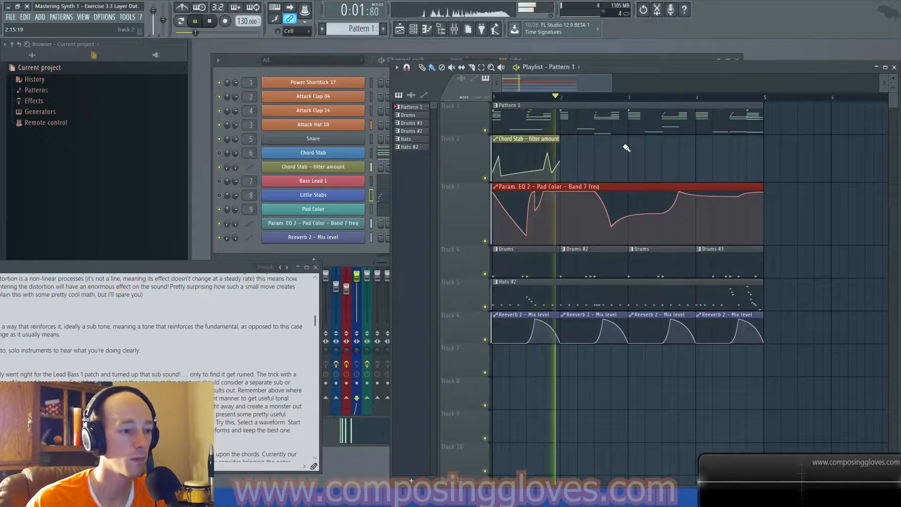
key(space)
- Unmute Chord Stab, Little Stabs and Pad Color with Bass Lead 1 still muted, and play the arrangement
click(383, 163)
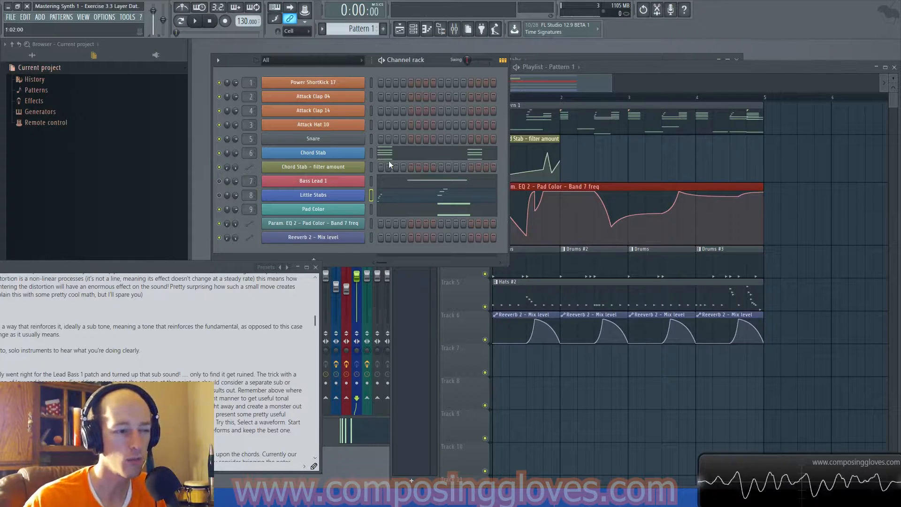
key(space)
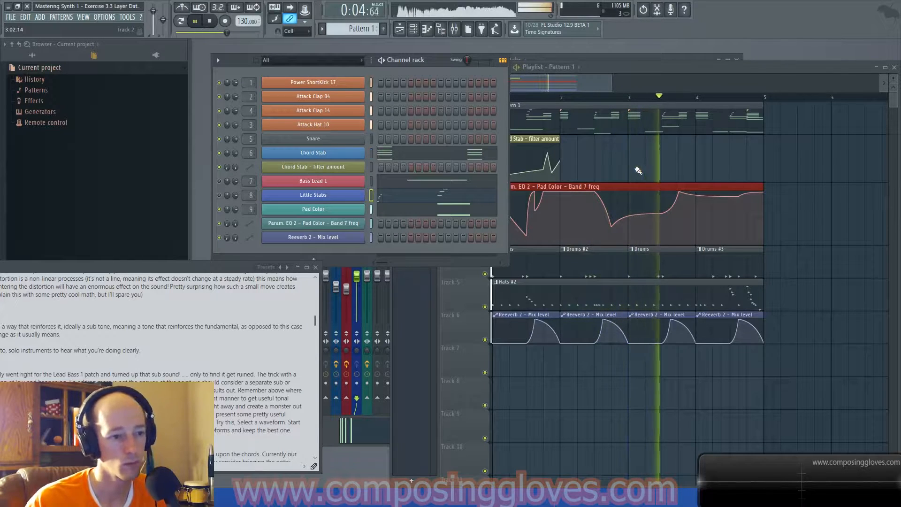
key(space)
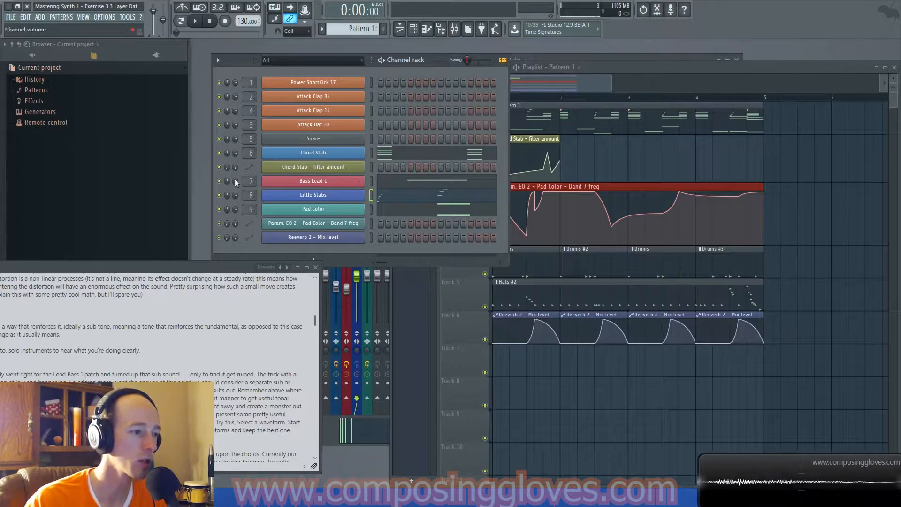
- Place the playhead early in bar 1 of the playlist and open the Bass Lead 1 synth
click(547, 100)
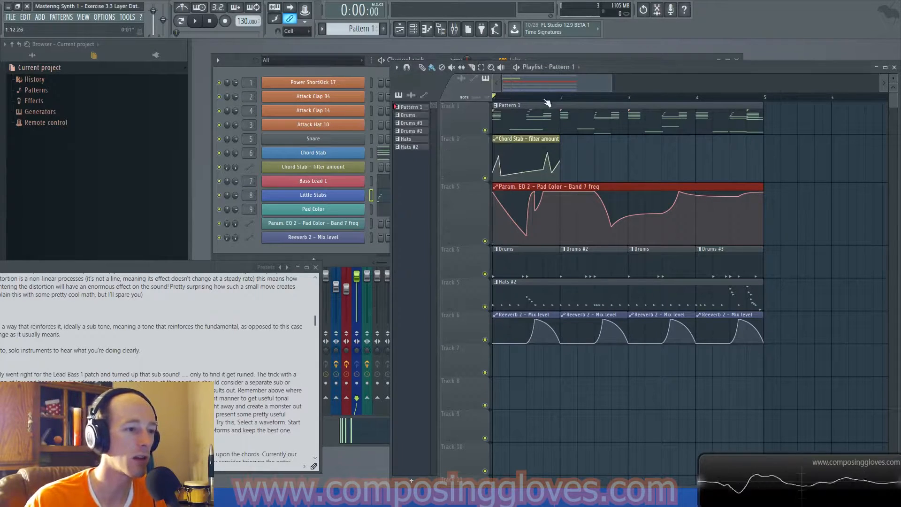
click(509, 98)
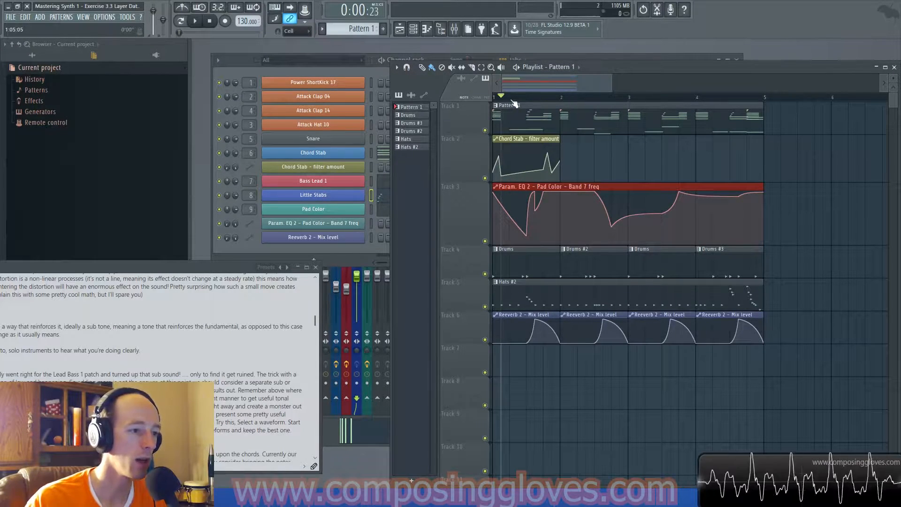
click(324, 182)
drag(547, 109, 499, 98)
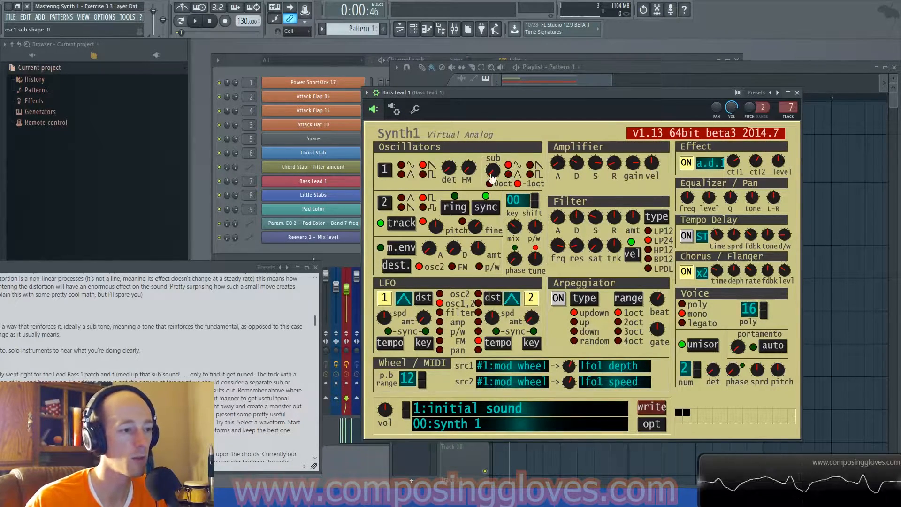
- Vary oscillator 1's sub gain on Bass Lead 1 between short playbacks, and leave it at 8
key(space)
key(space)
drag(496, 178, 506, 201)
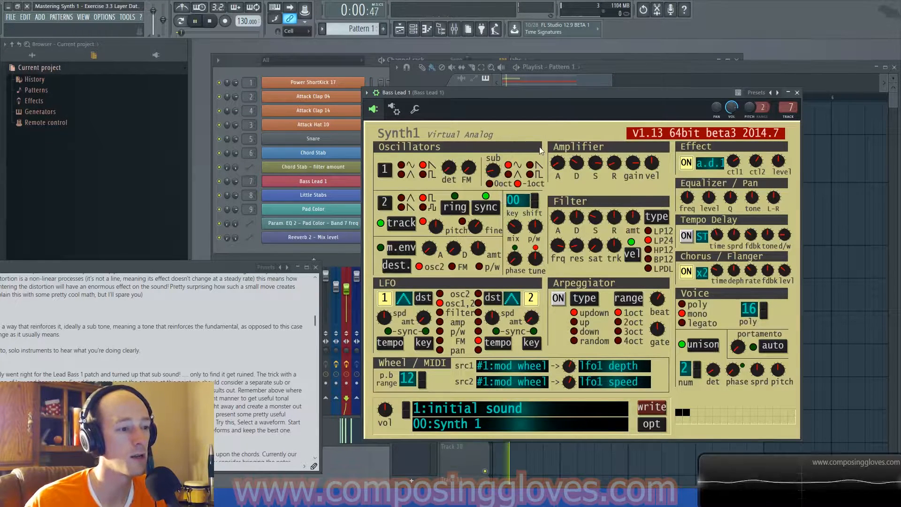
key(space)
key(space)
drag(499, 173, 508, 205)
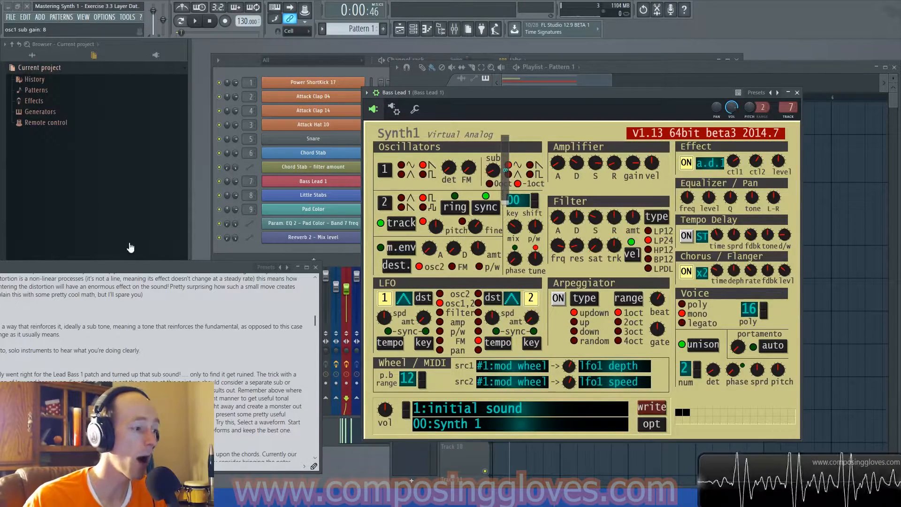
- Read the BASS section of the exercise notes and briefly play the arrangement, keeping the Bass Lead 1 synth open
drag(156, 266, 248, 157)
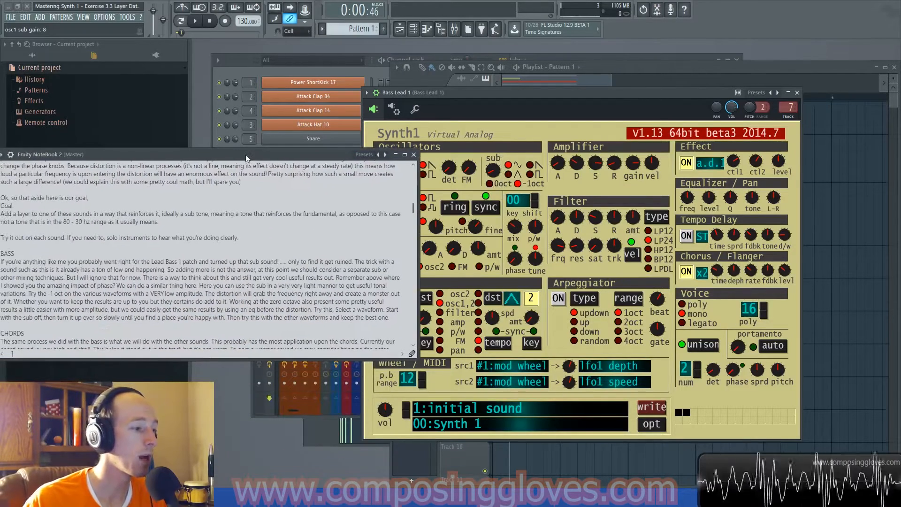
drag(2, 261, 295, 262)
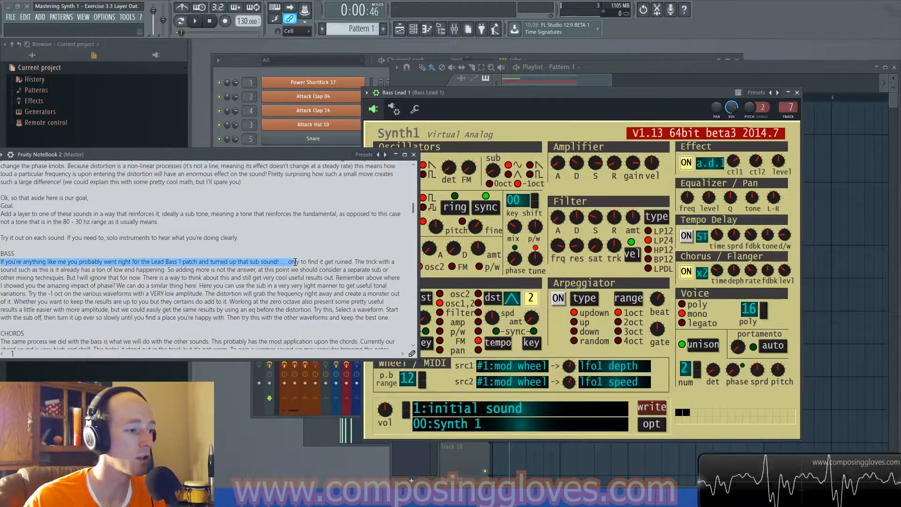
click(338, 263)
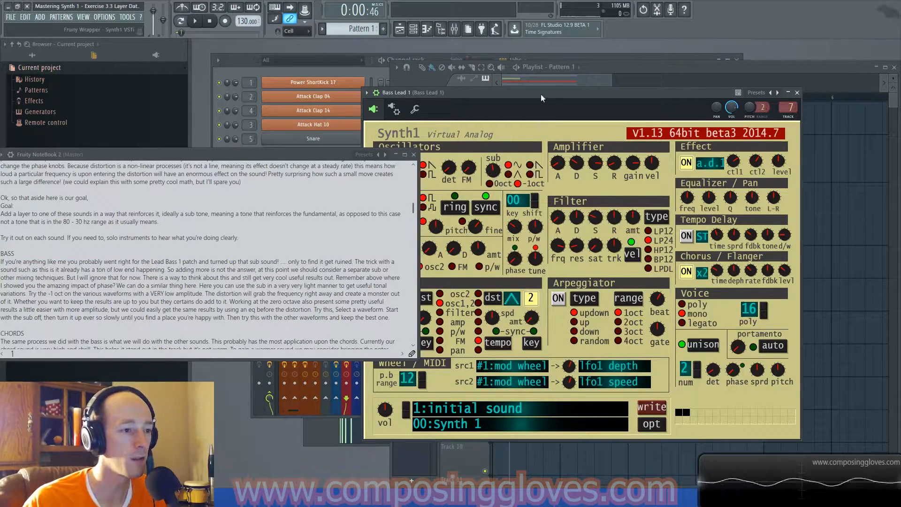
key(space)
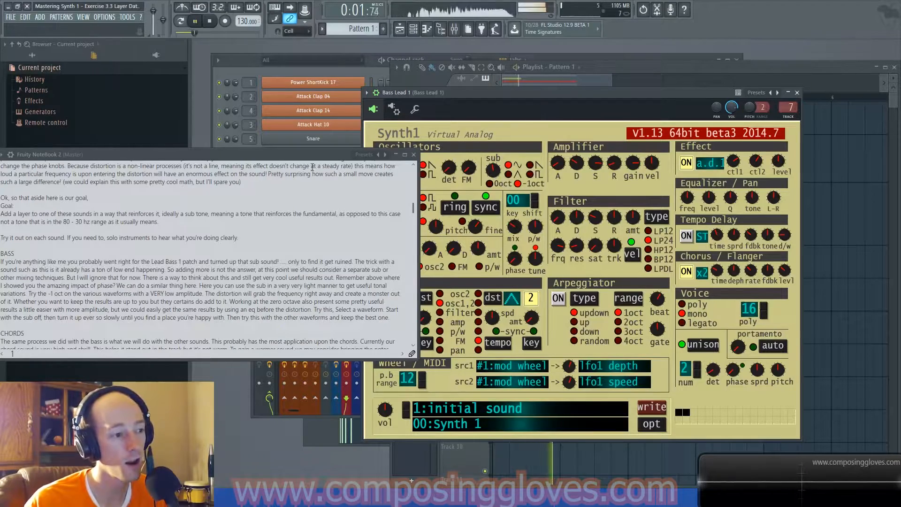
key(space)
drag(287, 155, 226, 256)
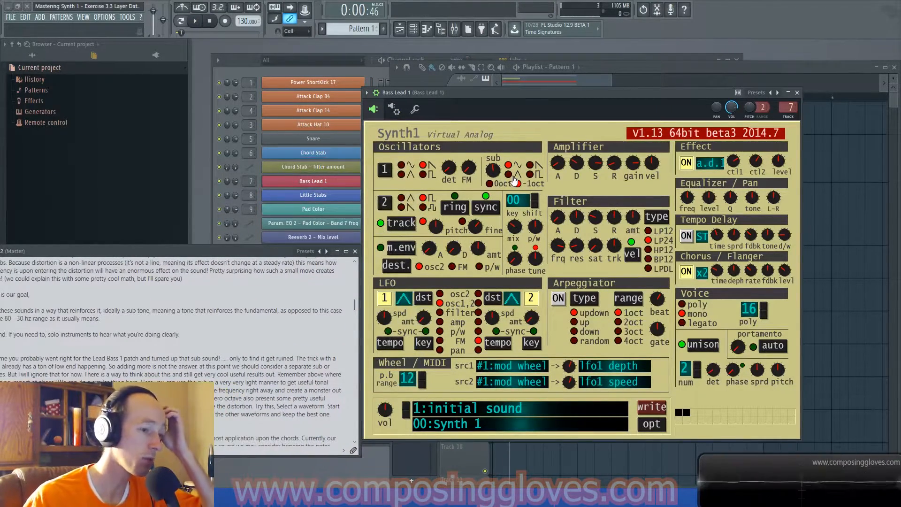
- Set Bass Lead 1's sub gain to 64 and audition the sub's triangle, sawtooth and square waveforms at -1 octave
mouse_move(493, 173)
mouse_down()
mouse_move(509, 177)
mouse_move(506, 168)
mouse_up()
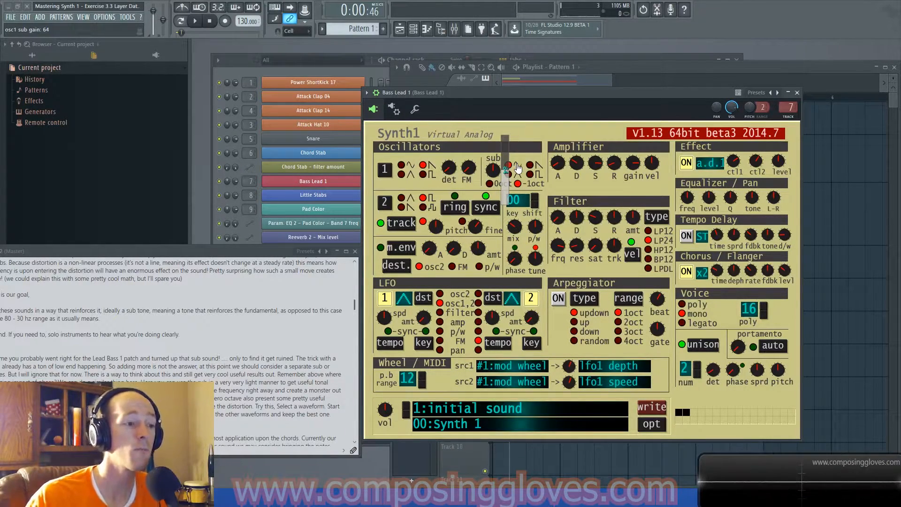
mouse_move(556, 94)
mouse_down()
mouse_move(584, 216)
mouse_move(571, 100)
mouse_up()
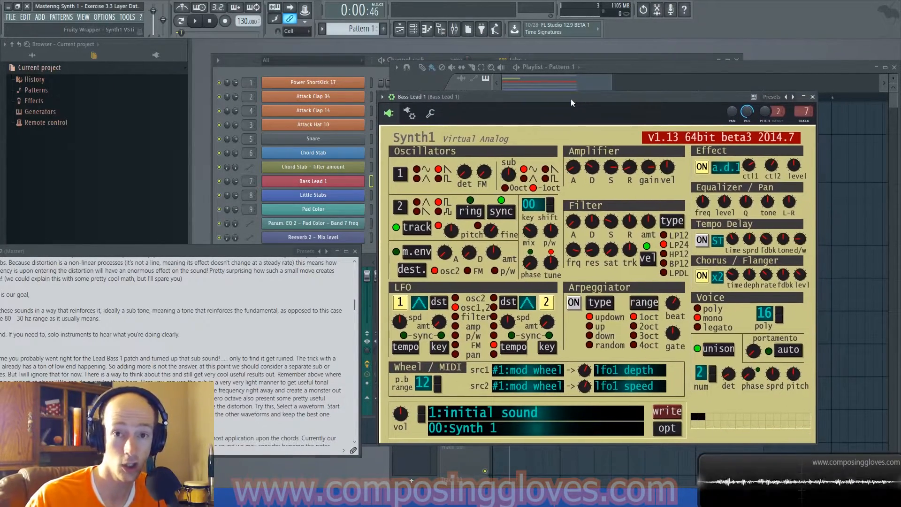
key(space)
key(space)
click(525, 179)
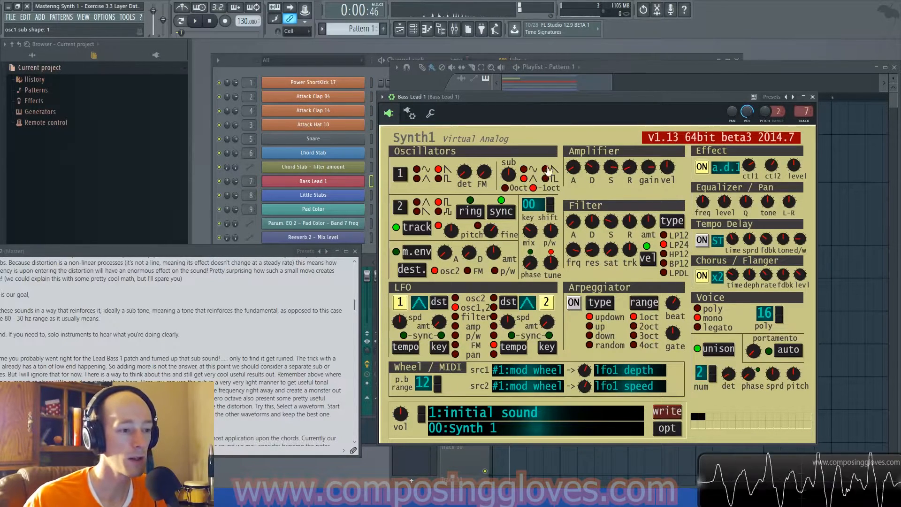
click(547, 169)
key(space)
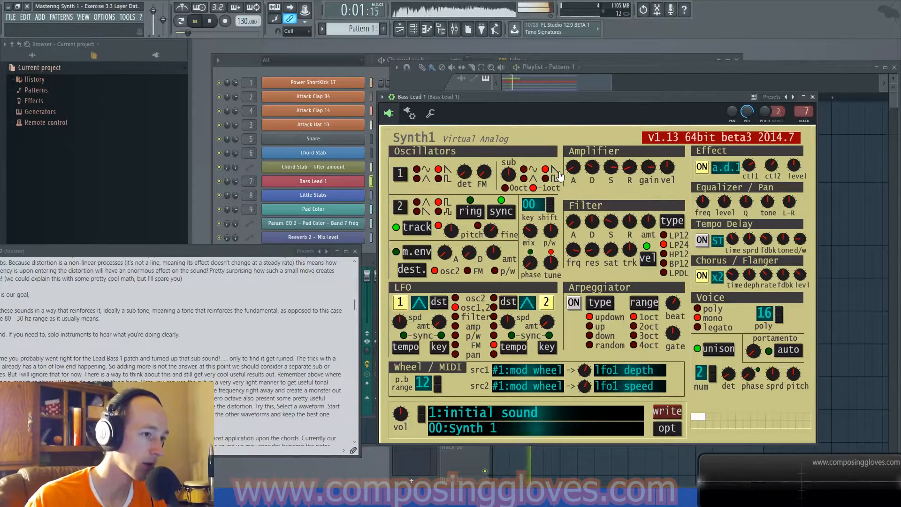
click(556, 179)
key(space)
key(space)
- Switch Bass Lead 1's sub to 0 octave and vary its gain, including 44, with a short playback
drag(510, 177, 526, 180)
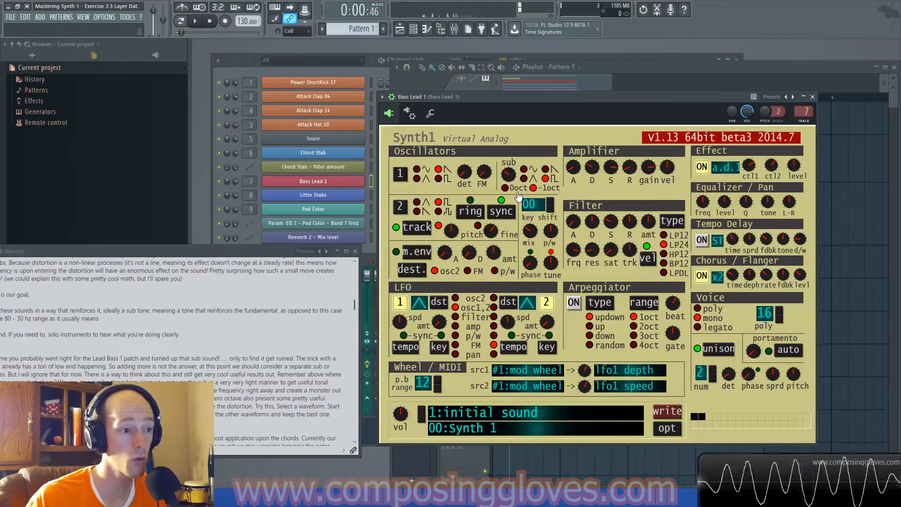
drag(508, 176, 519, 229)
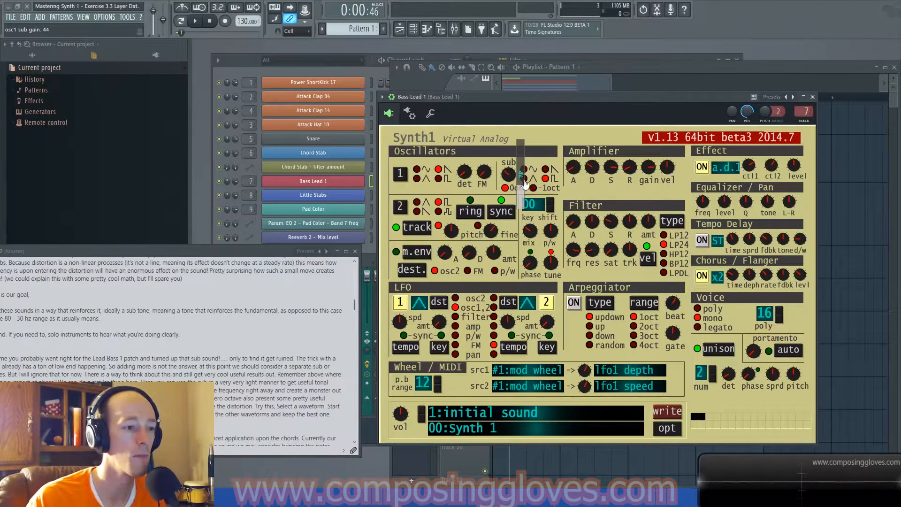
key(space)
drag(508, 174, 528, 225)
key(space)
click(546, 179)
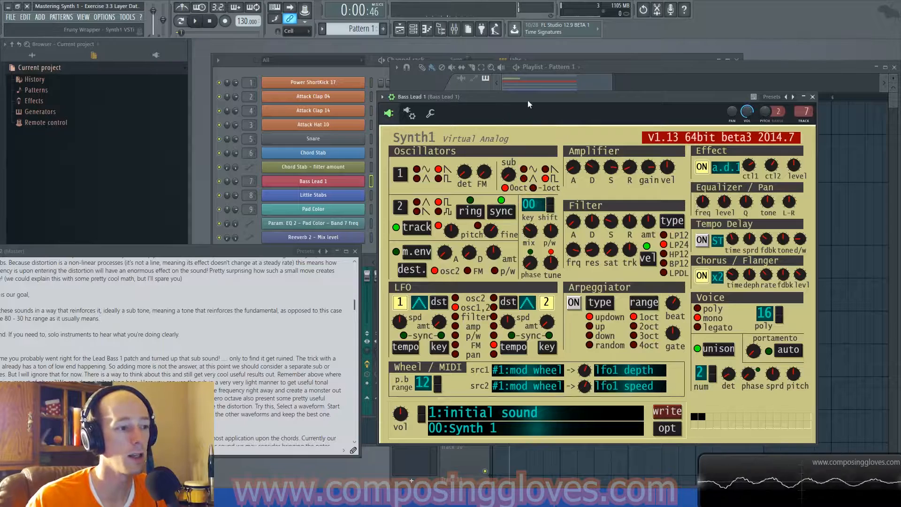
- Audition the 0-octave sub with the sine waveform at a gain of 59, and with the sawtooth waveform
drag(522, 107, 538, 89)
click(540, 152)
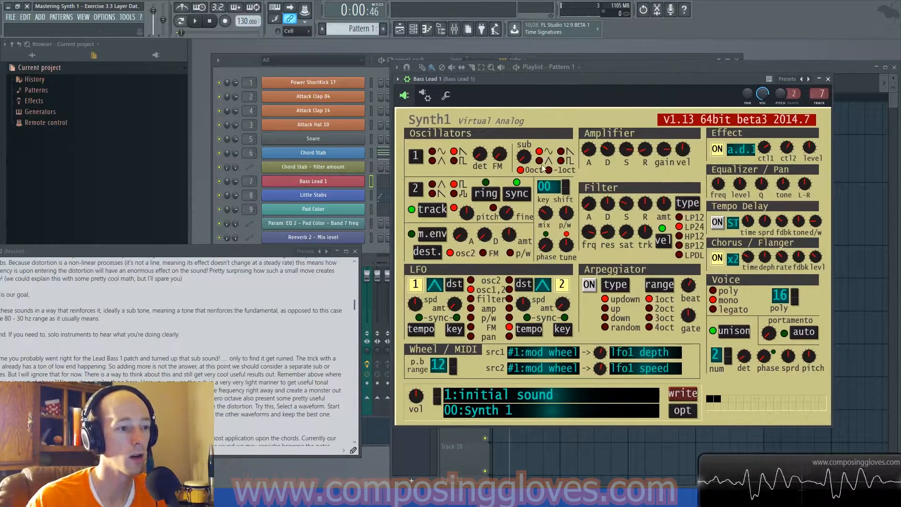
key(space)
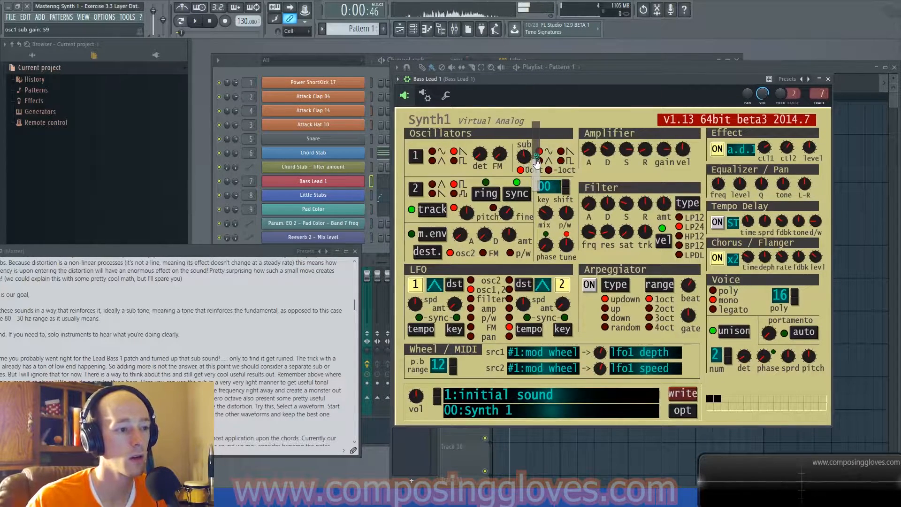
key(space)
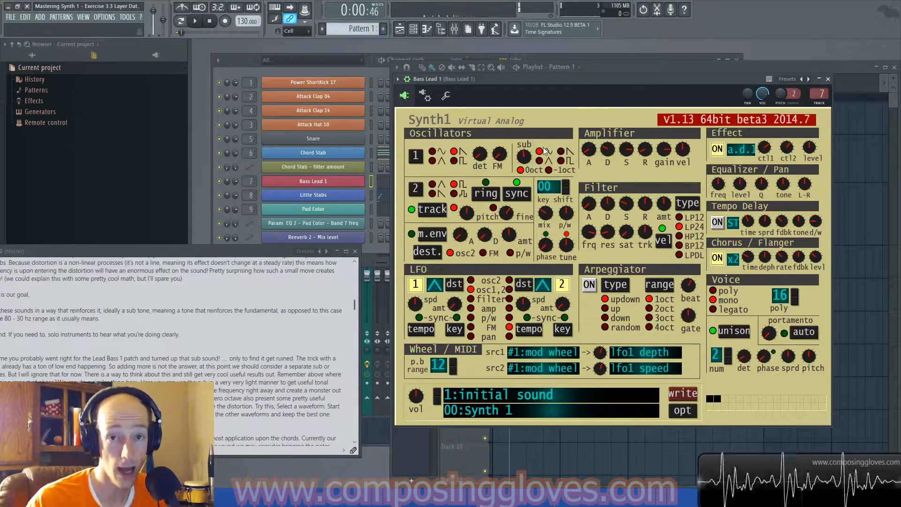
click(562, 161)
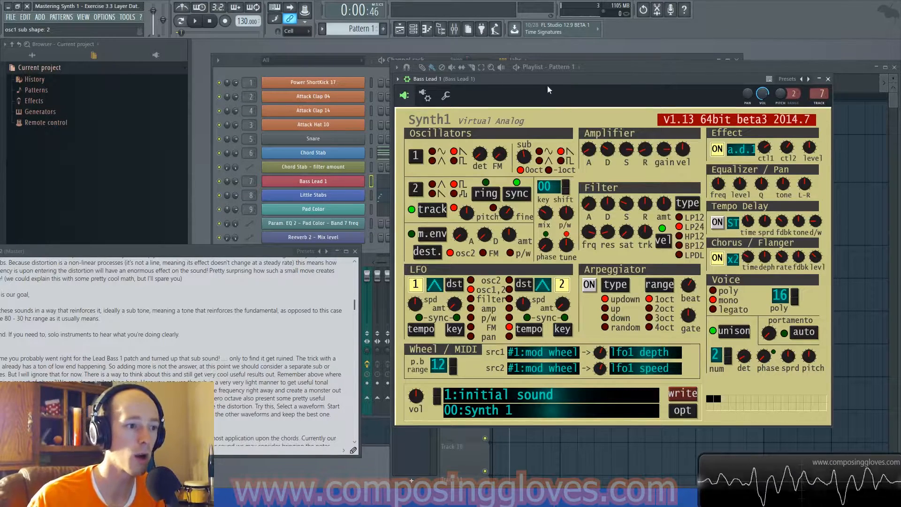
key(space)
key(space)
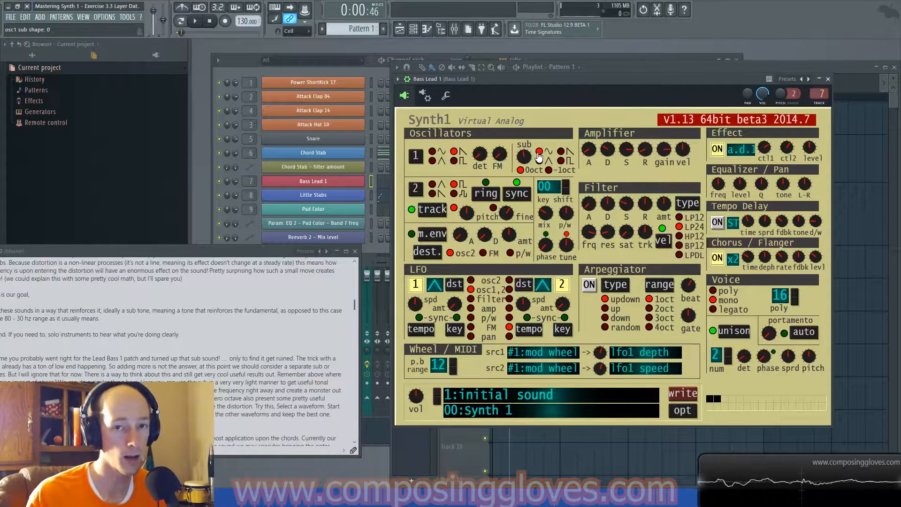
- Audition the triangle waveform for Bass Lead 1's sub, and return it to sine with another short playback
click(539, 159)
key(space)
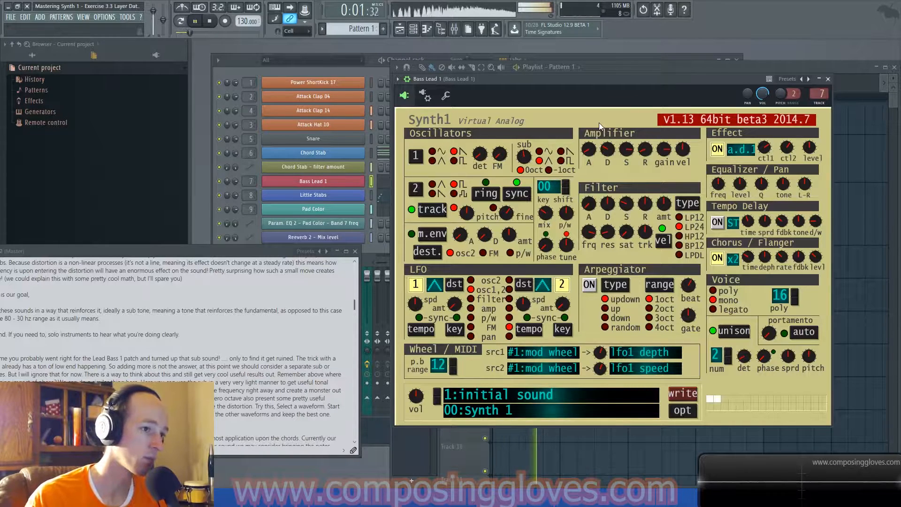
key(space)
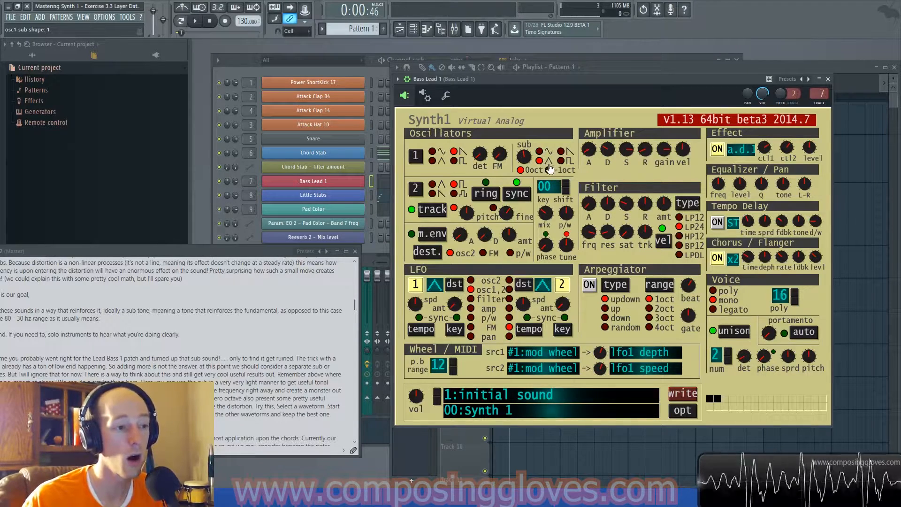
click(540, 152)
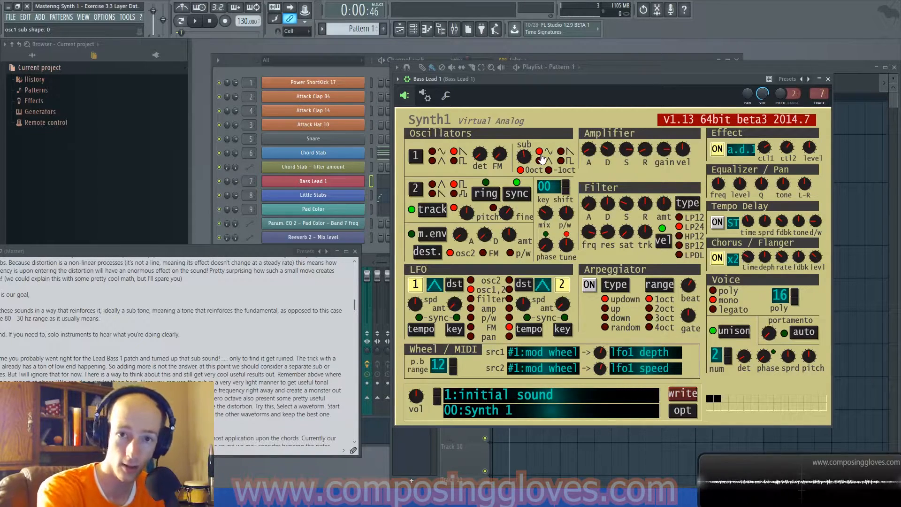
key(space)
key(space)
- Set Bass Lead 1's sub gain to 0 and list the synth's parameters in the browser
drag(525, 157, 538, 221)
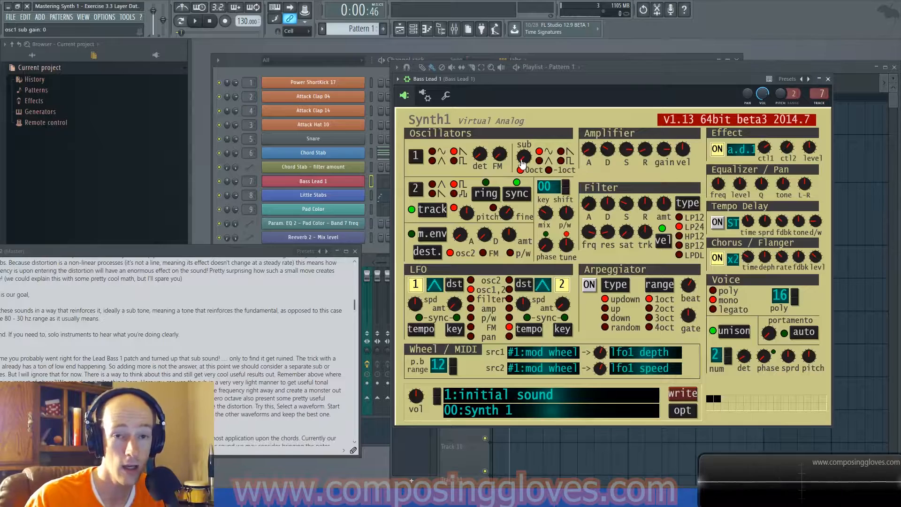
drag(523, 160, 524, 162)
drag(612, 79, 689, 118)
click(476, 118)
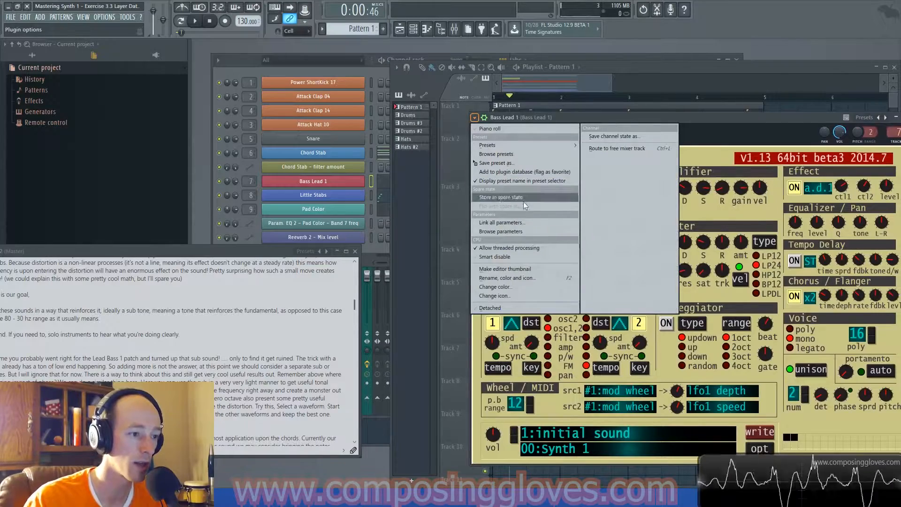
click(540, 229)
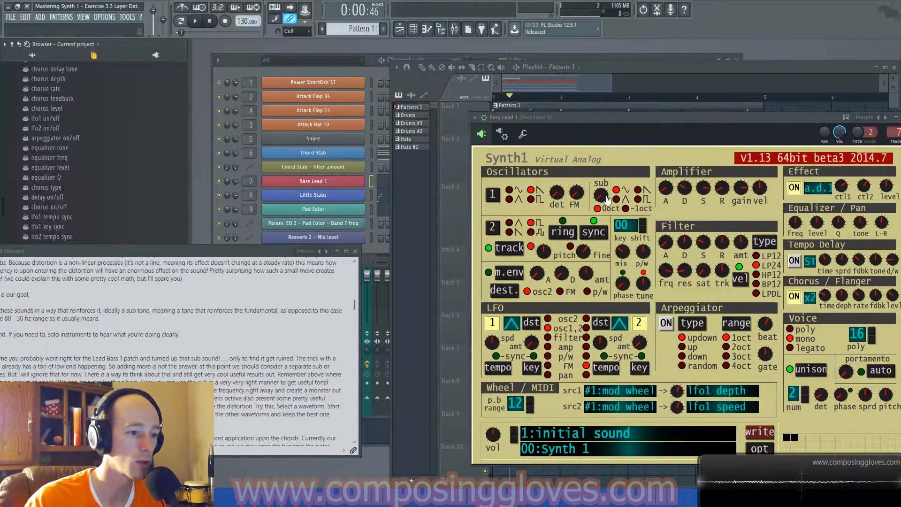
- Create an automation clip for Bass Lead 1's osc1 sub gain parameter
drag(604, 197, 611, 219)
drag(249, 252, 313, 170)
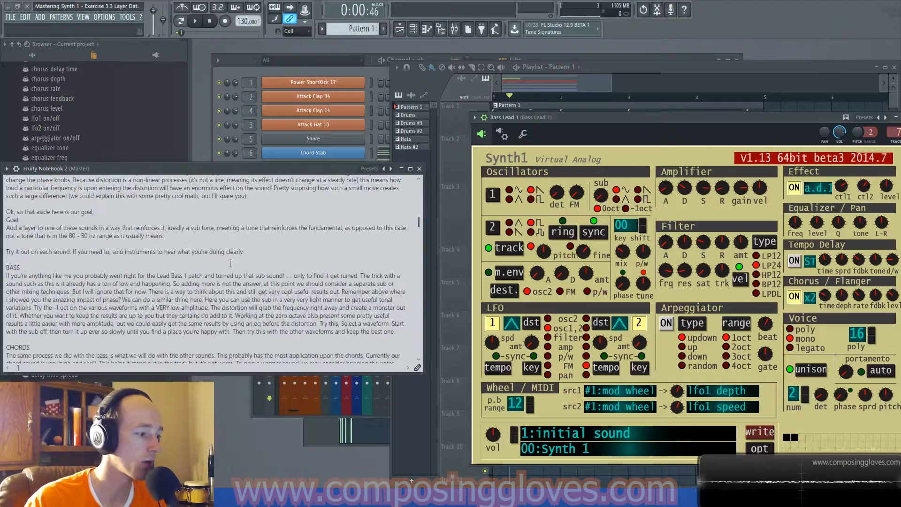
right_click(60, 463)
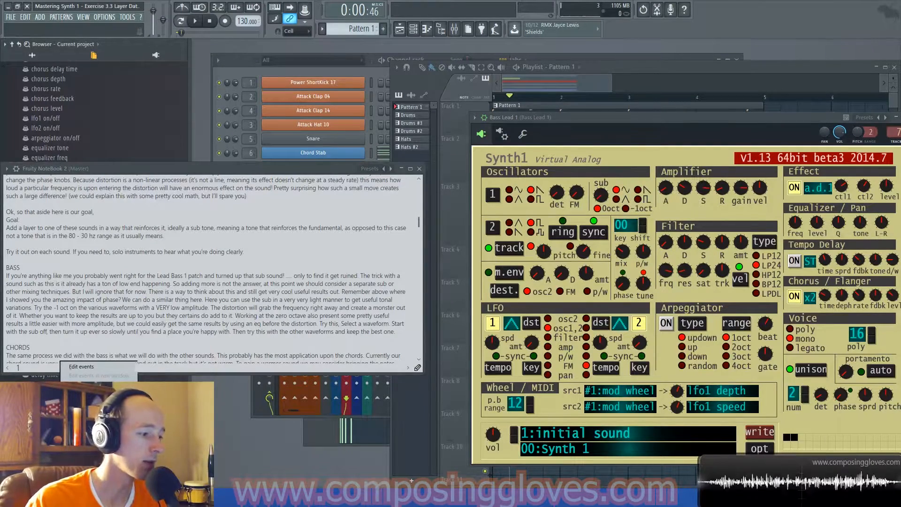
click(91, 397)
click(571, 110)
- Draw a sub gain ramp from the middle of bar 1 to its third quarter, dropping straight to zero, and play it
scroll(543, 377, up, 4)
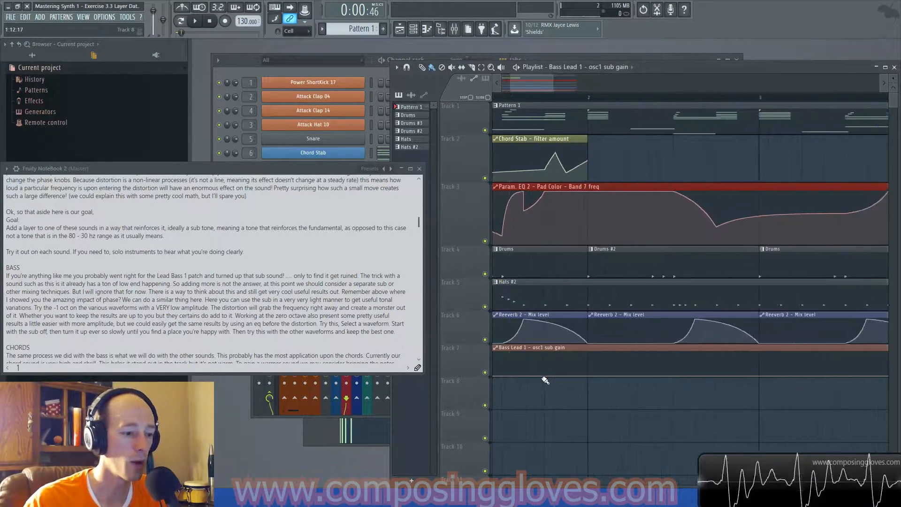
scroll(545, 380, up, 3)
drag(545, 380, 785, 331)
scroll(704, 376, down, 3)
drag(705, 376, 686, 416)
scroll(662, 386, down, 1)
right_click(575, 375)
right_click(613, 356)
drag(613, 354, 613, 356)
right_click(631, 368)
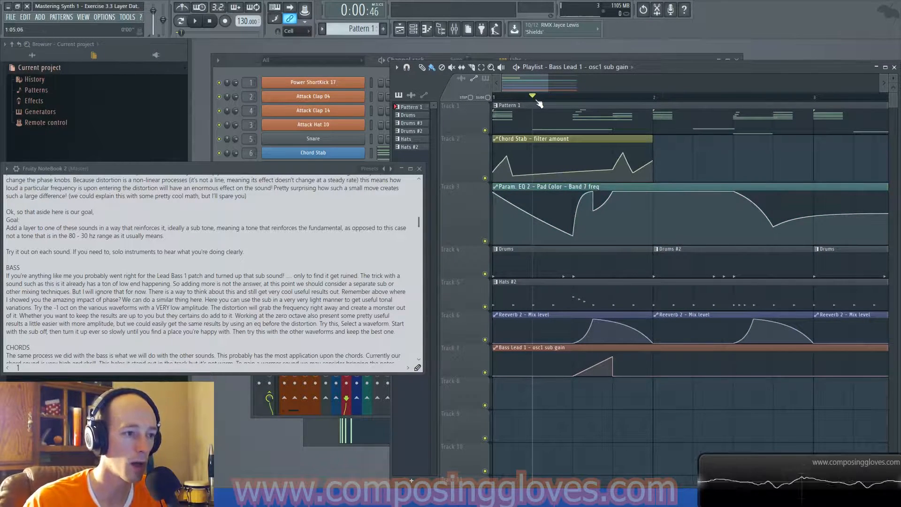
key(space)
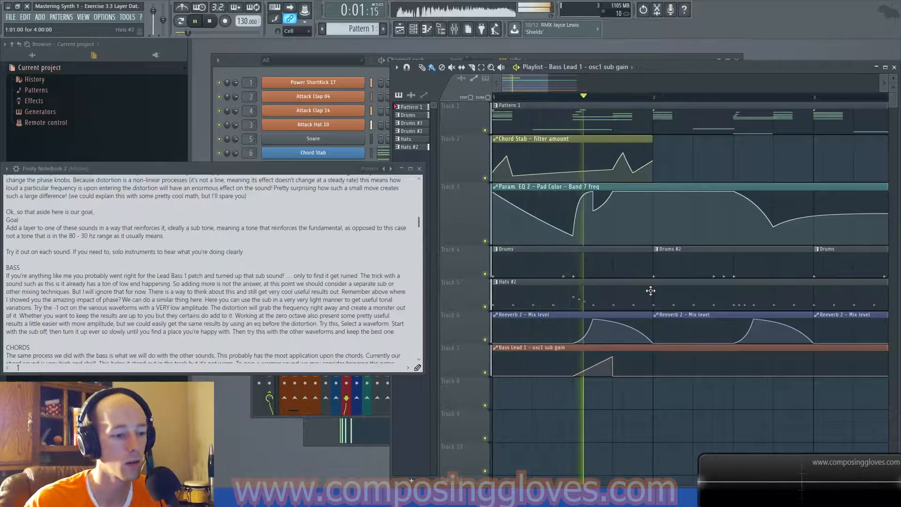
key(space)
- Add a sub gain peak a quarter into bar 1, bend the existing ramp into a late-rising curve, and play the result
right_click(522, 353)
drag(532, 354, 532, 353)
drag(593, 367, 593, 376)
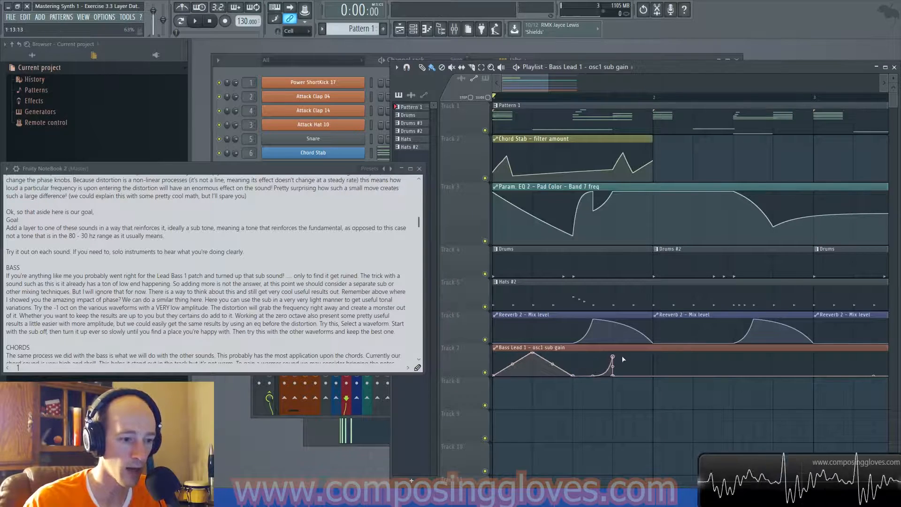
key(space)
key(space)
- Curve the fall after the first sub gain peak, add a second curved peak at mid-bar 1, and play it
right_click(543, 374)
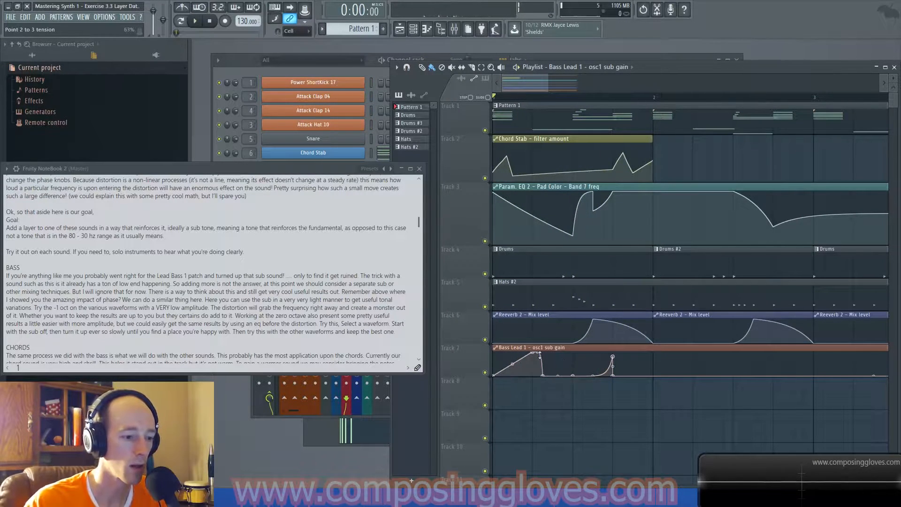
drag(538, 362, 558, 374)
key(space)
key(space)
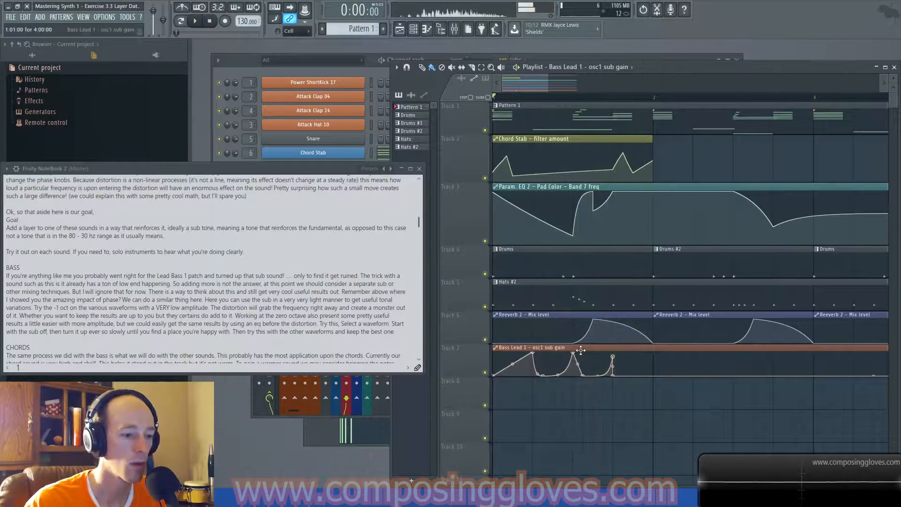
- Delete the Bass Lead 1 osc1 sub gain automation clip from Track 7 and bring the channel rack forward
scroll(563, 364, down, 3)
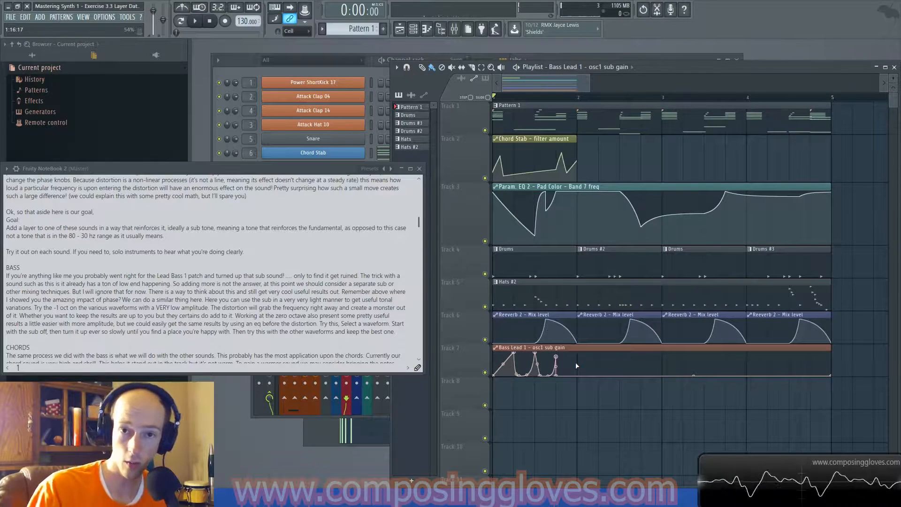
click(533, 375)
scroll(526, 380, up, 1)
scroll(628, 376, up, 3)
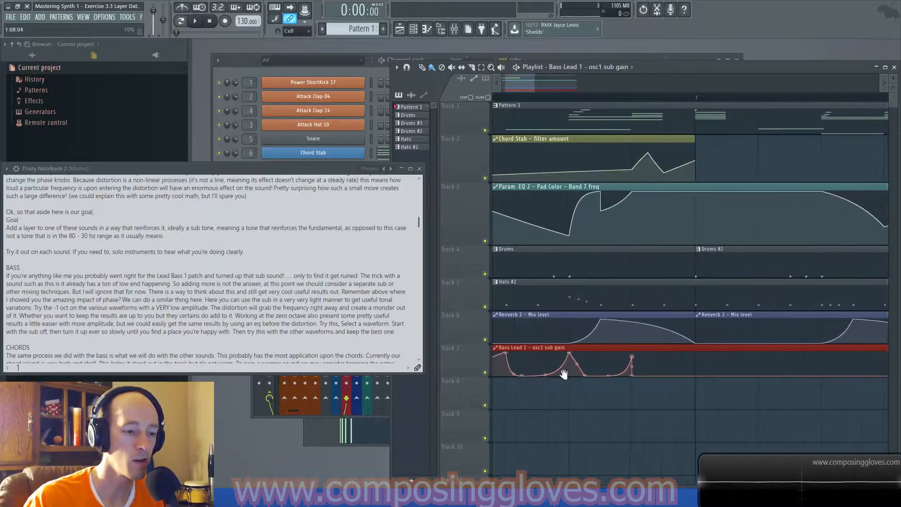
click(628, 375)
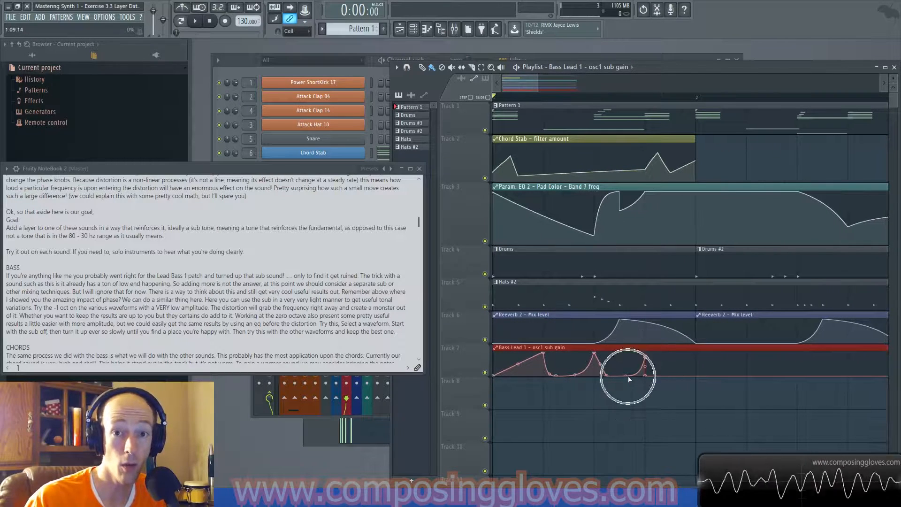
right_click(593, 388)
click(310, 61)
click(282, 96)
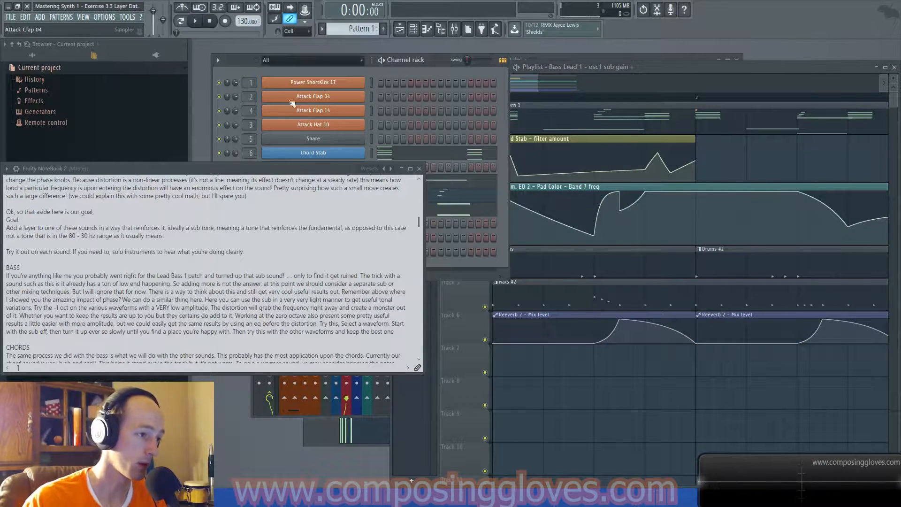
- Read the BASS section of the exercise notes and place the notebook clear of the instrument channels
drag(315, 169, 490, 171)
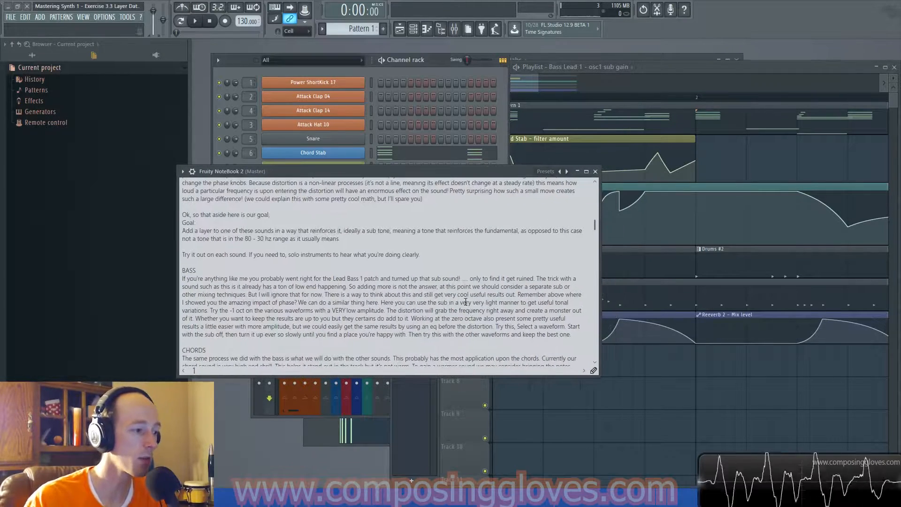
scroll(441, 281, down, 1)
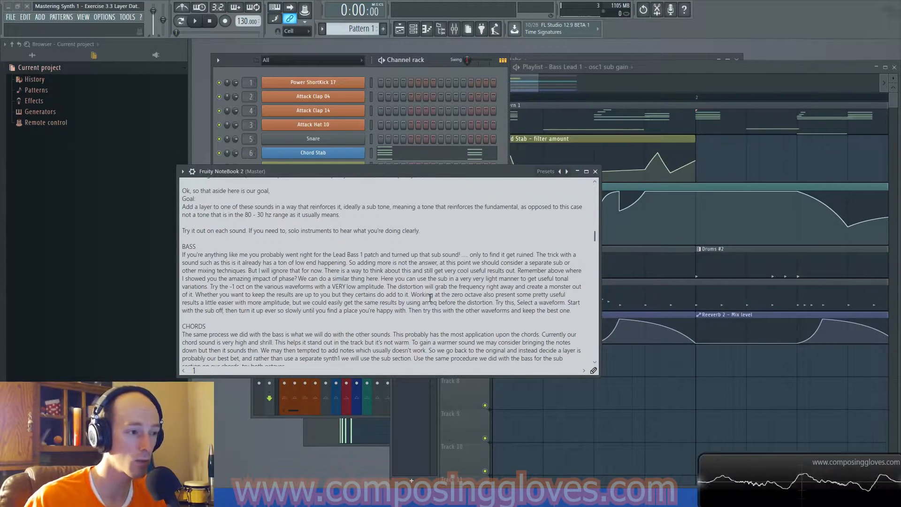
drag(359, 170, 223, 241)
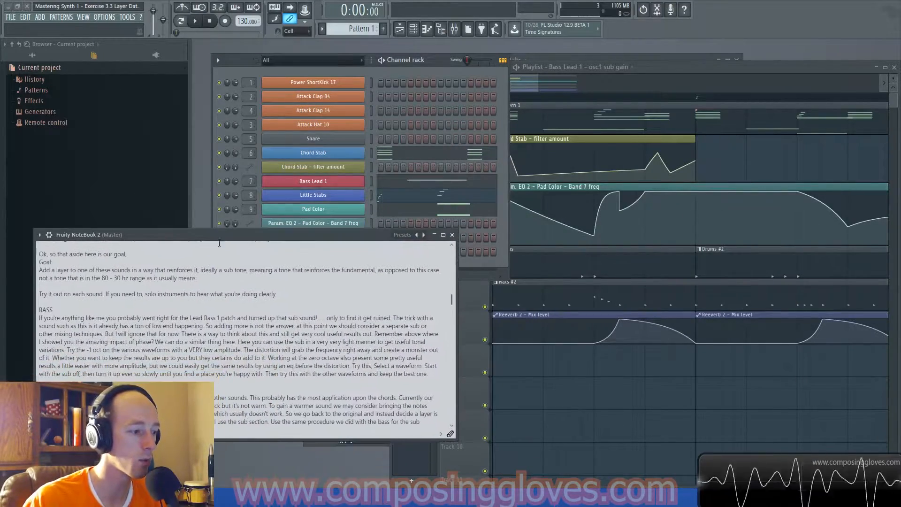
- Open the Bass Lead 1 synth and turn its oscillator 1 sub gain down to 0
click(321, 181)
drag(600, 196, 615, 227)
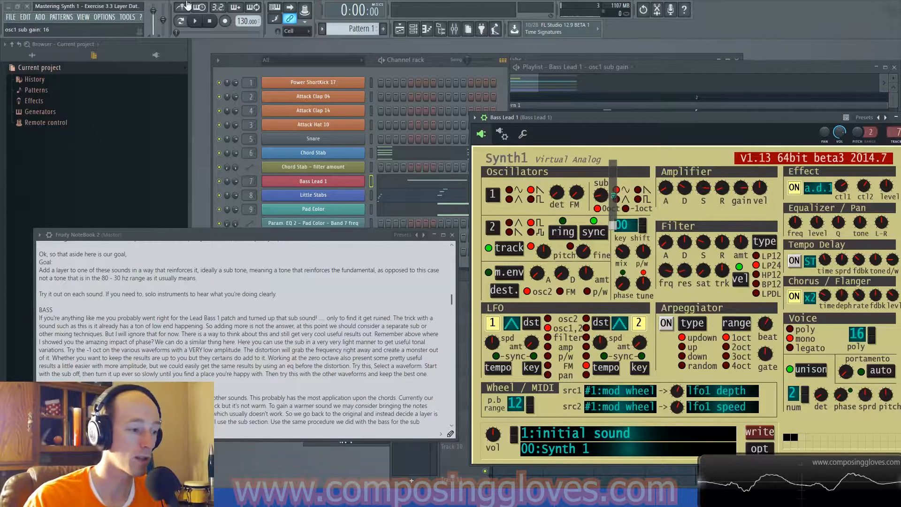
click(344, 358)
drag(601, 194, 602, 212)
drag(659, 115, 608, 101)
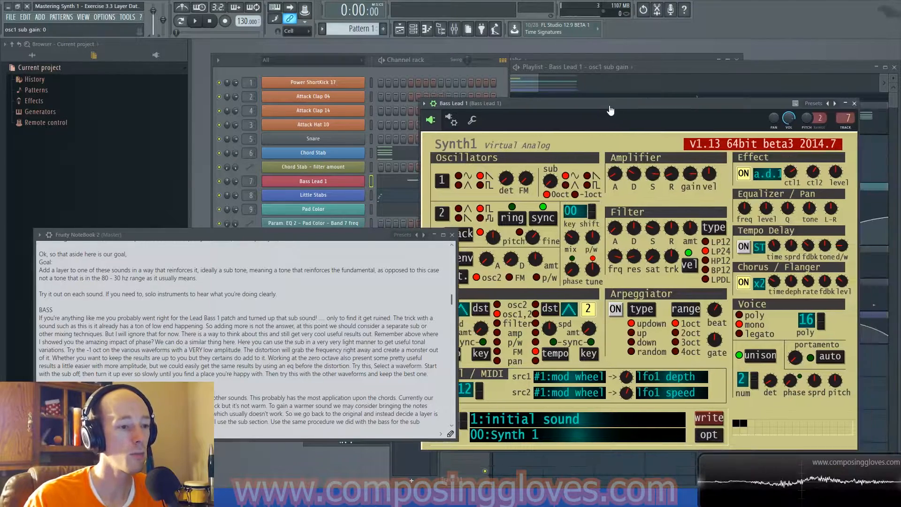
- Set the Bass Lead 1 sub oscillator to -1 octave with a sub gain of 5 and audition it
key(space)
key(space)
drag(553, 187, 566, 215)
key(space)
click(575, 195)
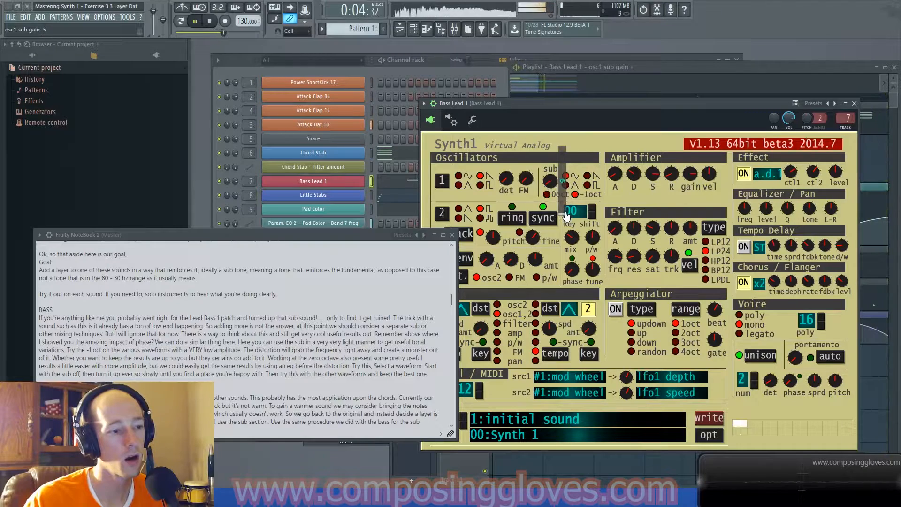
click(581, 141)
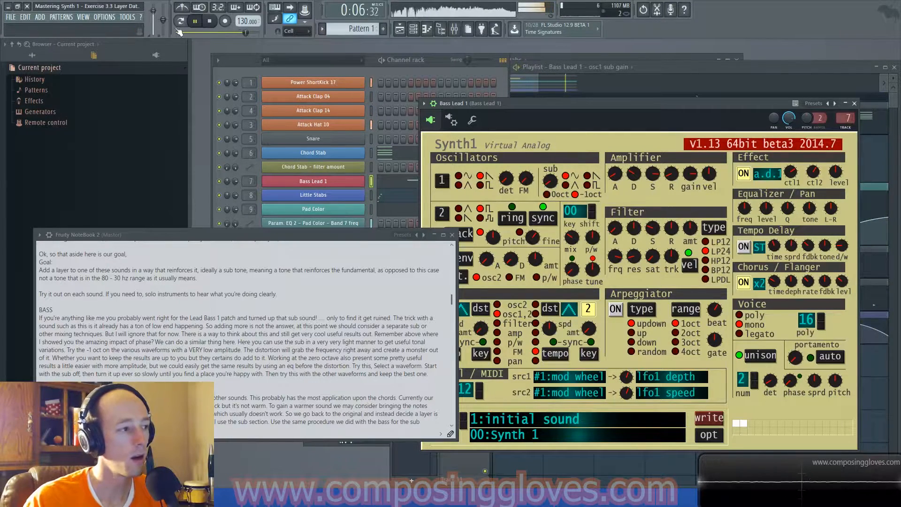
click(209, 21)
- Readjust the Bass Lead 1 sub gain slightly while auditioning the -1 octave sub in the track
drag(551, 181, 563, 201)
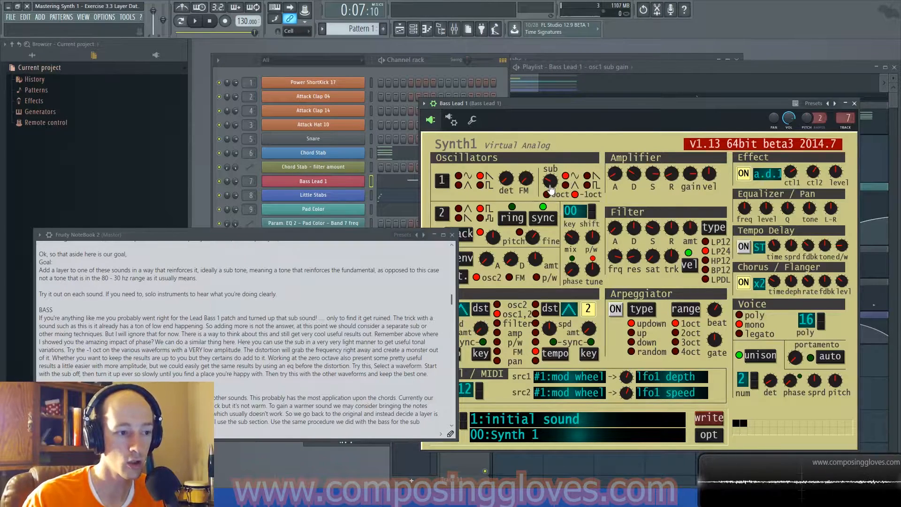
key(space)
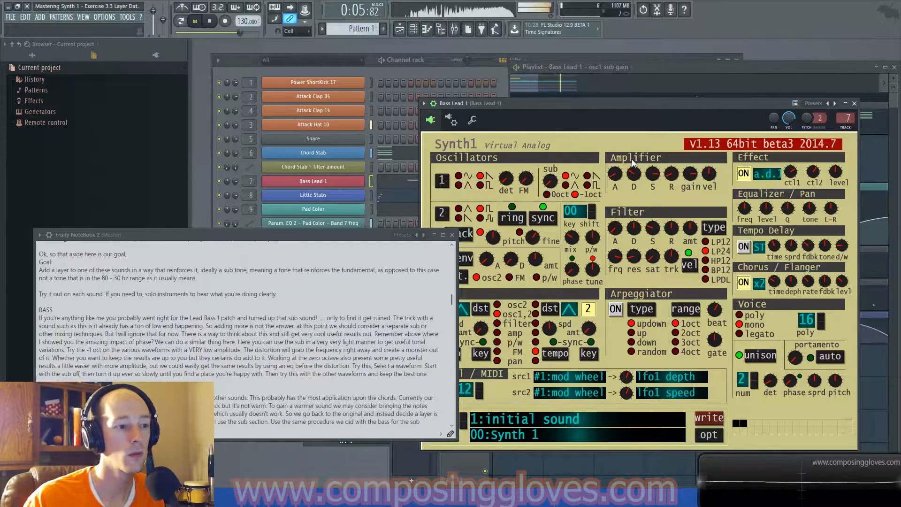
drag(551, 186, 567, 203)
key(space)
- Set the Bass Lead 1 sub gain to 10 and start playback several times to hear it
drag(675, 114, 656, 99)
drag(516, 180, 530, 214)
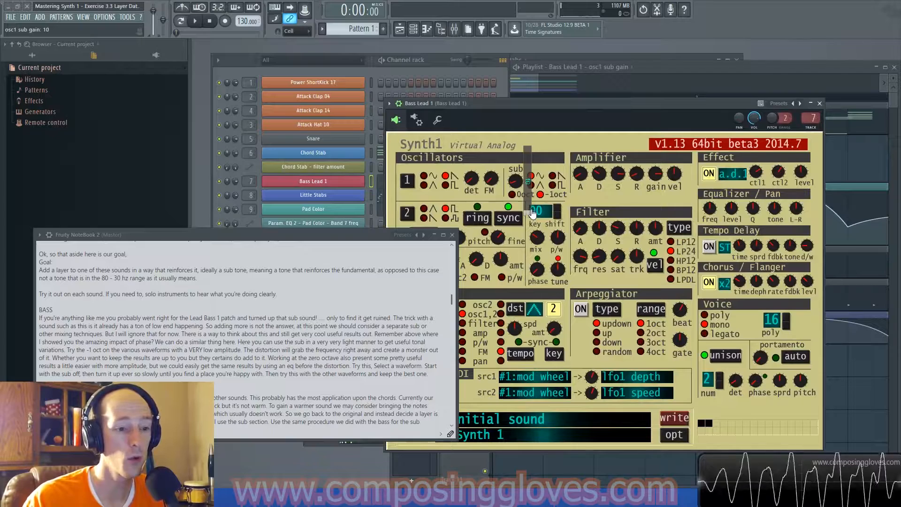
drag(680, 104, 675, 136)
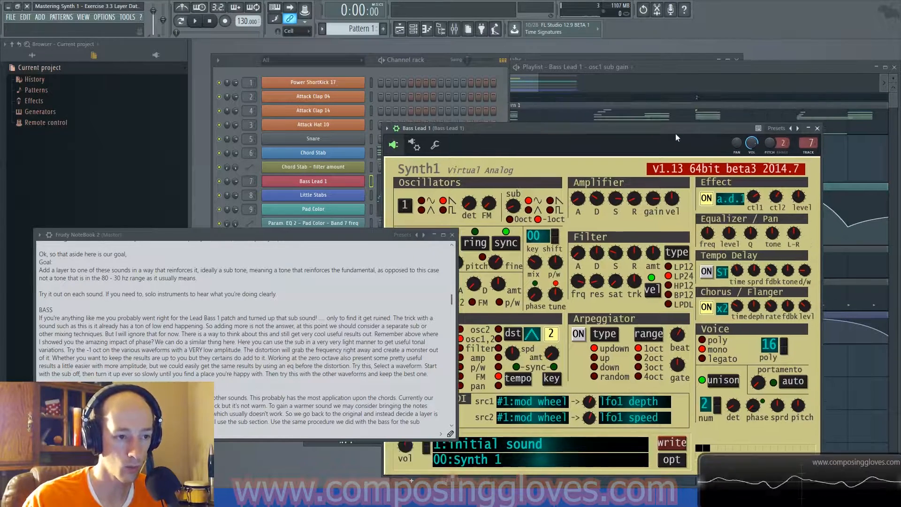
click(679, 113)
key(space)
key(space)
click(386, 164)
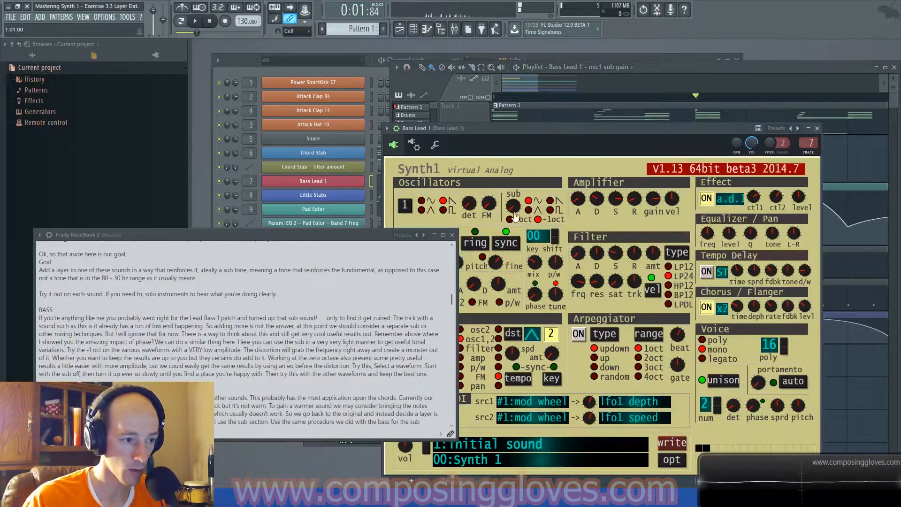
key(space)
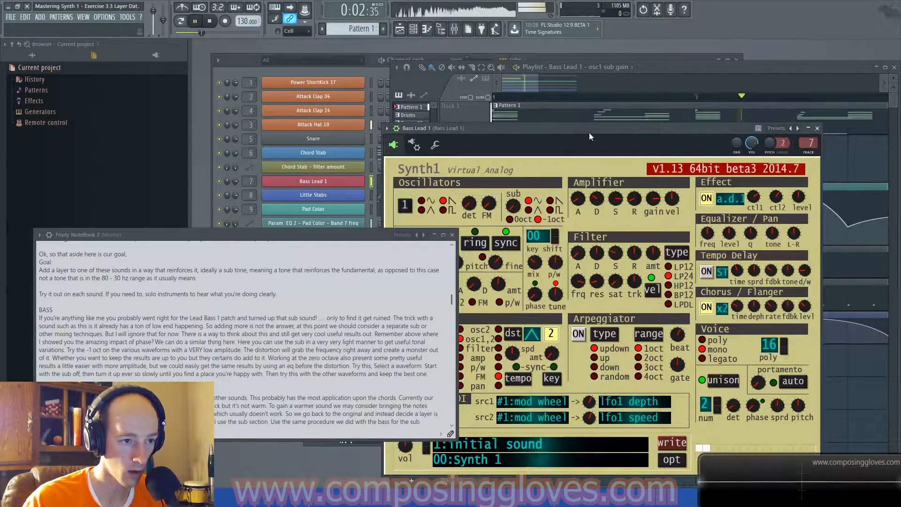
key(space)
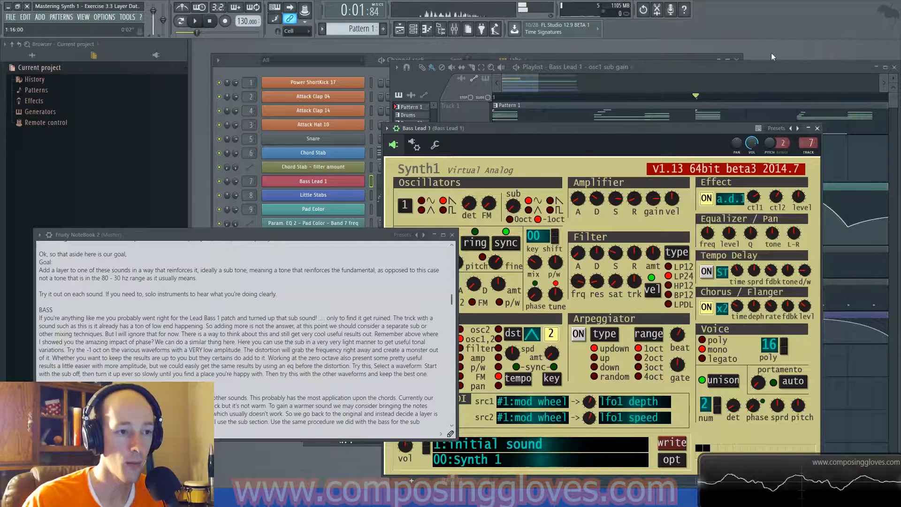
- Delete the Bass Lead 1 osc1 sub gain event from the project's initialized controls
click(736, 78)
scroll(582, 378, down, 3)
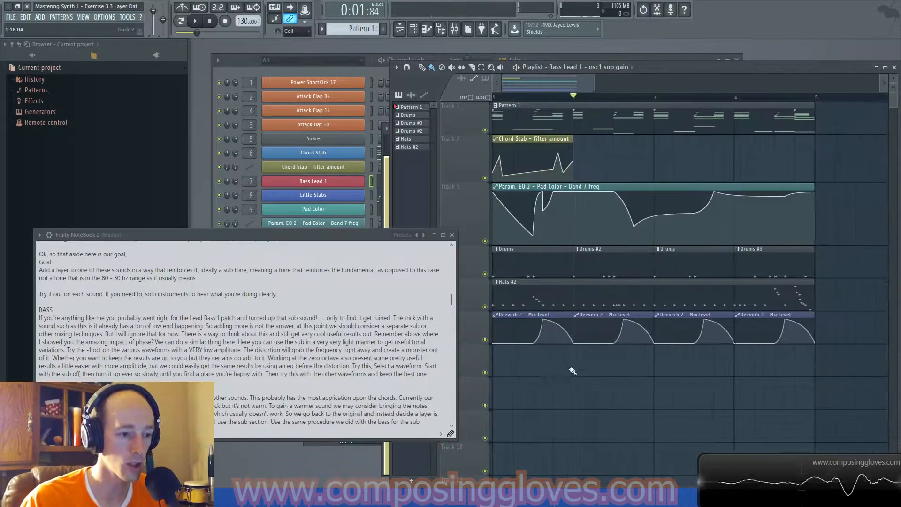
click(46, 70)
click(47, 72)
click(54, 111)
click(54, 111)
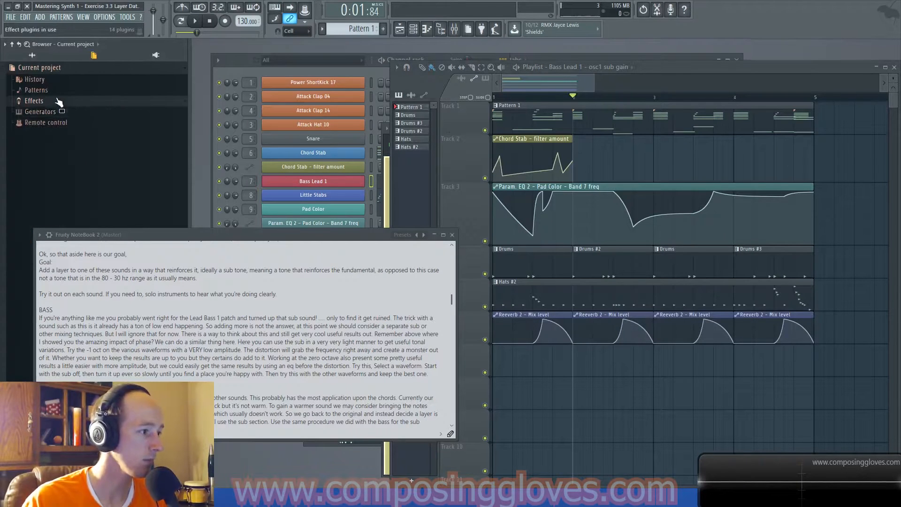
click(59, 102)
click(57, 90)
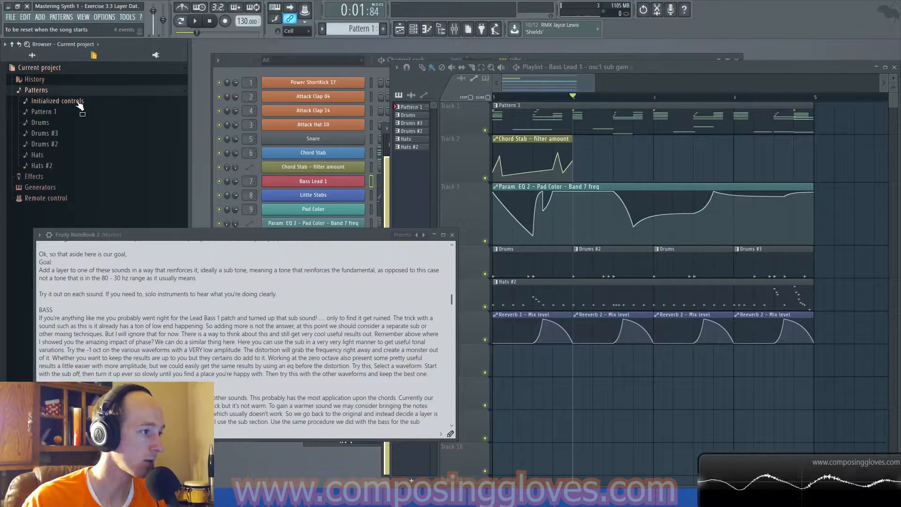
click(67, 103)
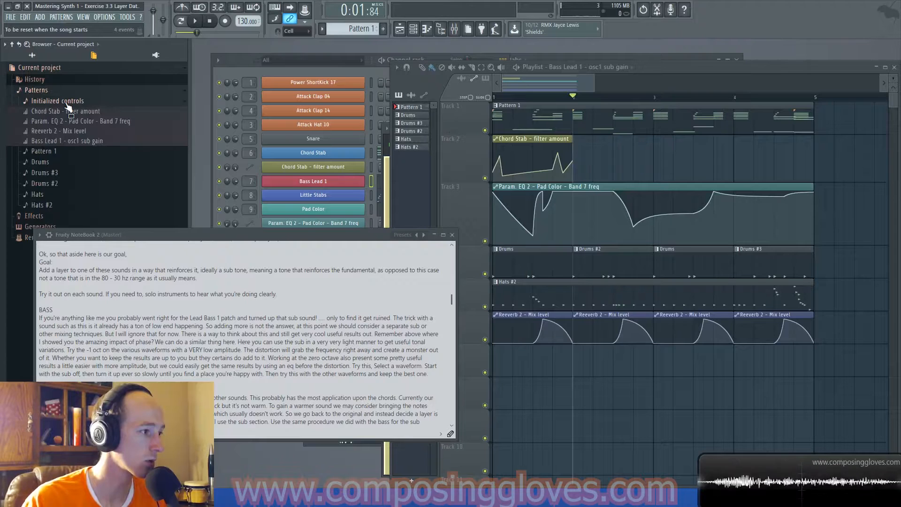
right_click(77, 141)
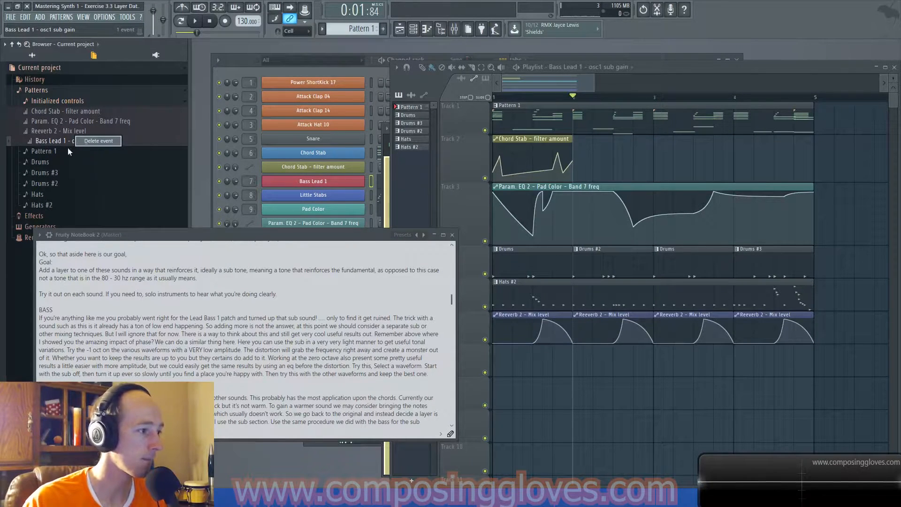
click(96, 140)
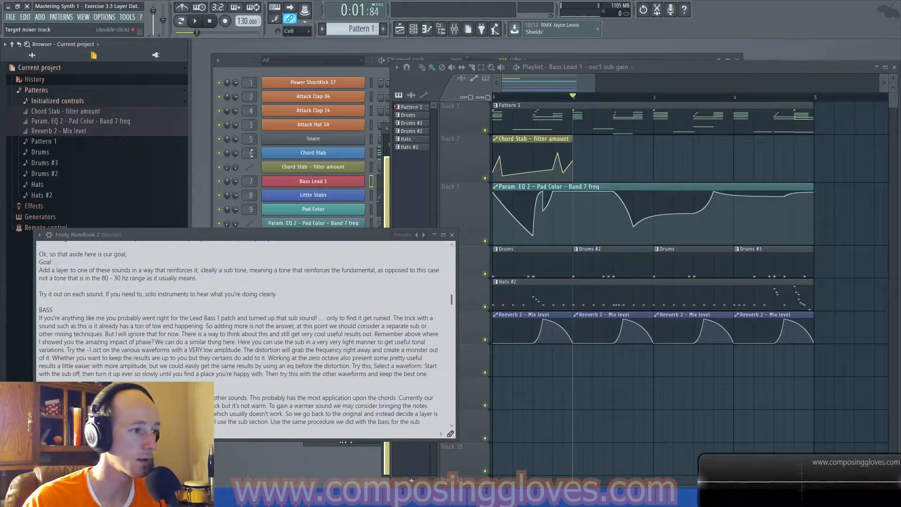
- Reopen the Bass Lead 1 synth, raise its sub gain a little and play the track briefly
click(313, 182)
drag(531, 211, 529, 202)
key(space)
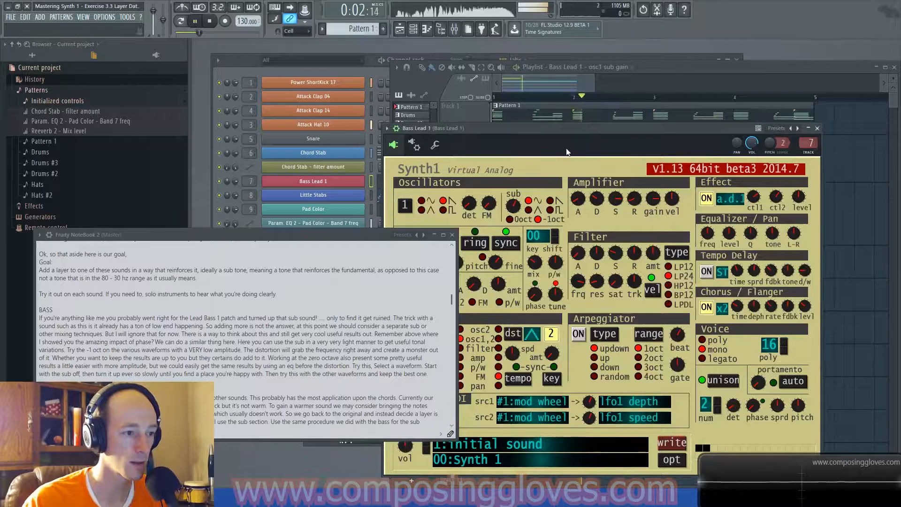
key(space)
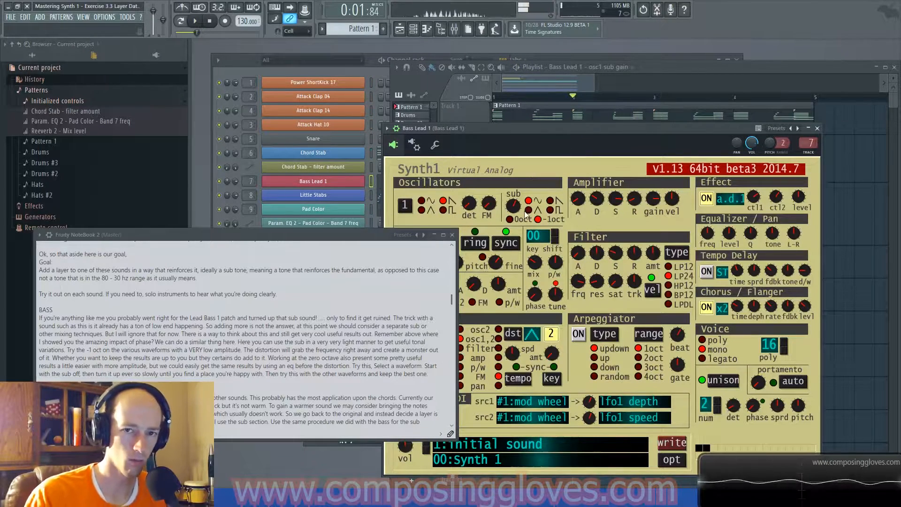
- Set the Bass Lead 1 sub gain to about 10 and play the track
drag(526, 215, 524, 239)
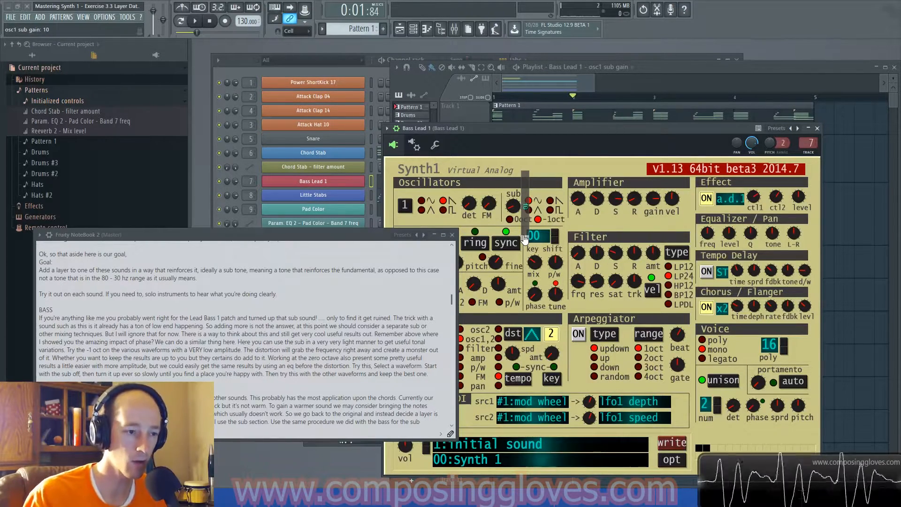
mouse_move(524, 239)
mouse_down()
mouse_move(527, 226)
mouse_move(524, 237)
mouse_up()
key(space)
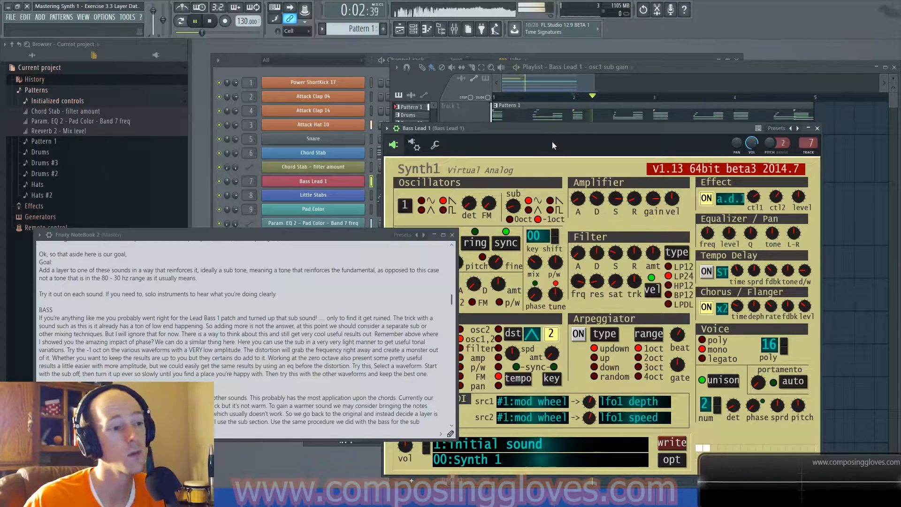
key(space)
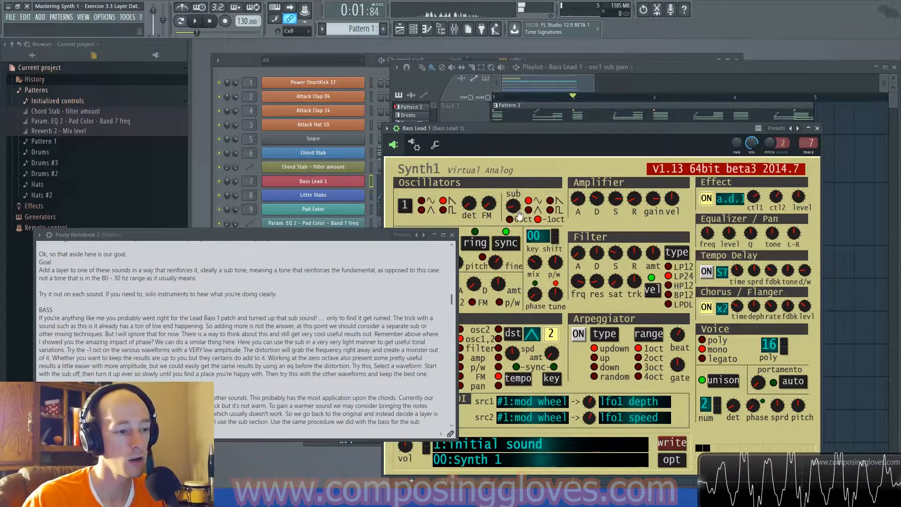
- Lower the Bass Lead 1 sub gain to 4 and audition the subtler layer
mouse_move(529, 235)
mouse_down()
mouse_move(528, 251)
mouse_move(528, 243)
mouse_up()
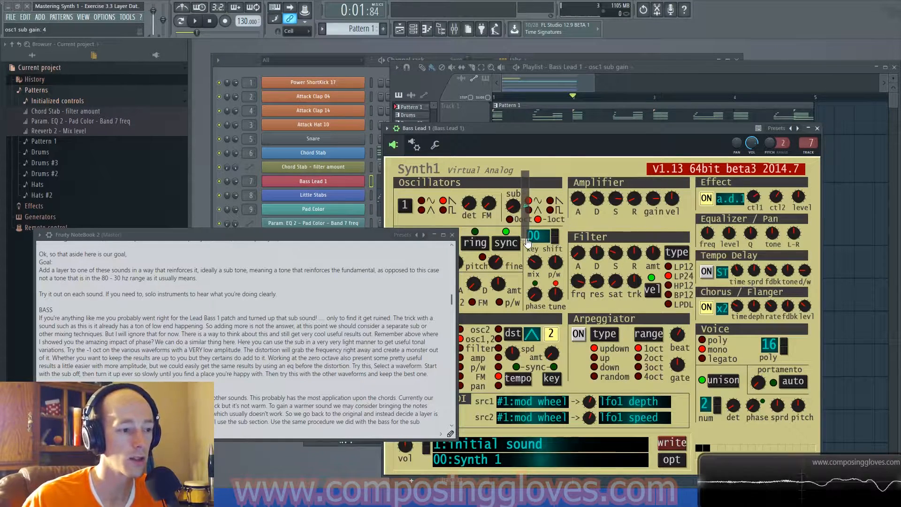
key(space)
key(space)
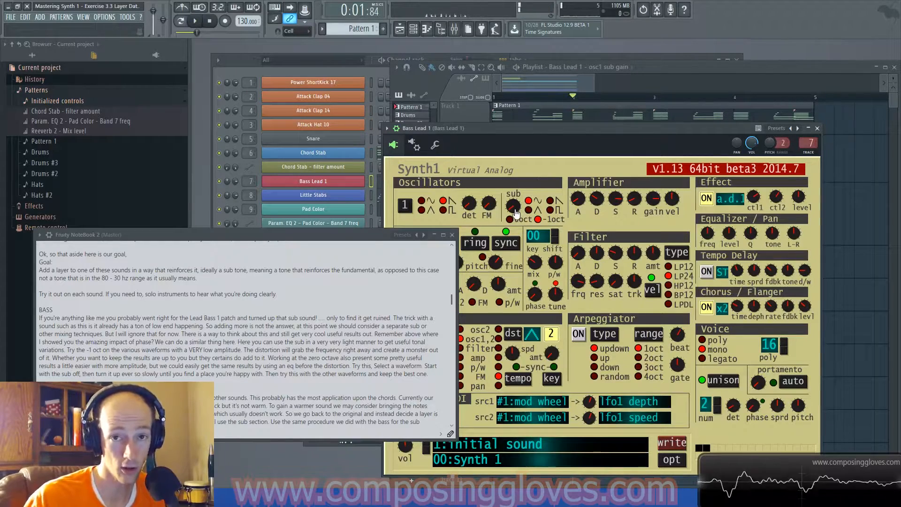
- Turn the Bass Lead 1 sub gain off at 0 and move the synth window out of the way
drag(595, 131, 634, 108)
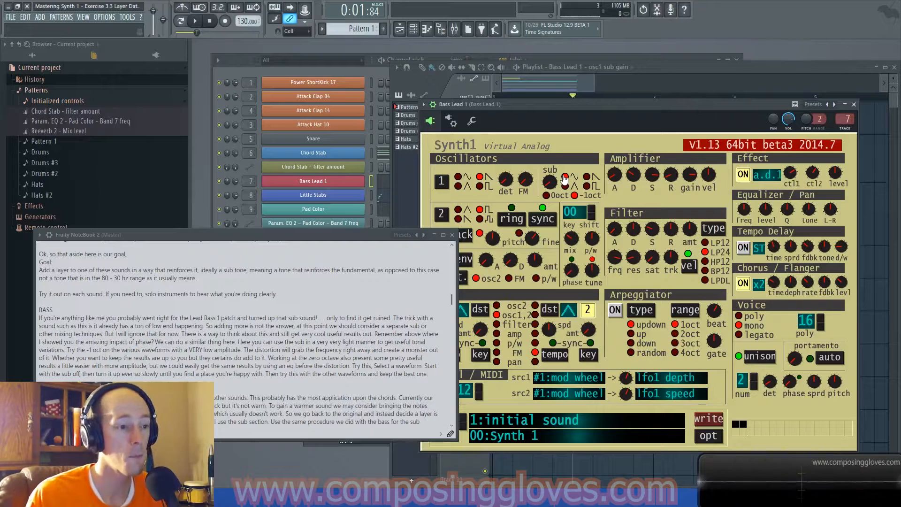
drag(550, 185, 566, 221)
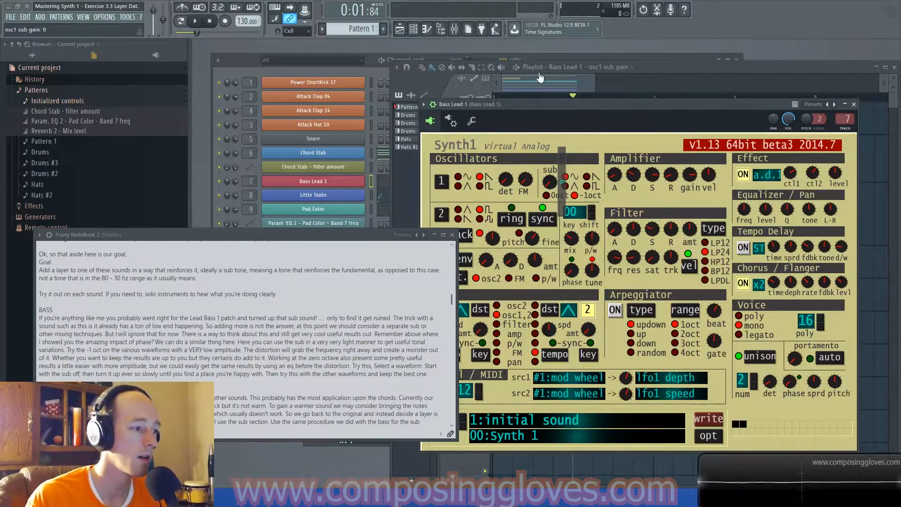
drag(584, 105, 585, 71)
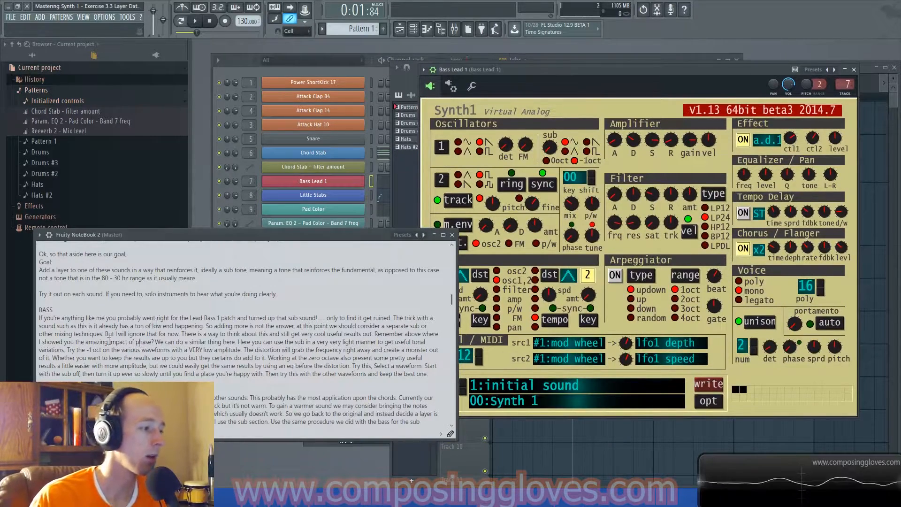
- Read the CHORDS section and the waveform timbre descriptions in the exercise notes, closing the Bass Lead 1 synth
scroll(137, 333, down, 4)
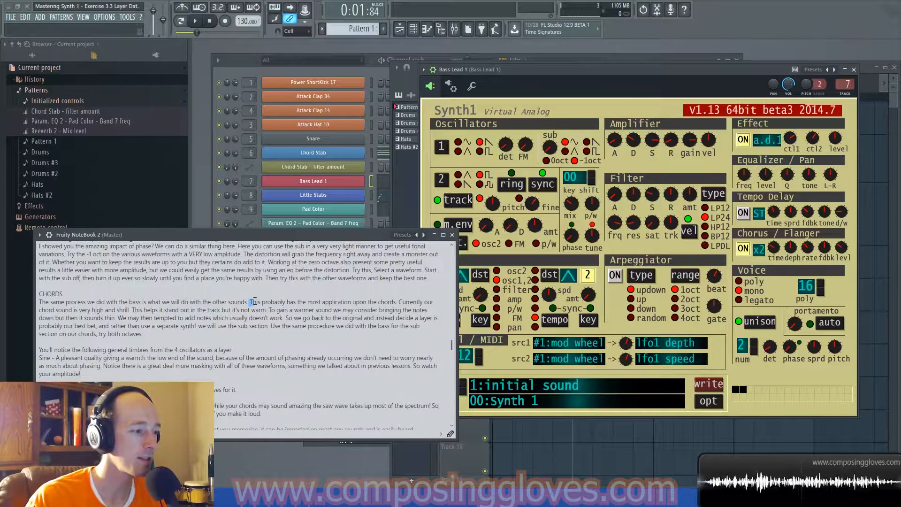
drag(254, 301, 397, 302)
click(401, 302)
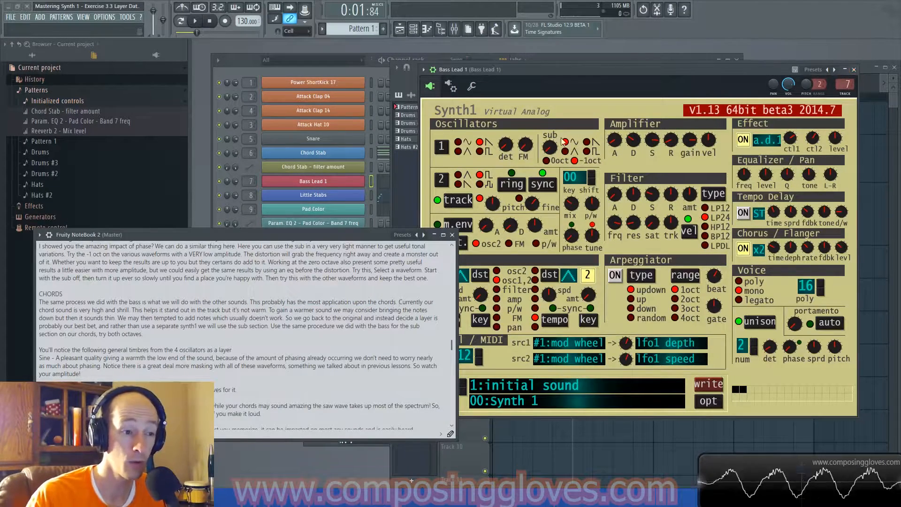
click(854, 70)
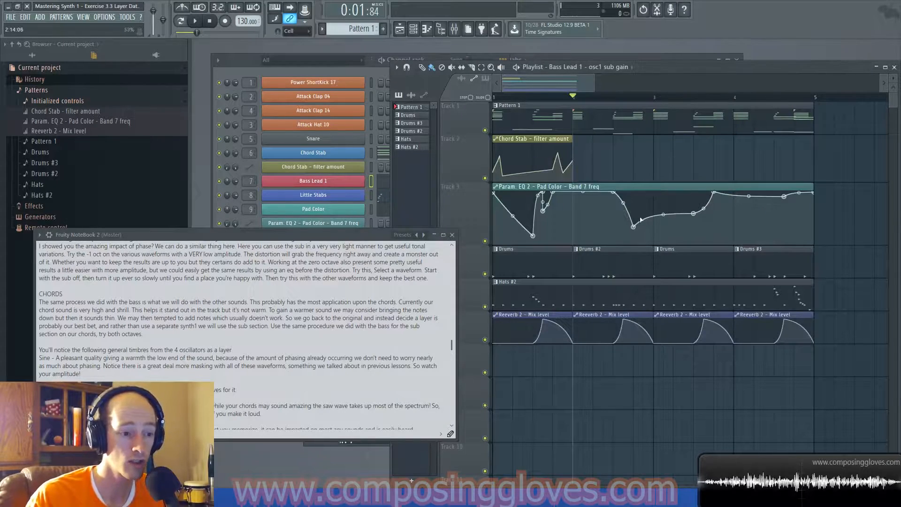
click(624, 106)
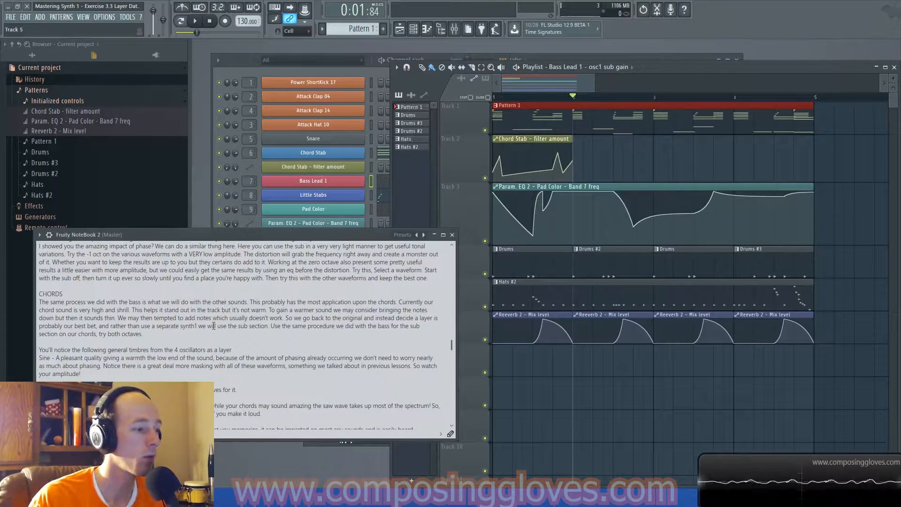
scroll(295, 294, down, 3)
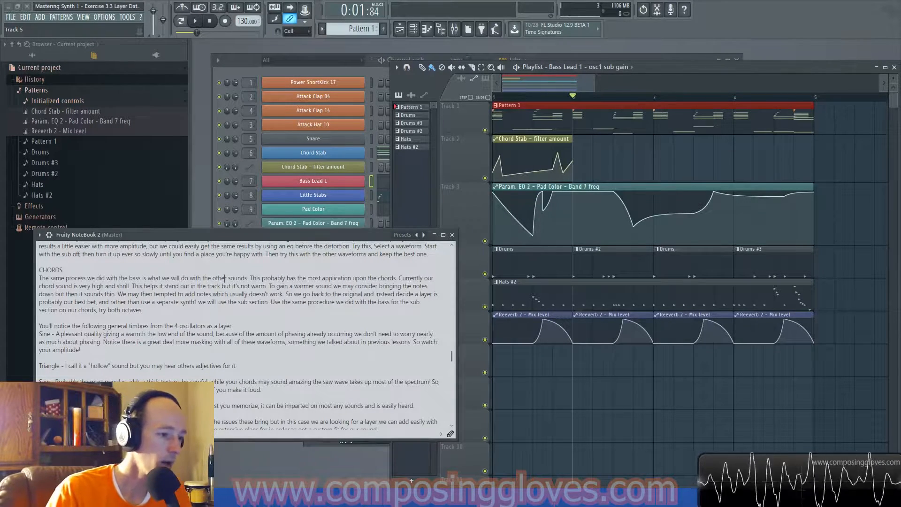
- Open the Chord Stab notes in the piano roll and move the window clear of the channel list
drag(399, 279, 430, 278)
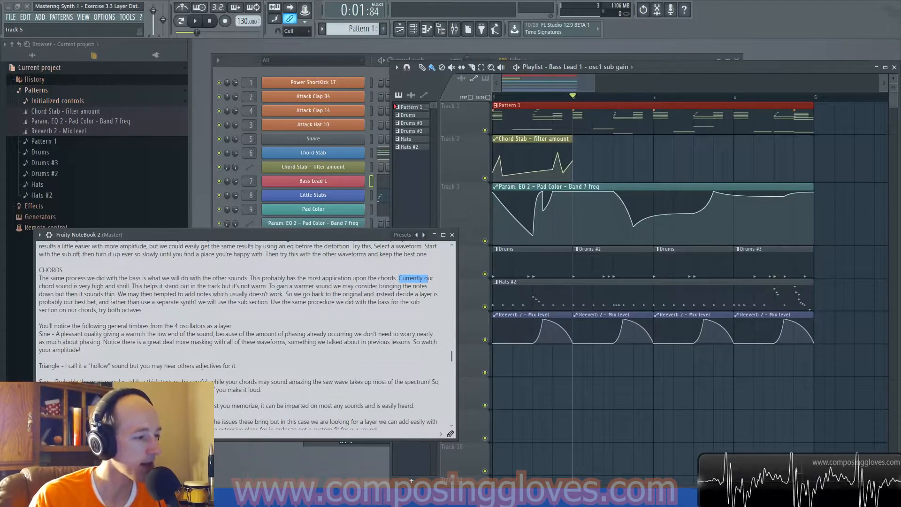
click(219, 60)
click(235, 63)
click(411, 161)
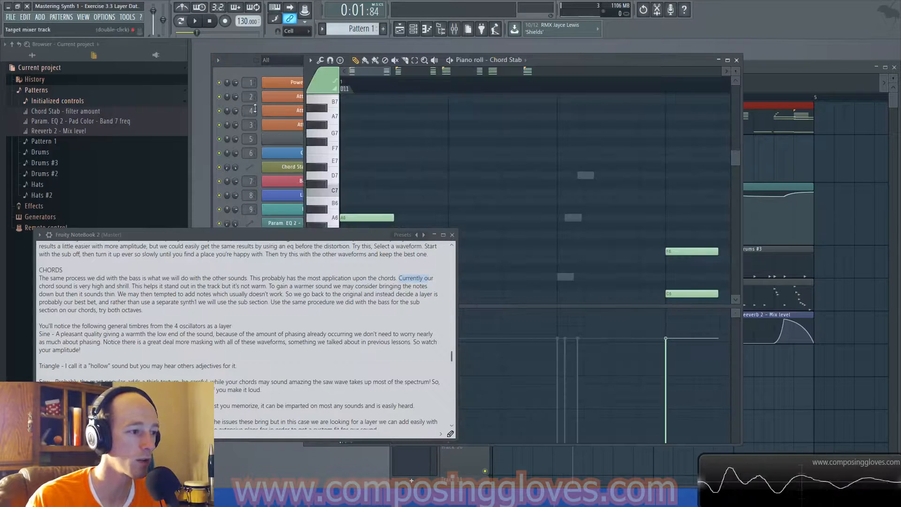
click(409, 150)
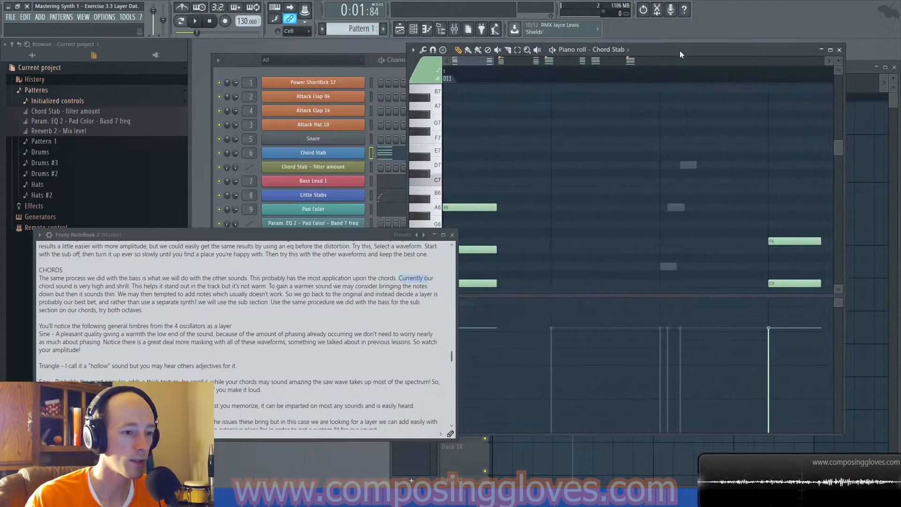
- Try shifting all Chord Stab notes to a lower pitch, audition the track, and undo the shift
key(ctrl+a)
key(Delete)
key(space)
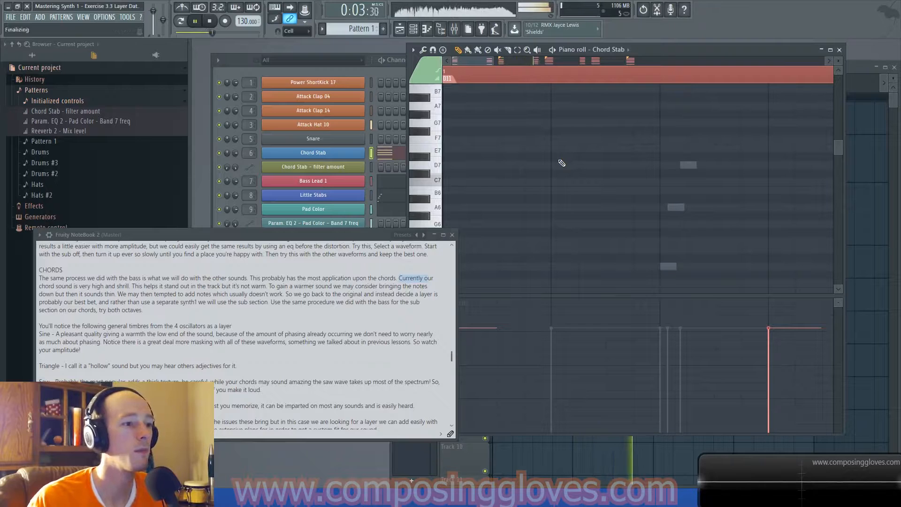
key(space)
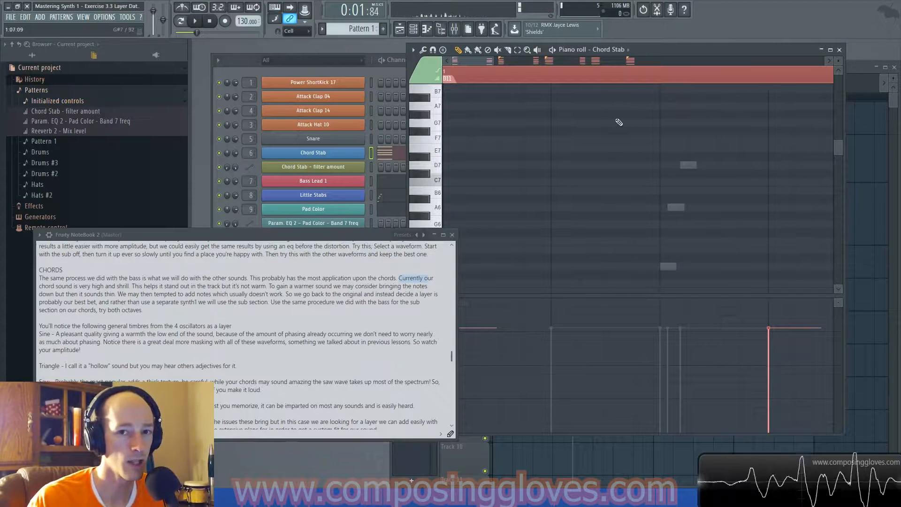
click(417, 280)
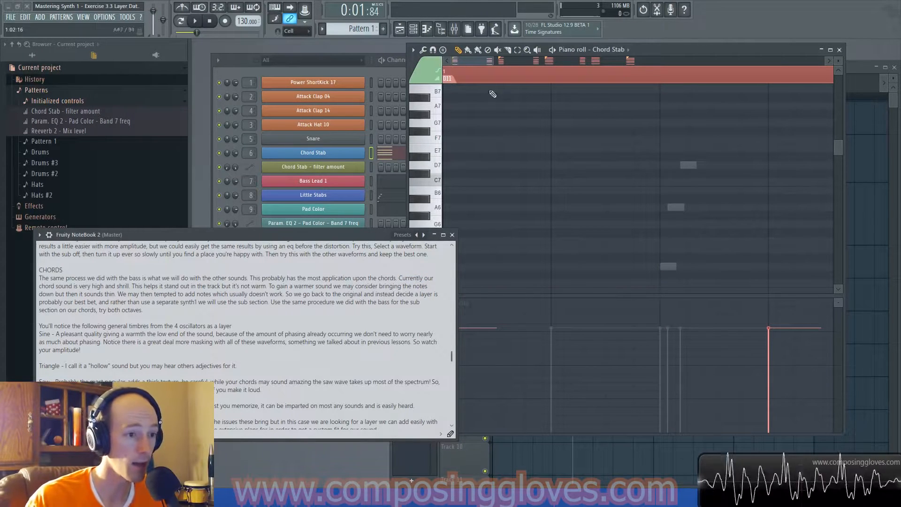
click(688, 48)
key(ctrl+z)
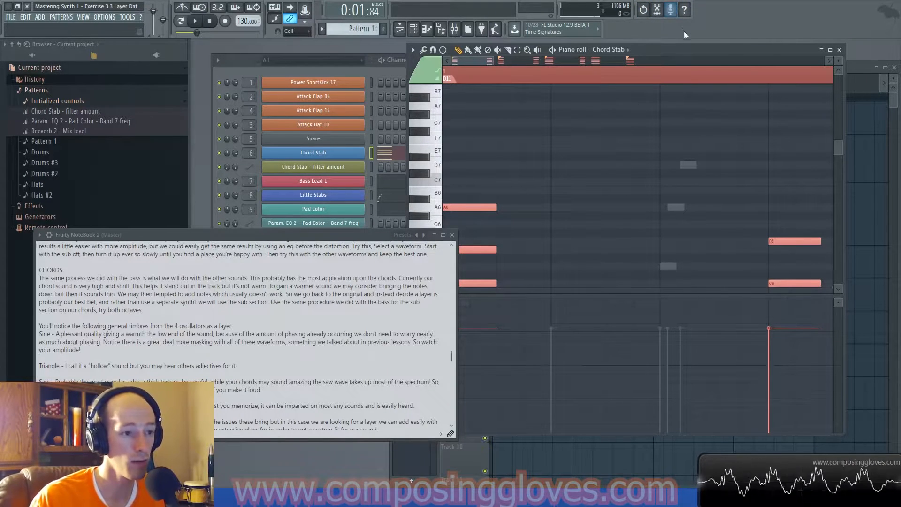
- Try adding a copy of the Chord Stab chords one octave lower, and undo the duplicated notes
drag(686, 49, 690, 38)
scroll(608, 233, down, 5)
scroll(554, 220, down, 6)
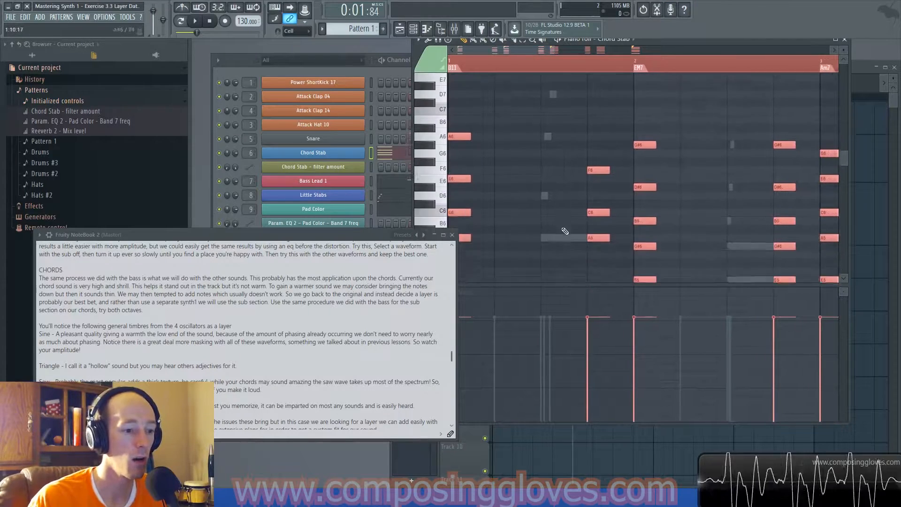
scroll(503, 204, down, 2)
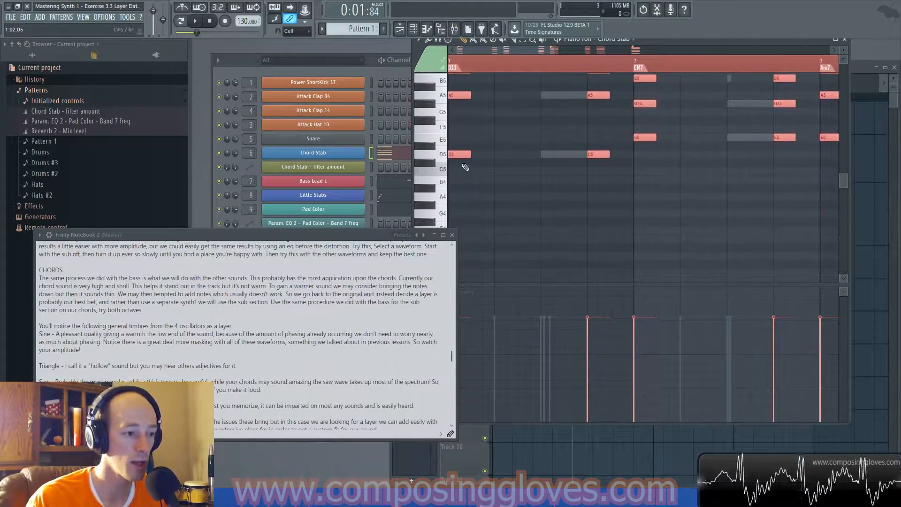
mouse_move(459, 159)
mouse_down()
mouse_move(458, 295)
mouse_move(457, 197)
mouse_up()
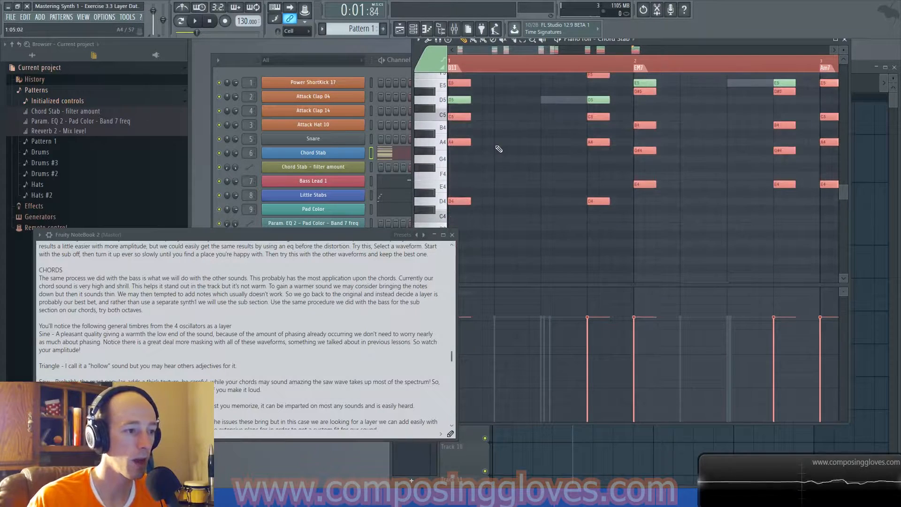
ctrl+scroll(493, 150, down, 2)
scroll(488, 154, up, 3)
key(ctrl+z)
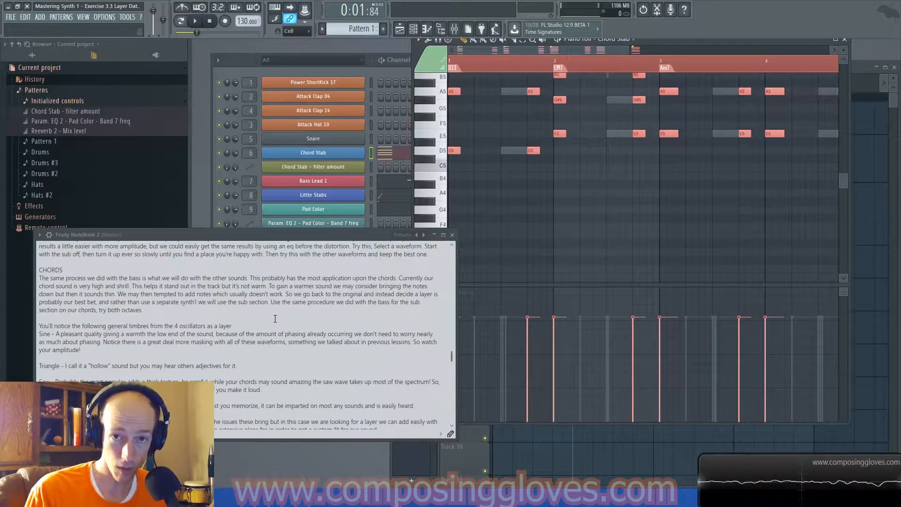
scroll(565, 183, up, 5)
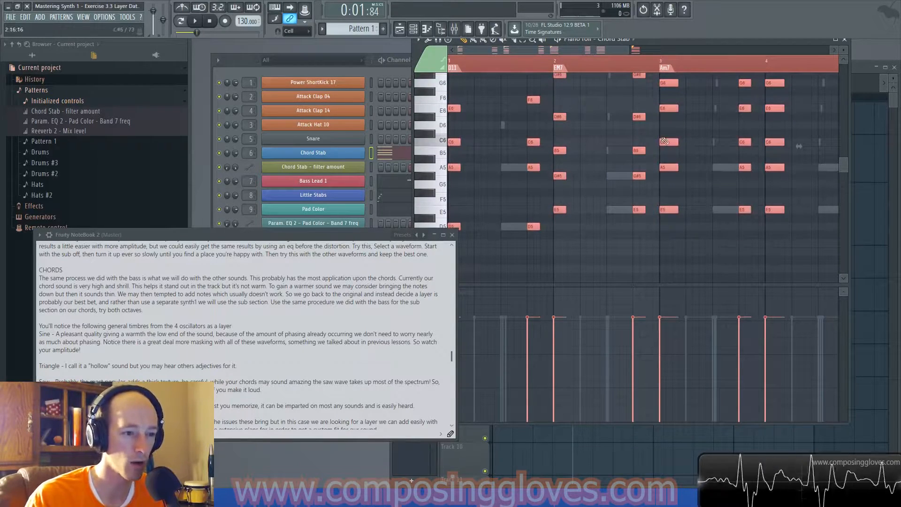
- Open the Chord Stab synth and arrange its window and the exercise notes so the oscillator section is accessible
drag(332, 236, 301, 260)
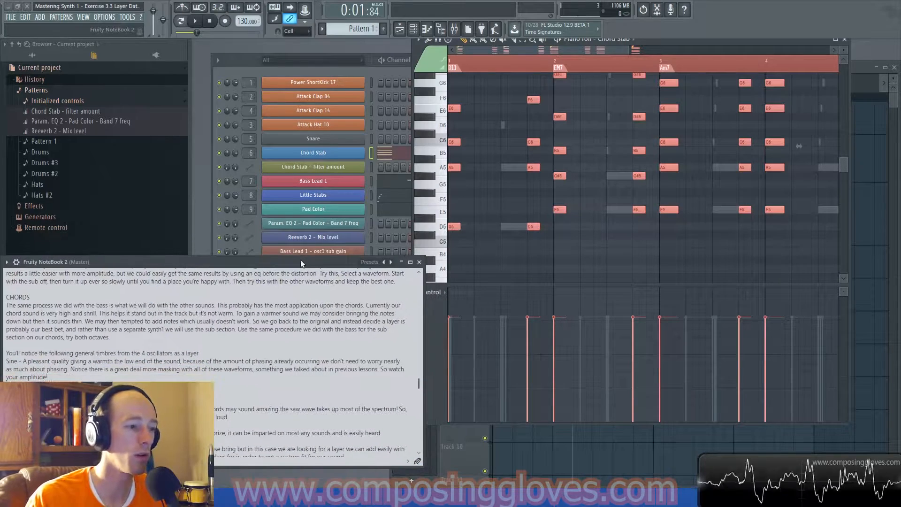
click(243, 66)
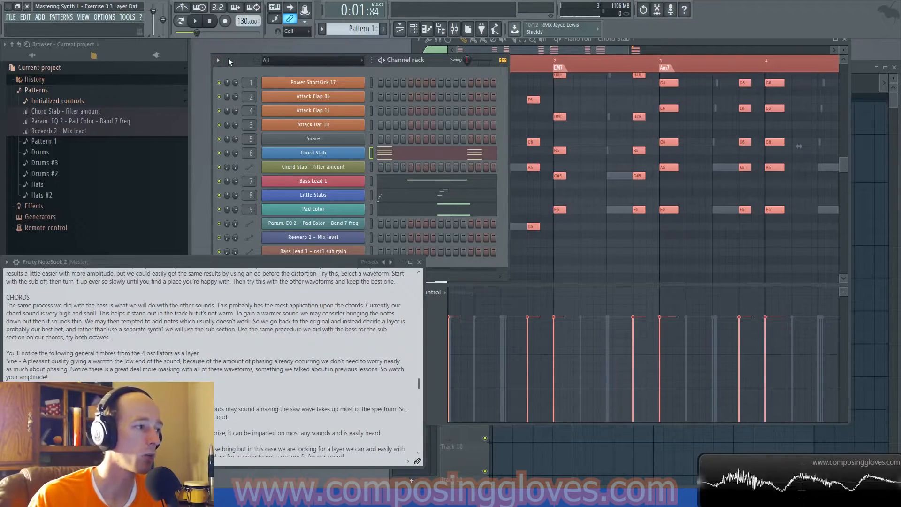
click(350, 153)
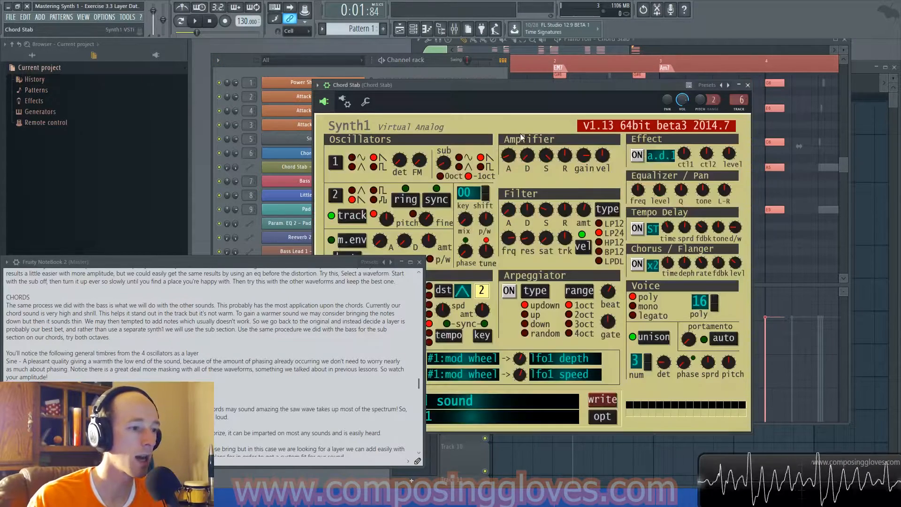
drag(500, 84, 540, 177)
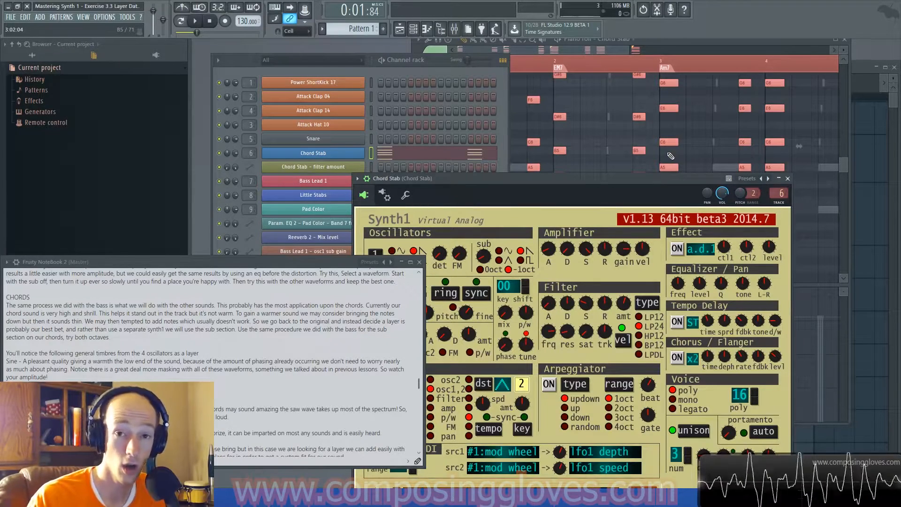
drag(606, 178, 622, 103)
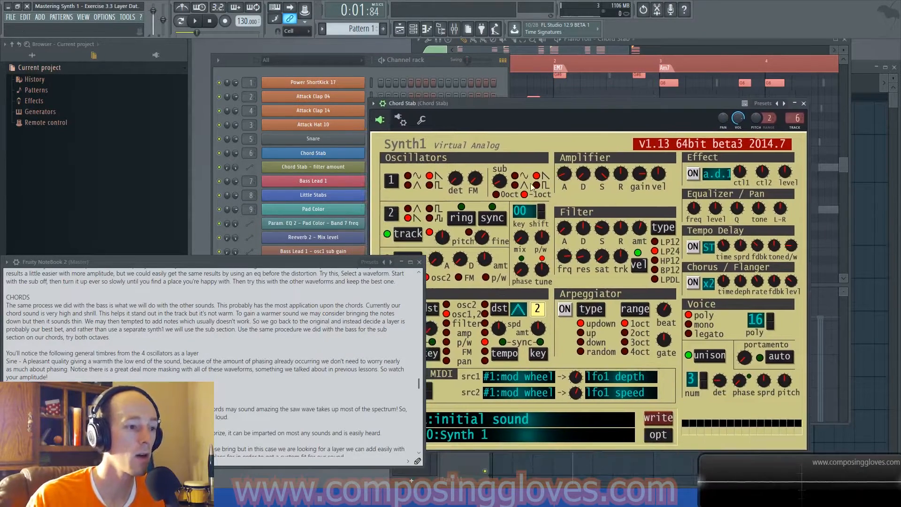
- Run through the Chord Stab sub waveforms, return to saw, and audition the track while raising the sub gain to about 62
click(518, 186)
click(517, 176)
click(517, 186)
click(517, 177)
click(543, 184)
click(540, 176)
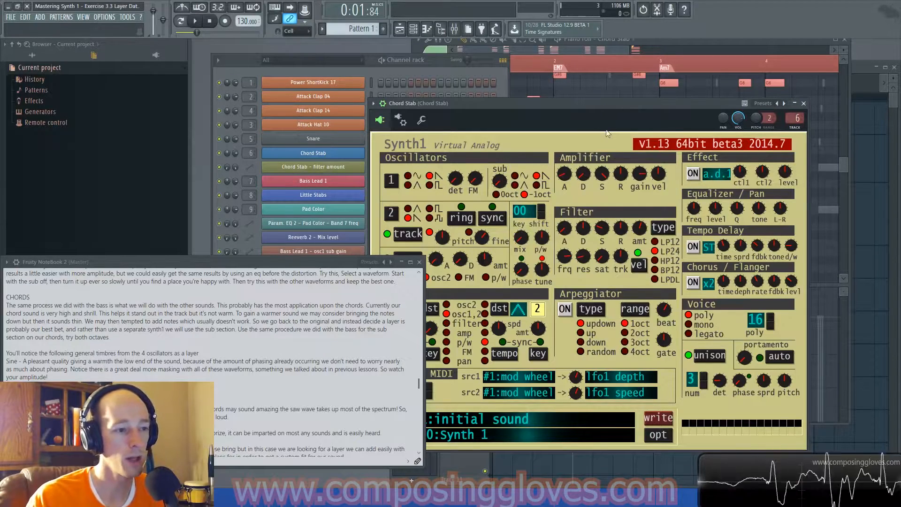
key(space)
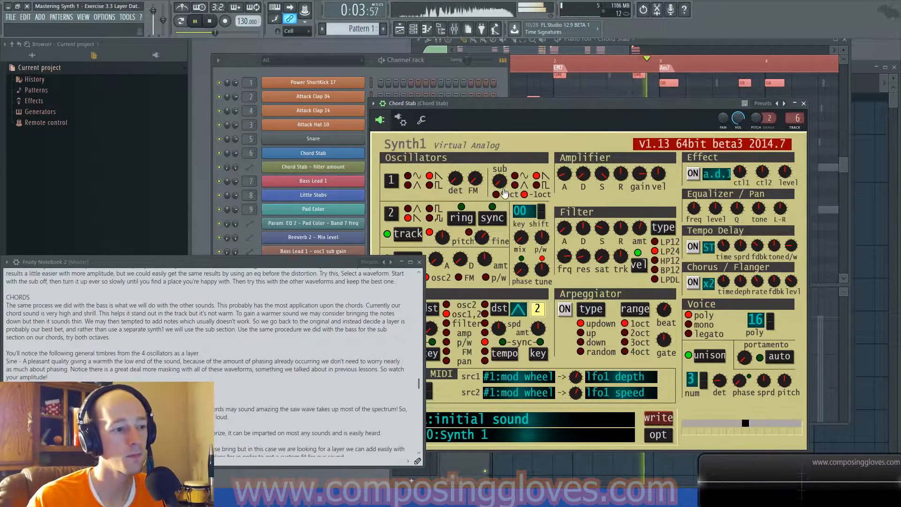
key(space)
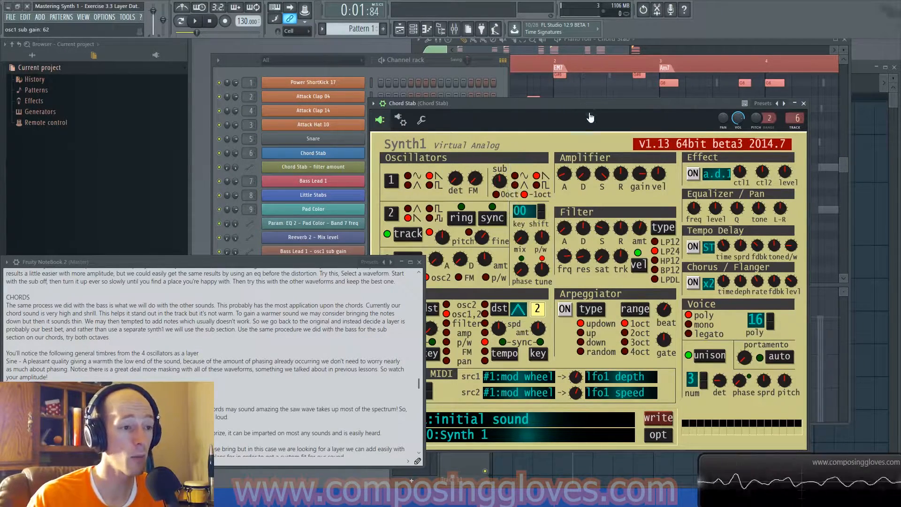
- Reposition the Chord Stab synth, lower its sub gain to about 36, and select the saw sub waveform
drag(591, 110, 639, 163)
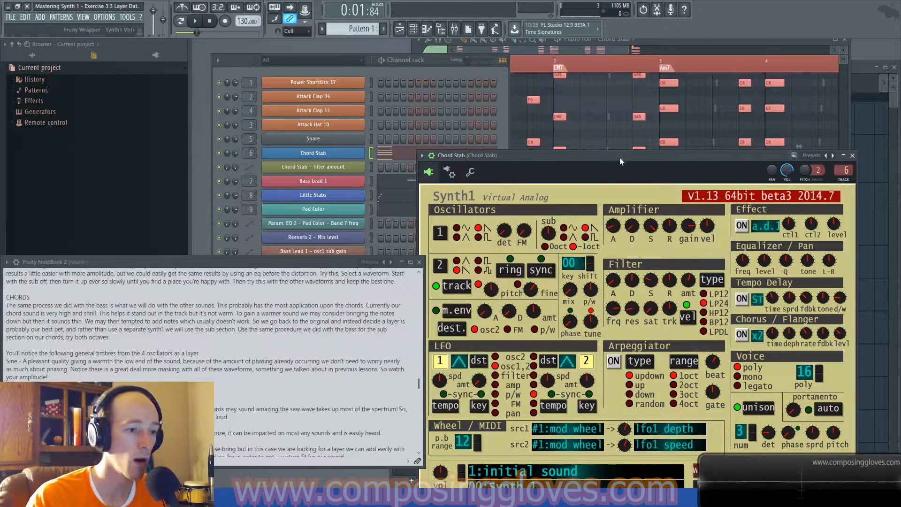
drag(619, 156, 618, 135)
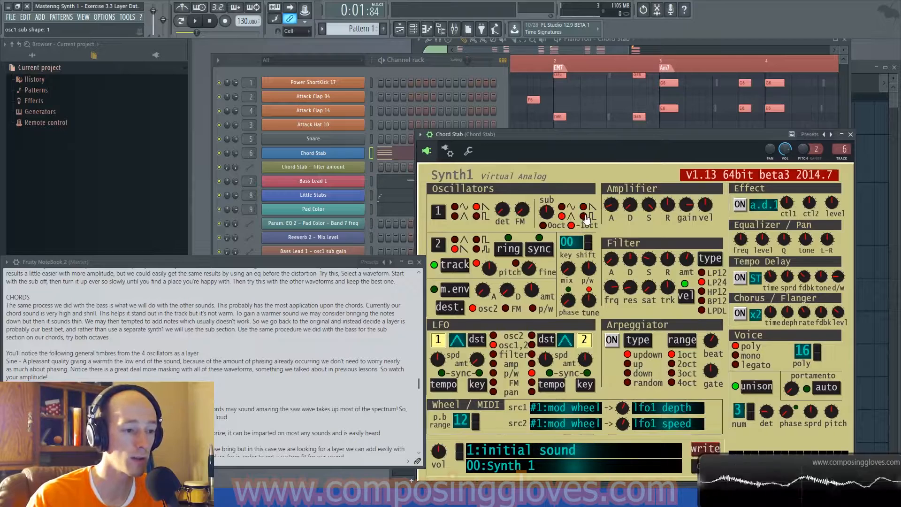
drag(549, 217, 552, 233)
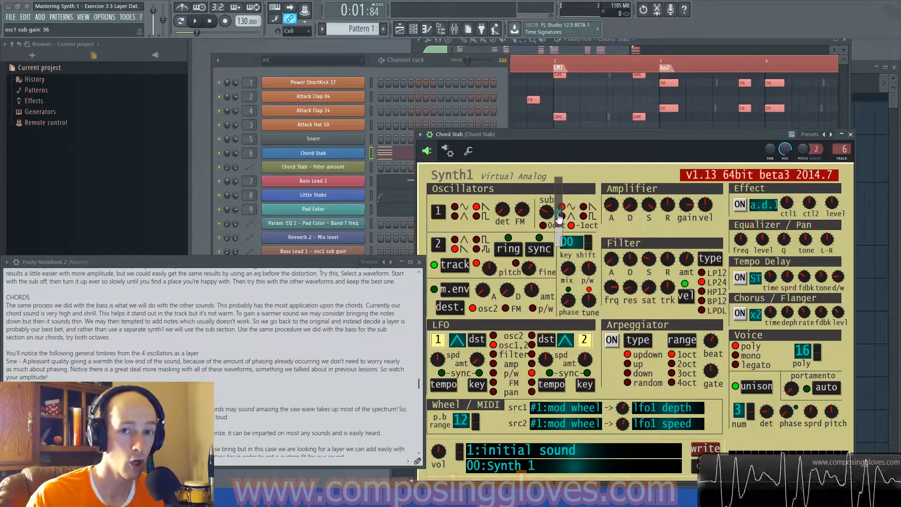
click(584, 208)
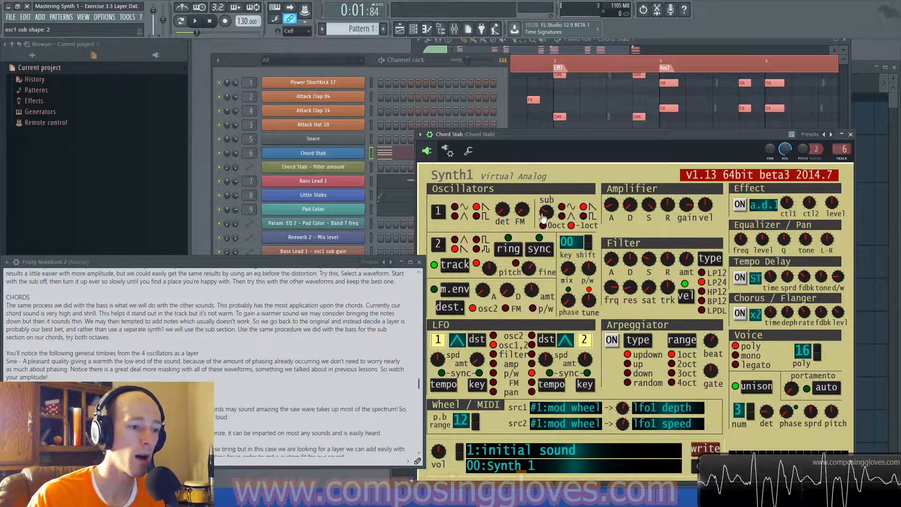
drag(546, 214, 563, 232)
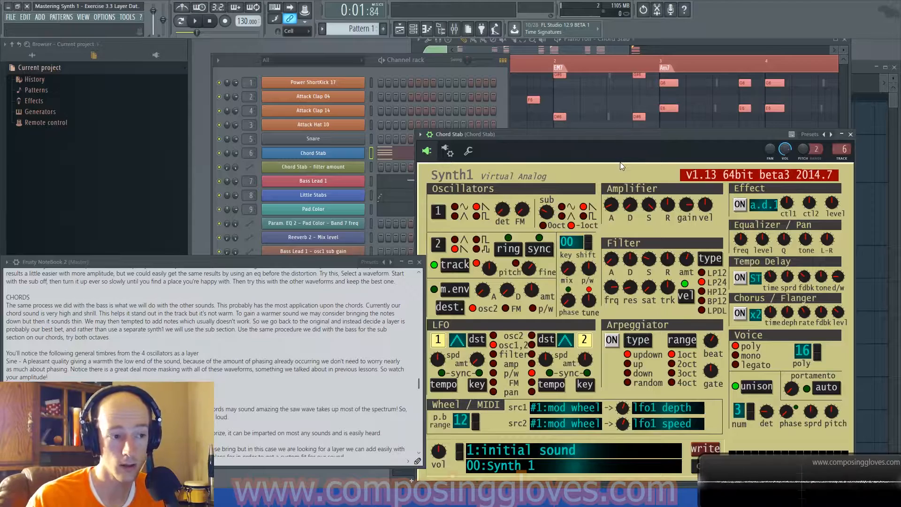
click(548, 214)
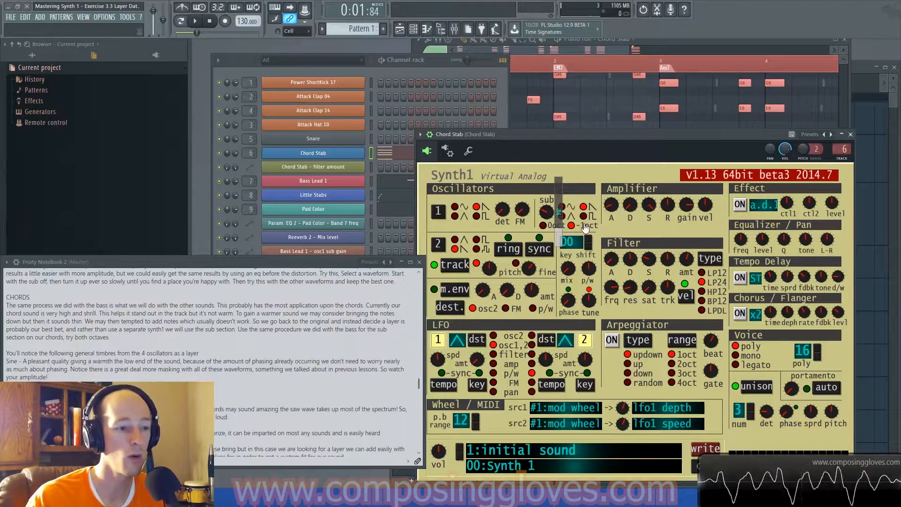
- Play the track while bringing the Chord Stab sub gain up from zero, and return the gain to 0
drag(546, 214, 563, 271)
key(space)
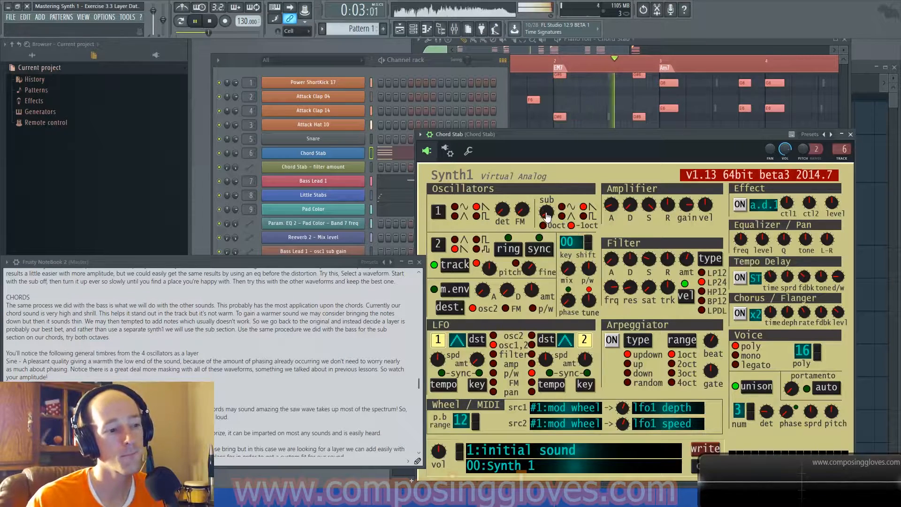
mouse_move(547, 215)
mouse_down()
mouse_move(563, 247)
mouse_move(563, 220)
mouse_up()
click(604, 154)
key(space)
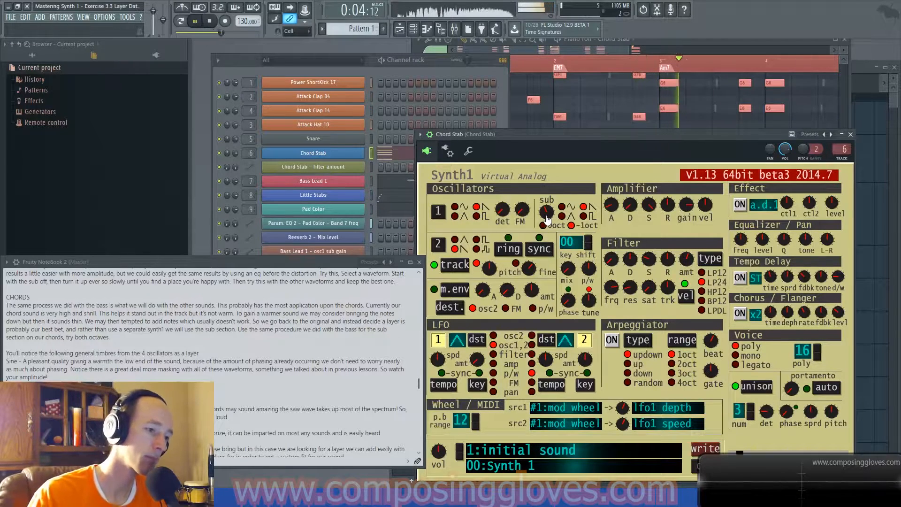
key(space)
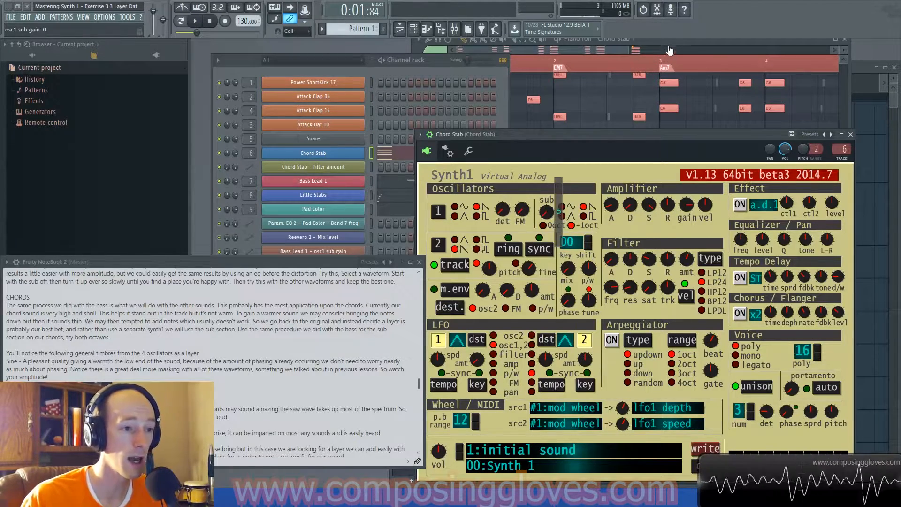
- Shift the Chord Stab notes down an octave, audition the track for comparison, and shift them back up
drag(675, 134, 280, 84)
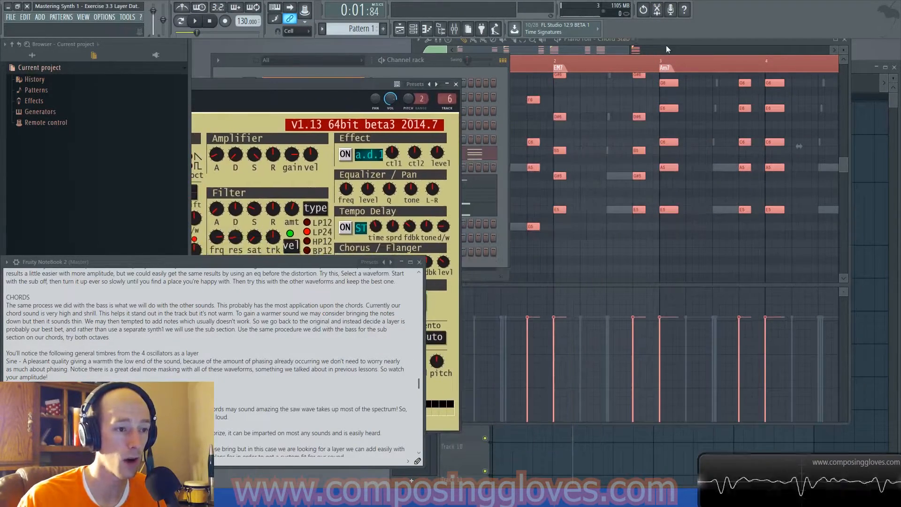
click(666, 42)
key(ctrl+Down)
key(space)
key(space)
key(ctrl+Up)
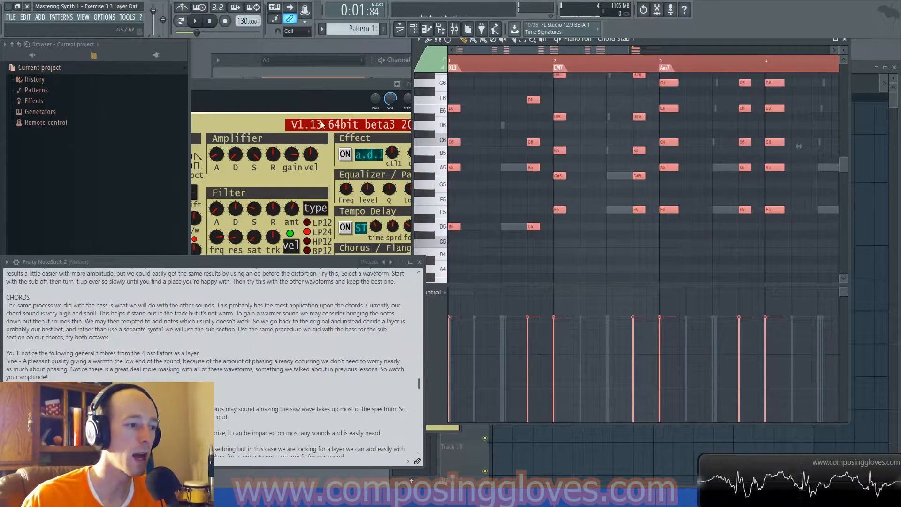
- Set the Chord Stab sub gain to about 38, audition the saw layer, and switch the sub waveform to sine
drag(320, 85, 683, 82)
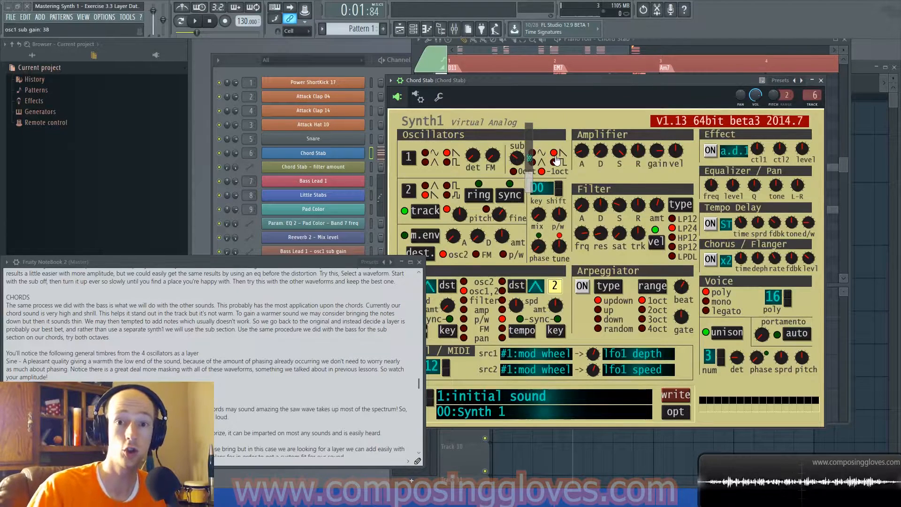
key(space)
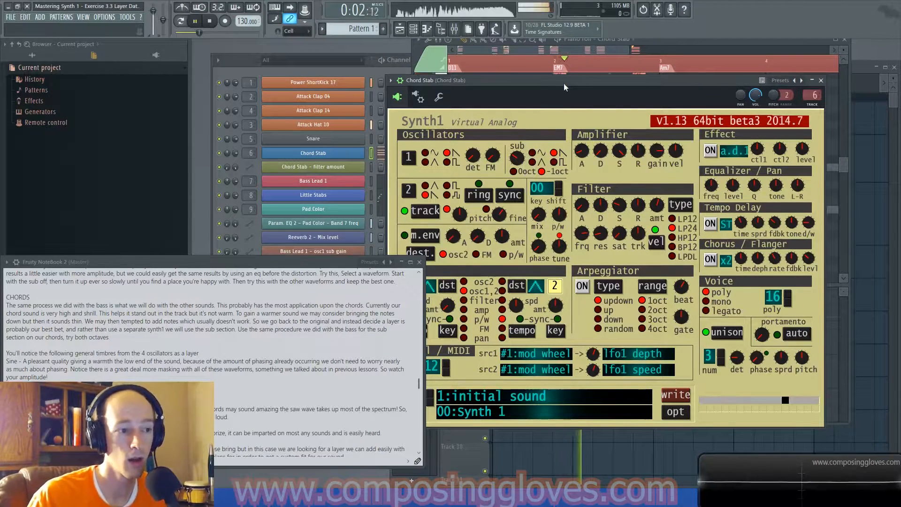
key(space)
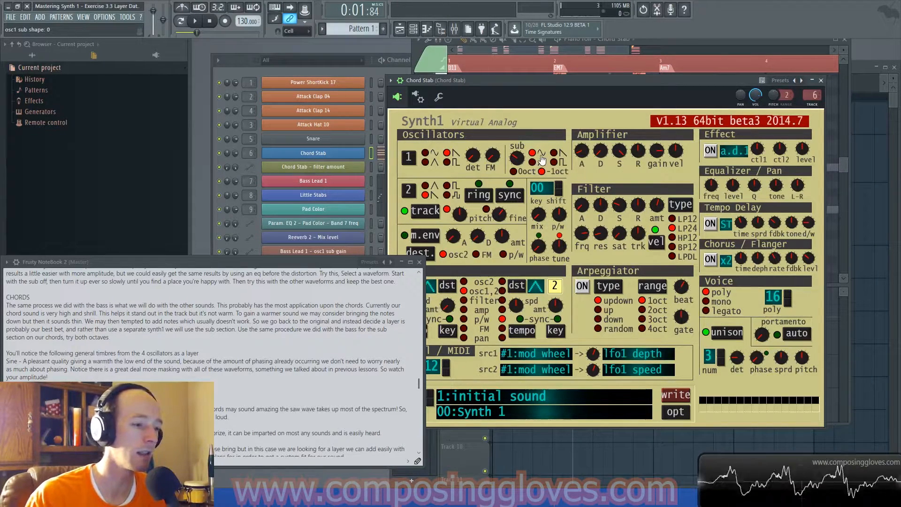
drag(240, 60, 453, 72)
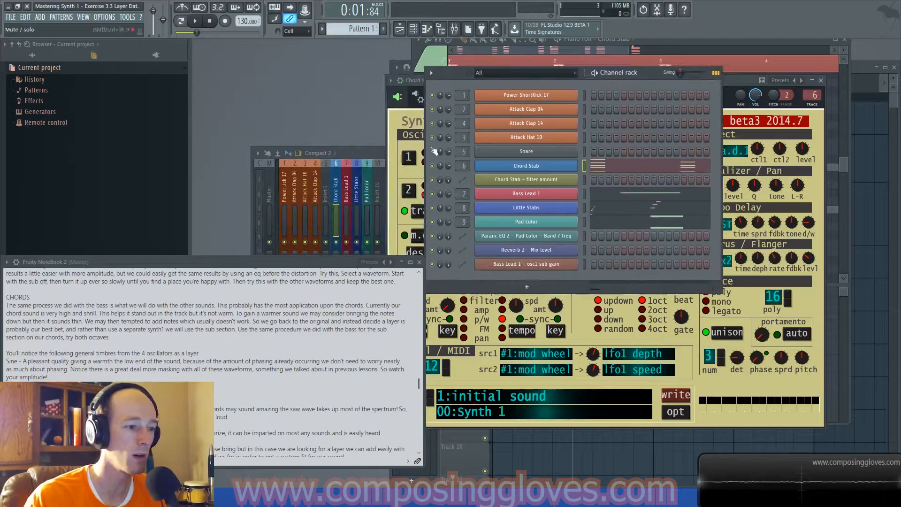
- Add a Sytrus channel and load its Default preset
click(526, 287)
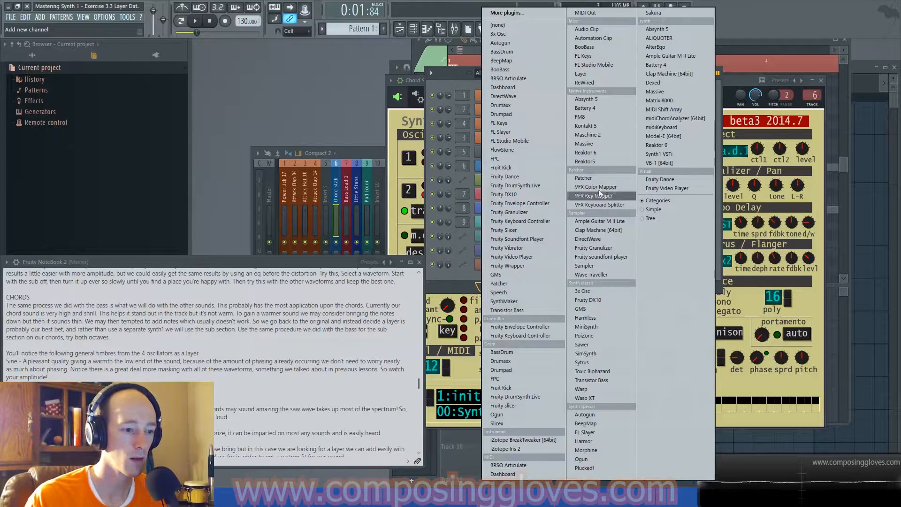
click(582, 363)
click(512, 153)
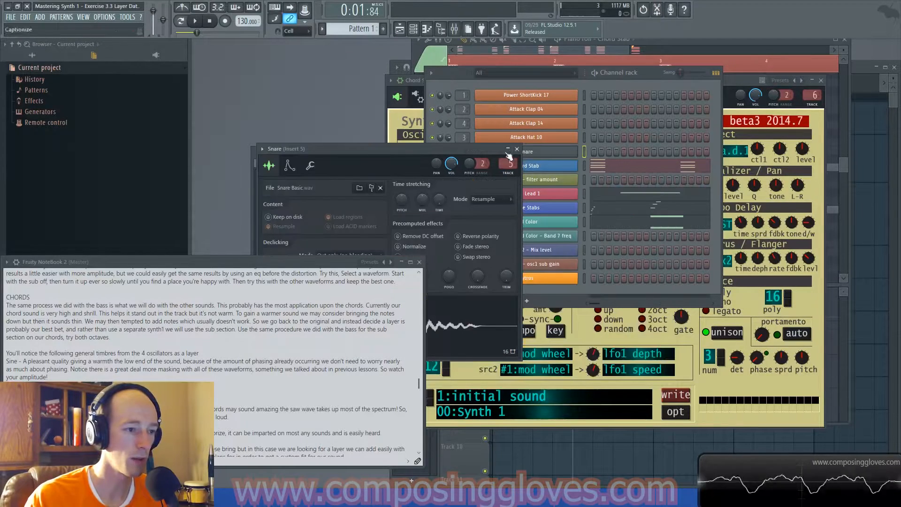
drag(514, 155, 373, 136)
click(527, 281)
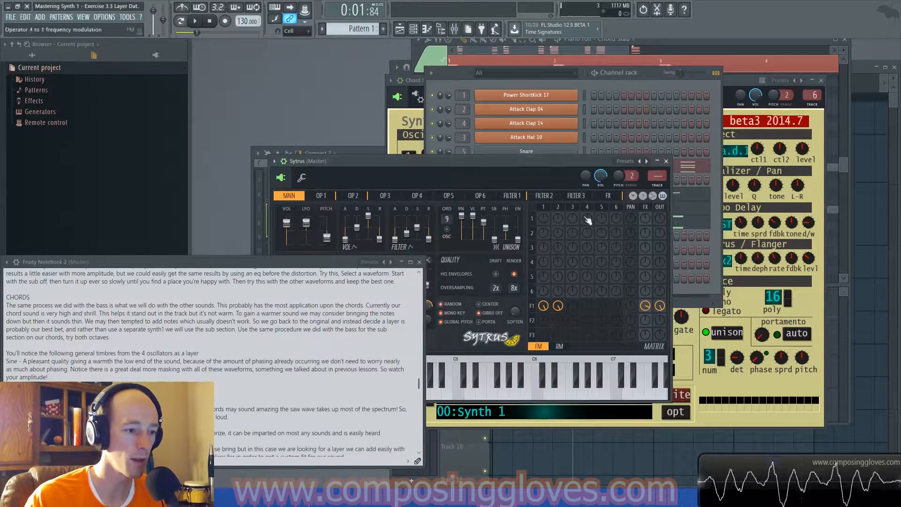
click(646, 162)
click(672, 402)
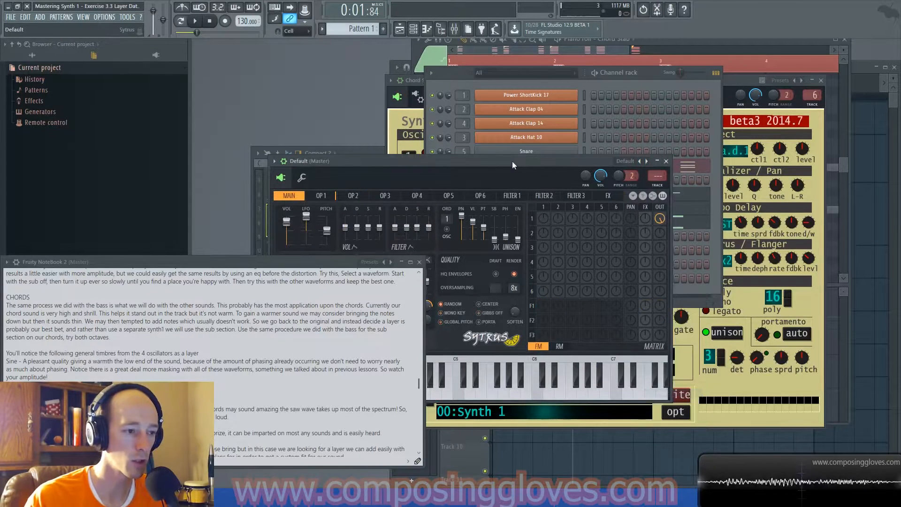
- Reposition the Sytrus window, audition a chord on the default sound, and close the window
drag(512, 161, 593, 143)
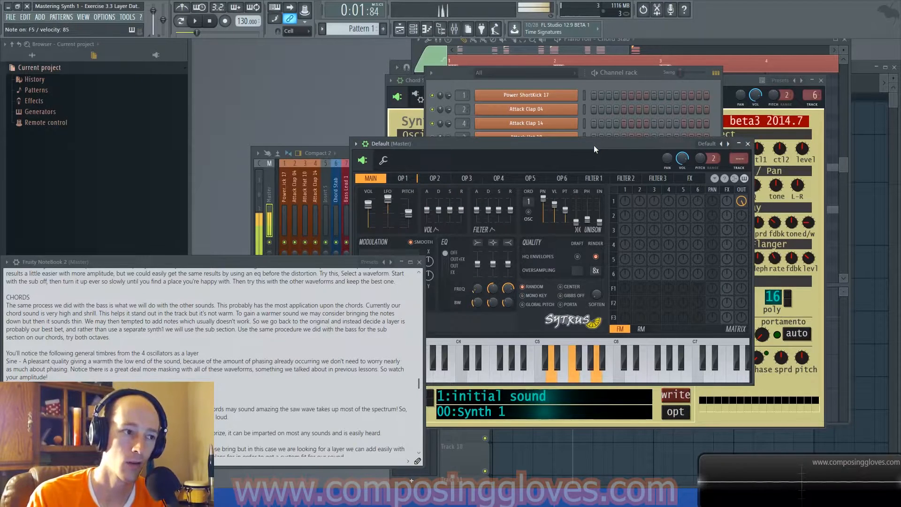
drag(570, 145, 621, 129)
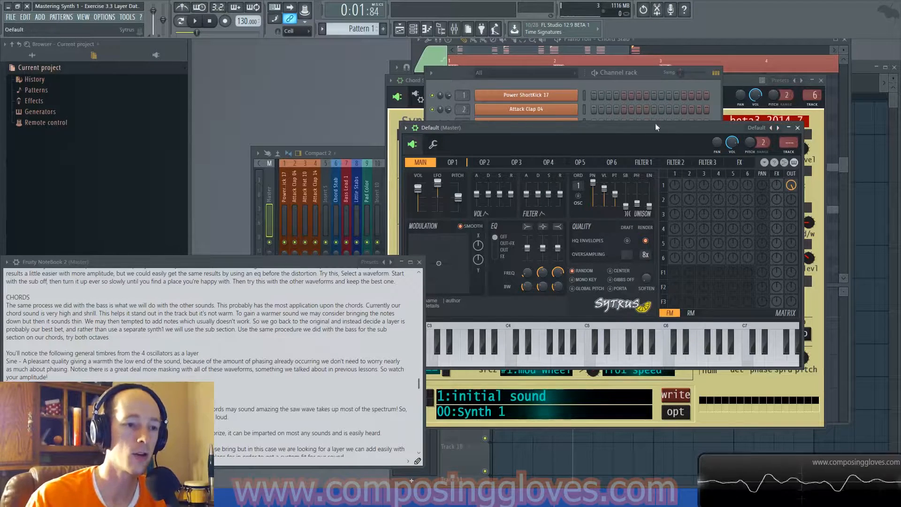
click(797, 127)
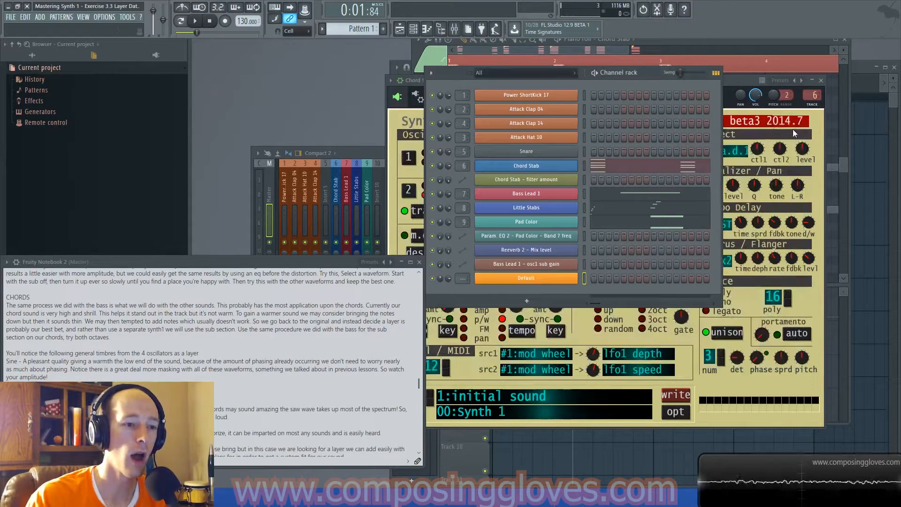
- Bring the Chord Stab synth back to the front, lower its sub gain, and audition the sine sub layer in the track
click(734, 79)
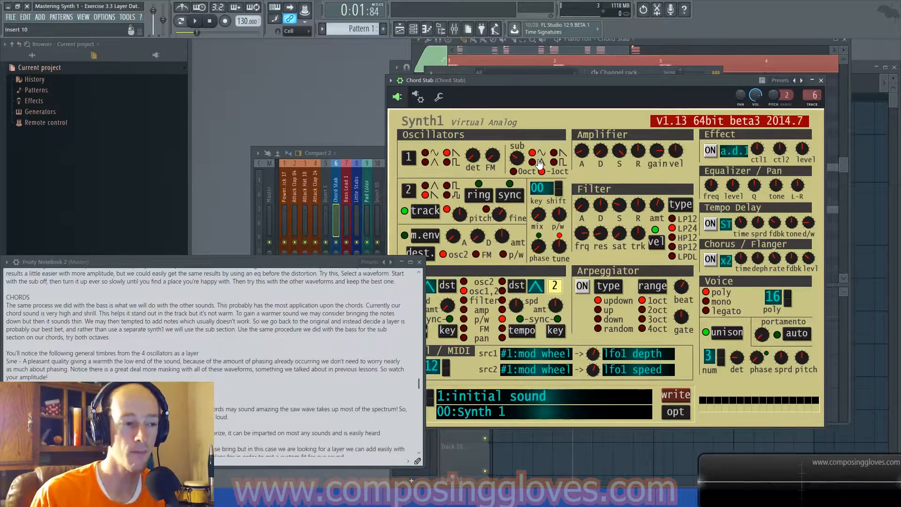
drag(569, 80, 590, 75)
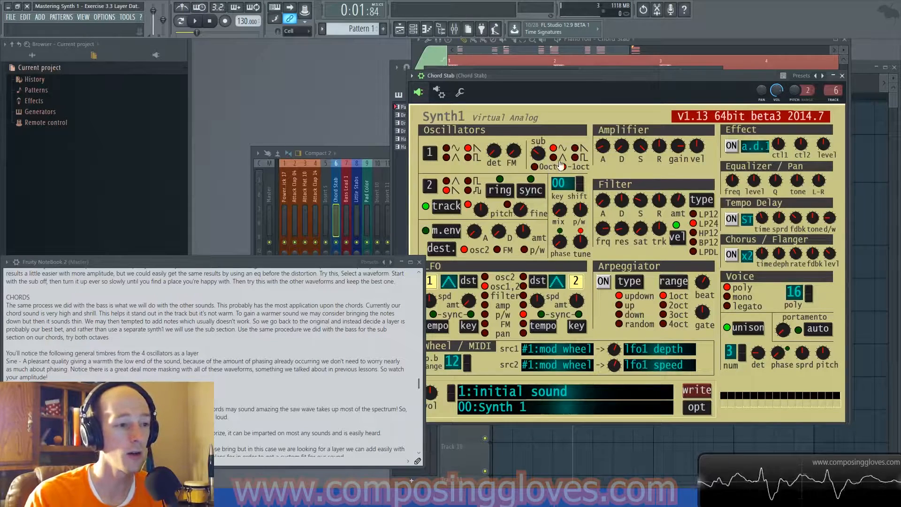
key(space)
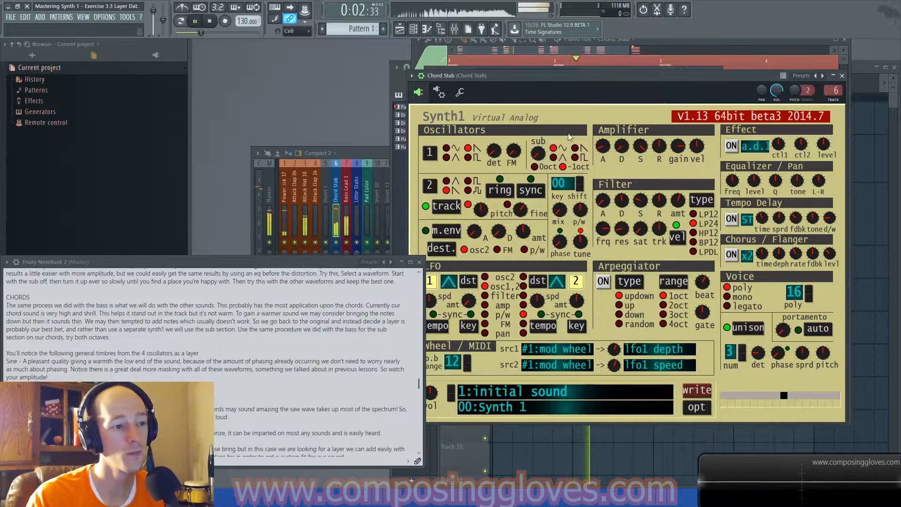
key(space)
mouse_move(539, 157)
mouse_down()
mouse_move(551, 186)
mouse_move(550, 171)
mouse_up()
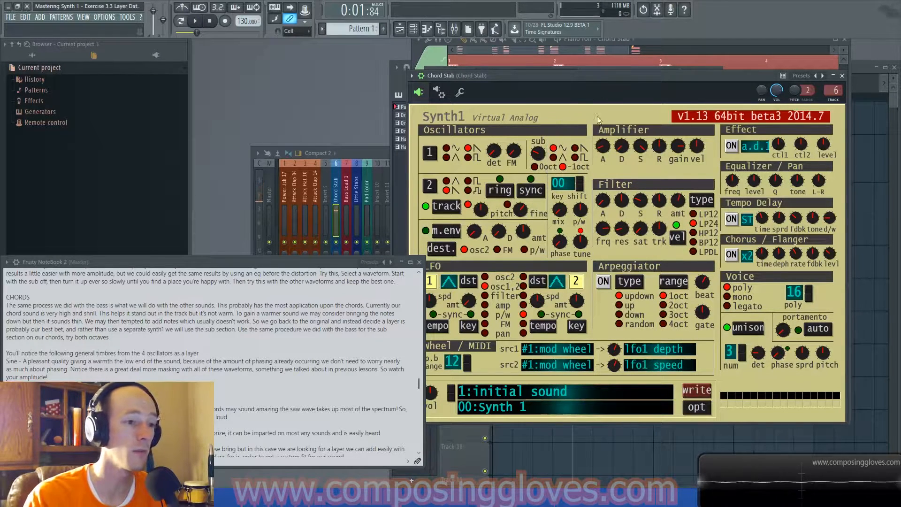
key(space)
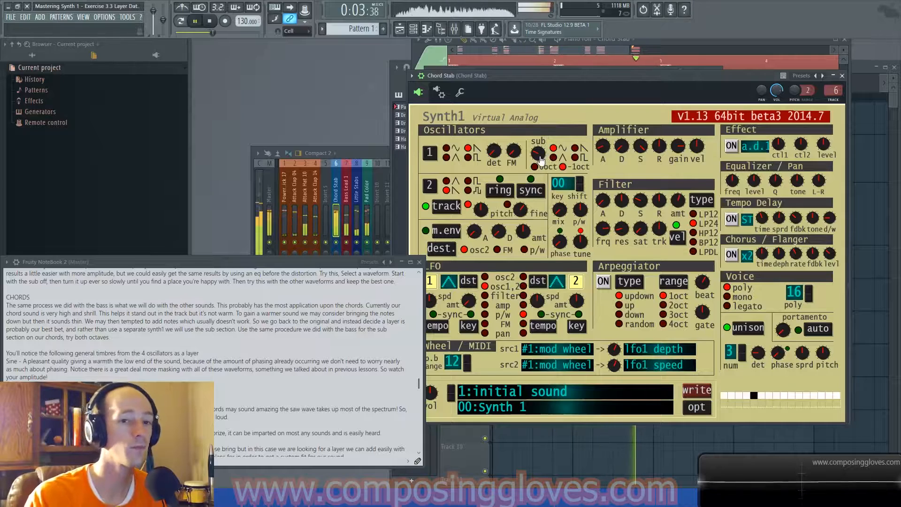
key(space)
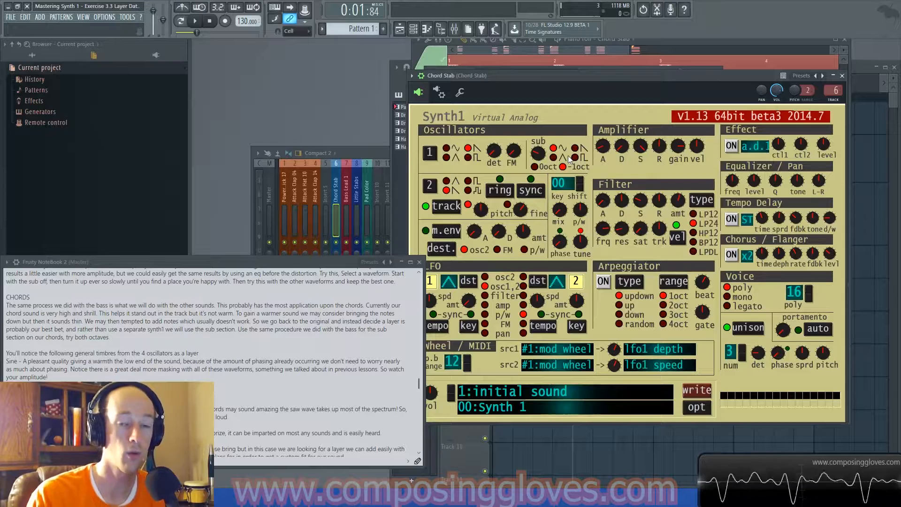
- Reduce the Chord Stab sub gain to about 19 and audition the sine layer again
drag(537, 151, 553, 182)
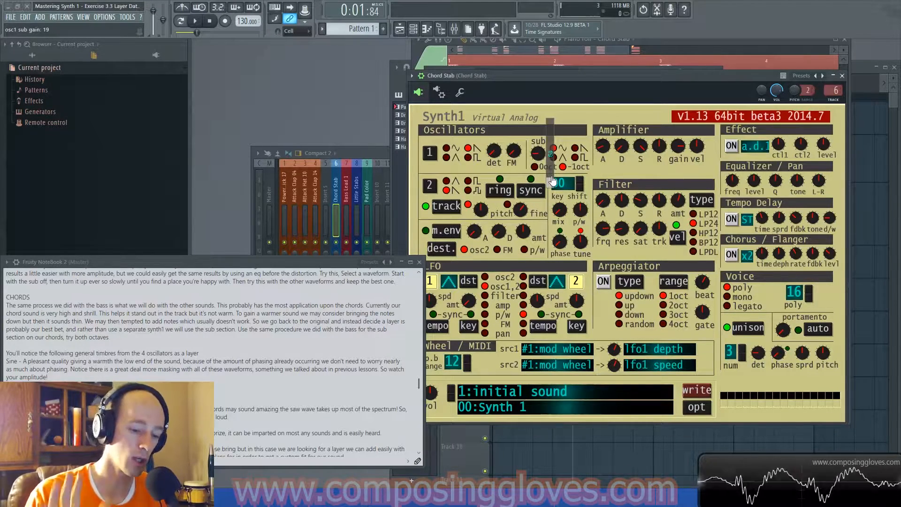
drag(553, 181, 553, 188)
key(space)
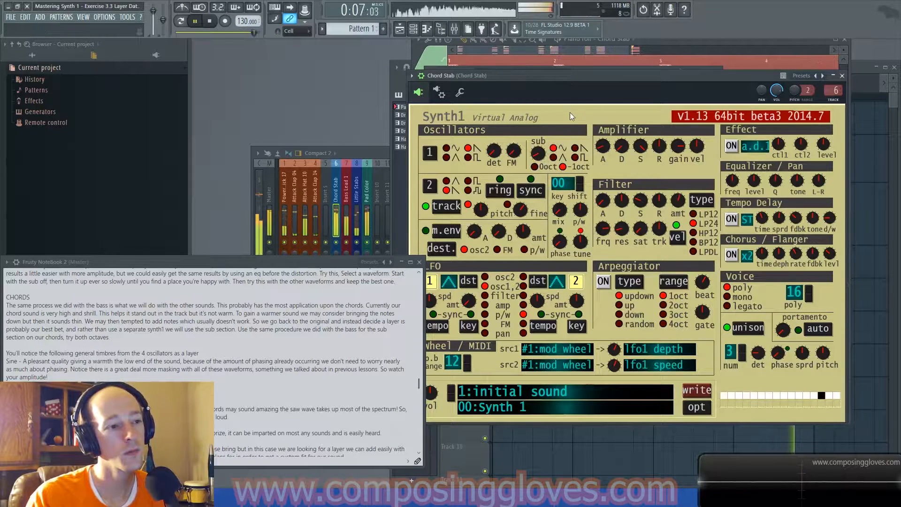
key(space)
- Switch the Chord Stab sub waveform to triangle, reset the sub gain to 0, and audition the track
click(554, 157)
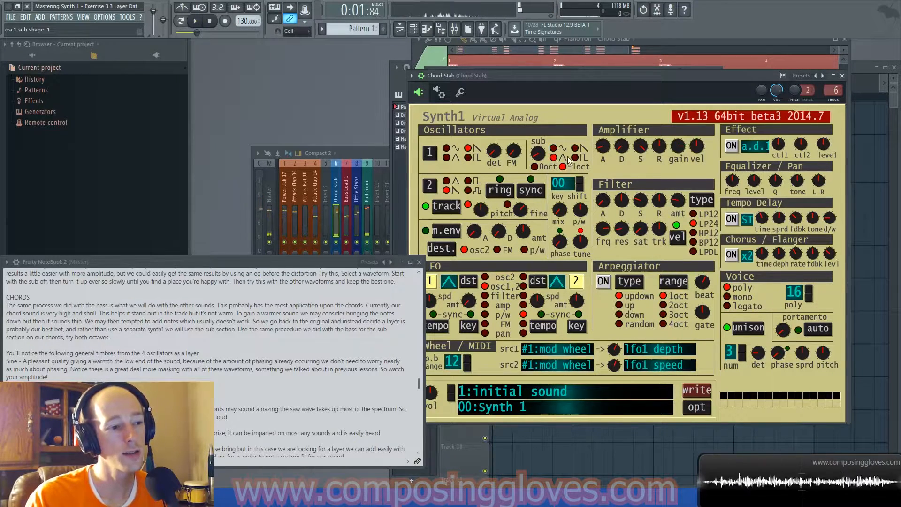
drag(539, 157, 566, 210)
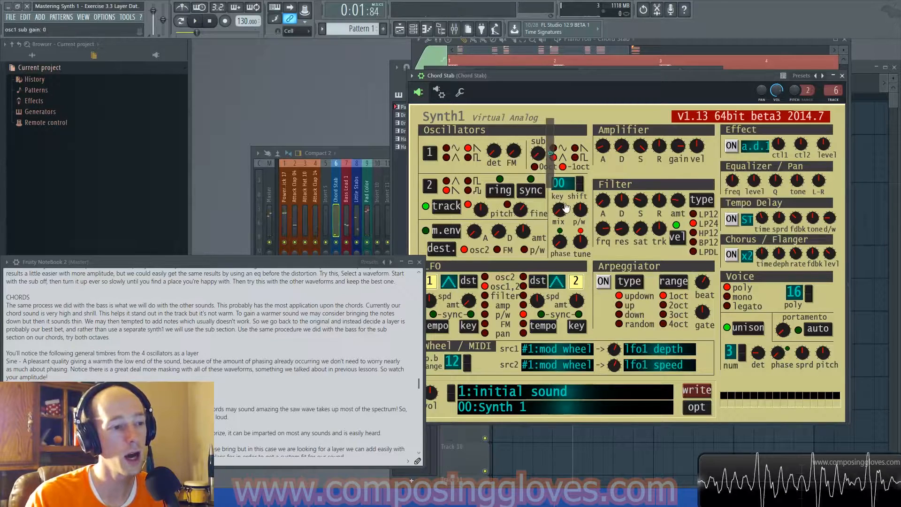
key(space)
key(space)
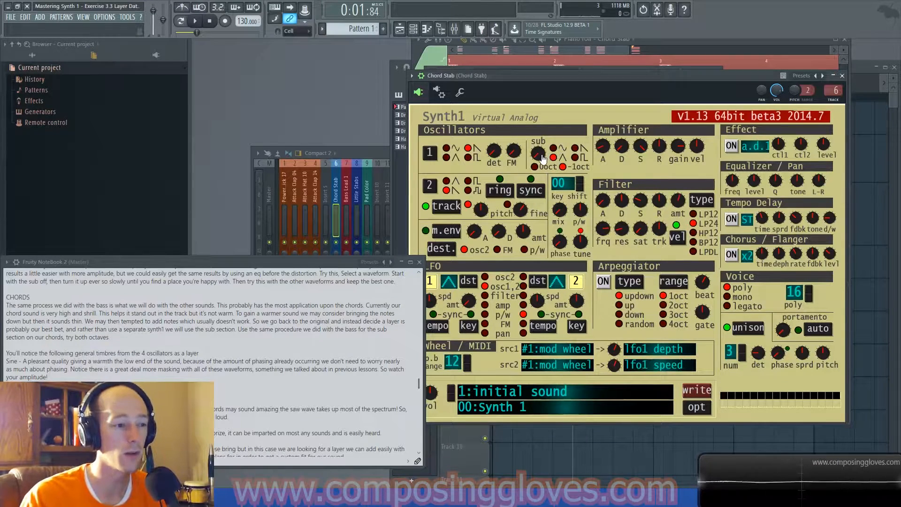
- Play the track while raising the triangle sub gain to about 16
key(space)
mouse_move(540, 158)
mouse_down()
mouse_move(552, 181)
mouse_move(538, 149)
mouse_up()
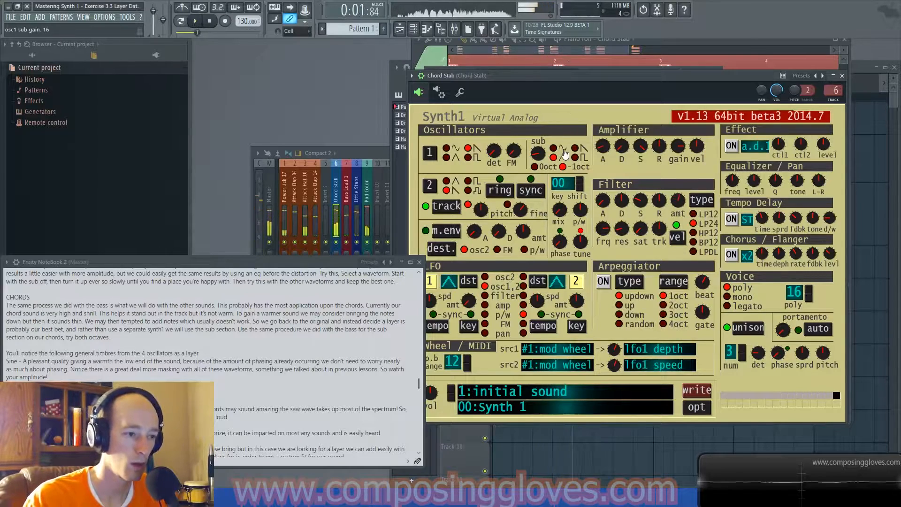
key(space)
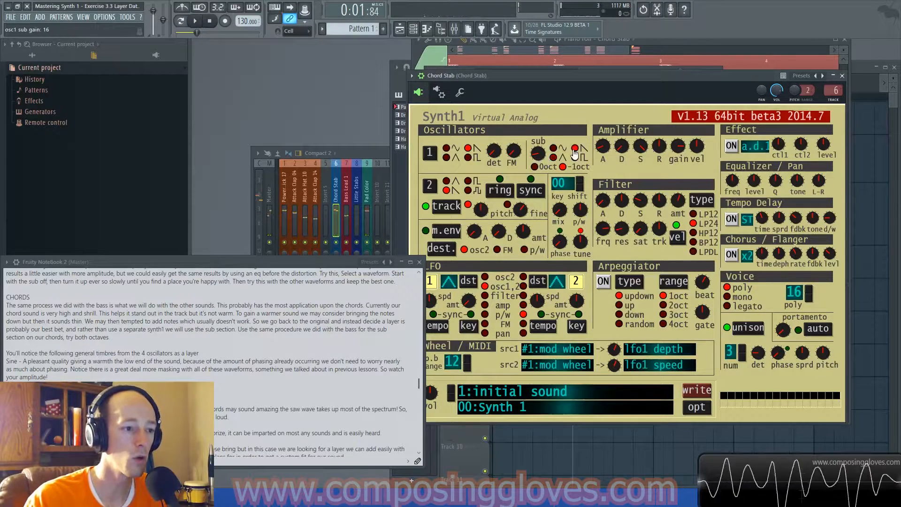
- Select the saw sub waveform and play the track while setting the sub gain to about 30
click(576, 149)
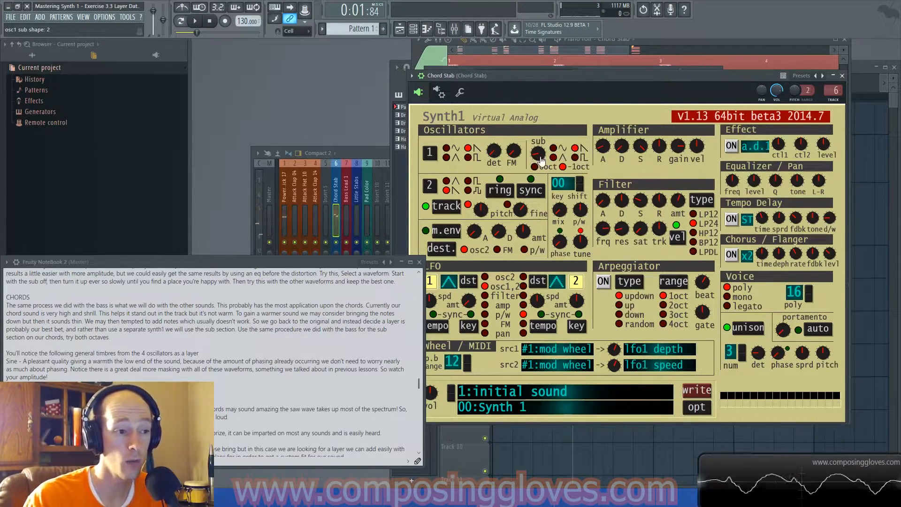
click(575, 157)
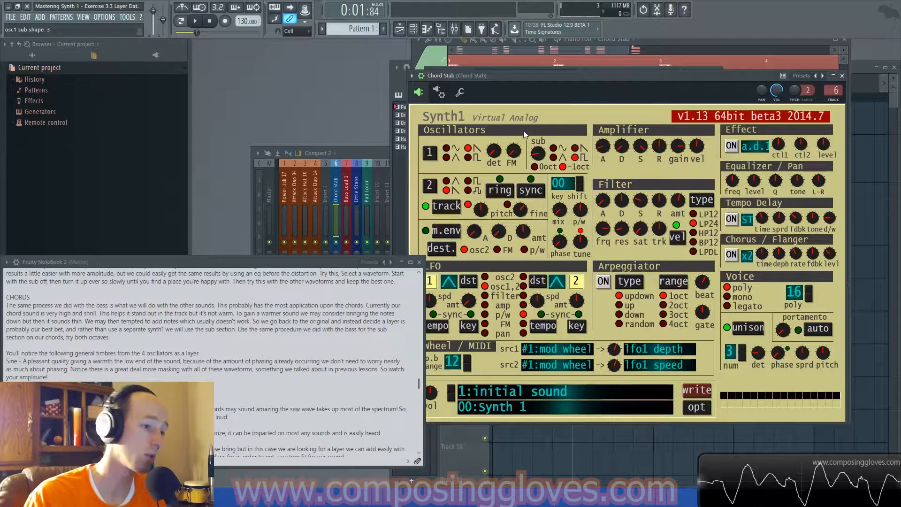
key(space)
drag(538, 154, 553, 175)
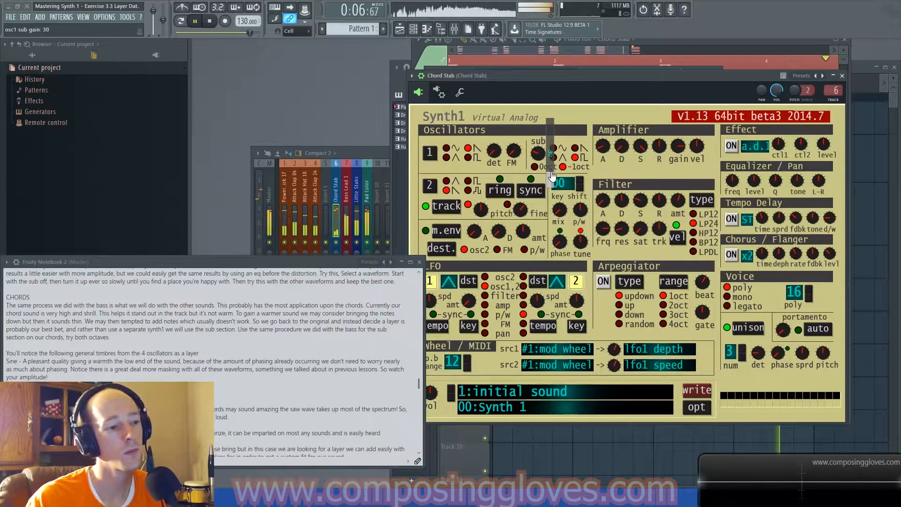
key(space)
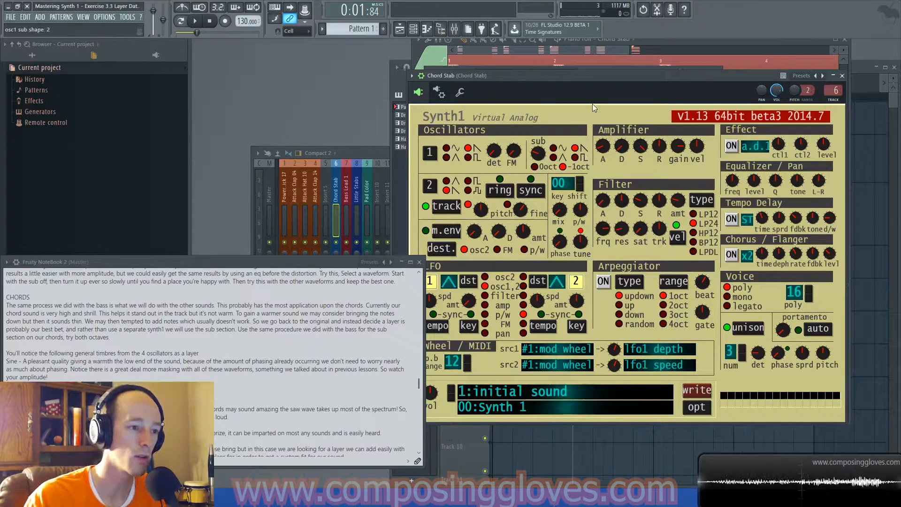
- Play the track while comparing the saw and square sub waveforms, and leave square selected
key(space)
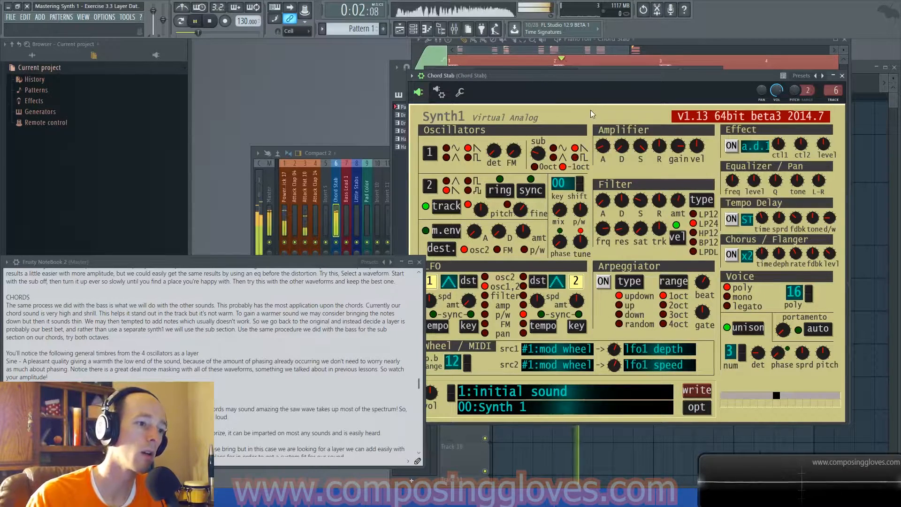
click(580, 160)
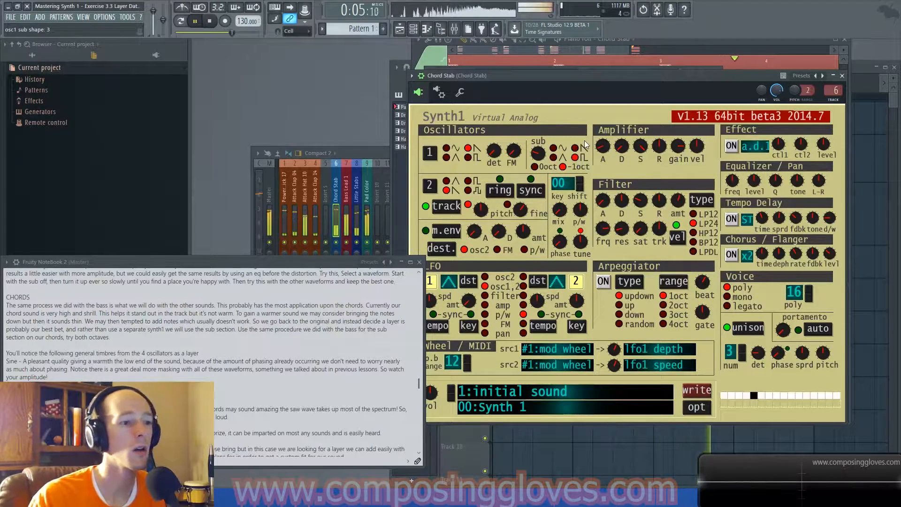
key(space)
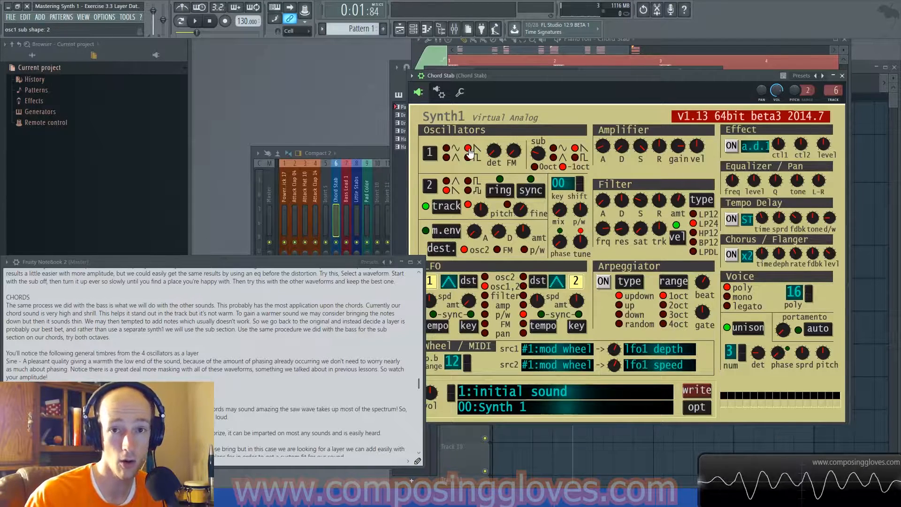
click(576, 158)
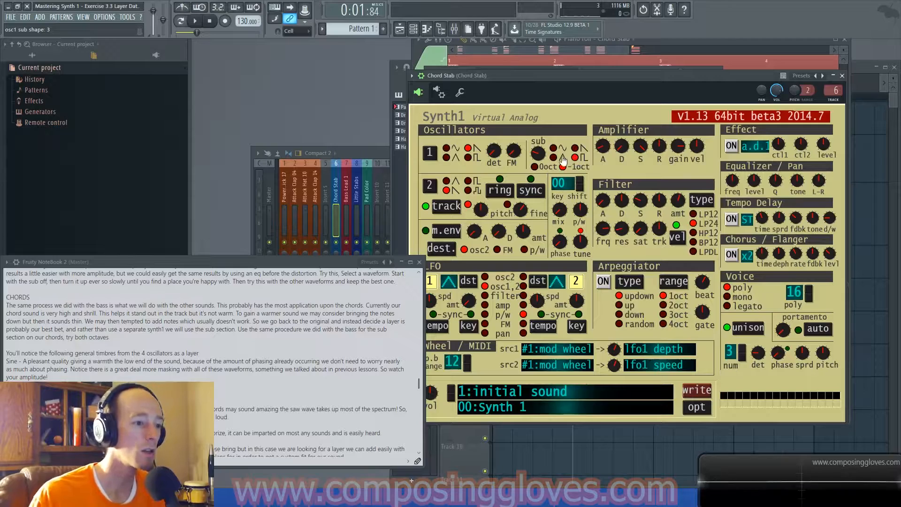
- Move the Chord Stab synth out of the way, examine the chord notes in the Chord Stab piano roll, and return to the synth
drag(589, 81, 602, 50)
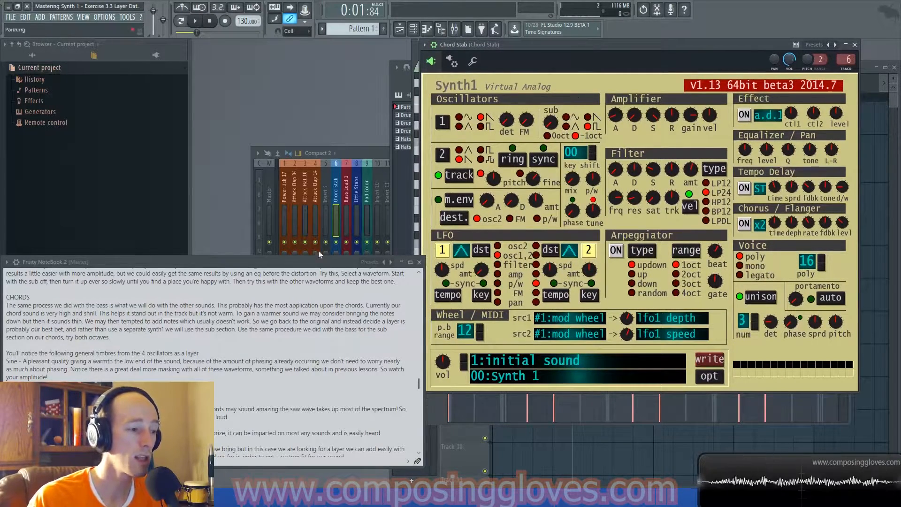
key(F6)
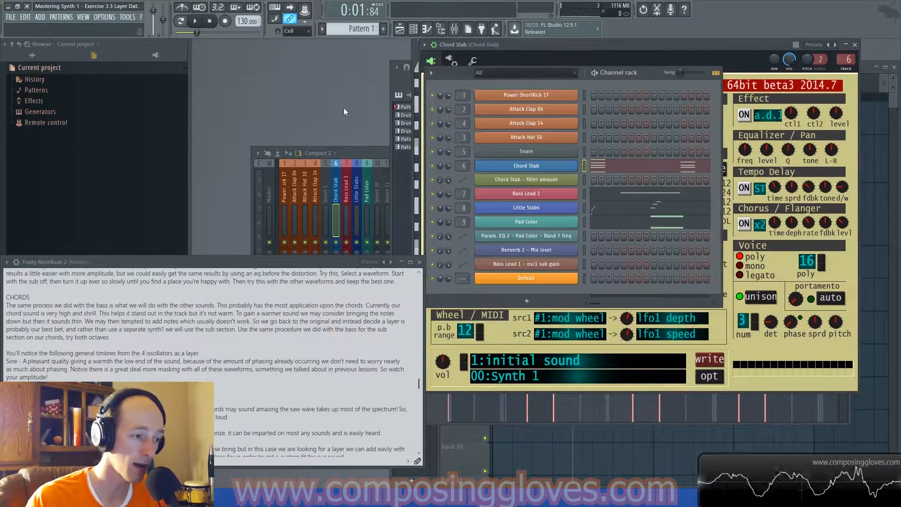
click(640, 169)
scroll(534, 181, up, 1)
scroll(534, 181, down, 2)
scroll(513, 162, down, 3)
drag(443, 86, 443, 254)
scroll(551, 213, up, 3)
drag(442, 109, 443, 281)
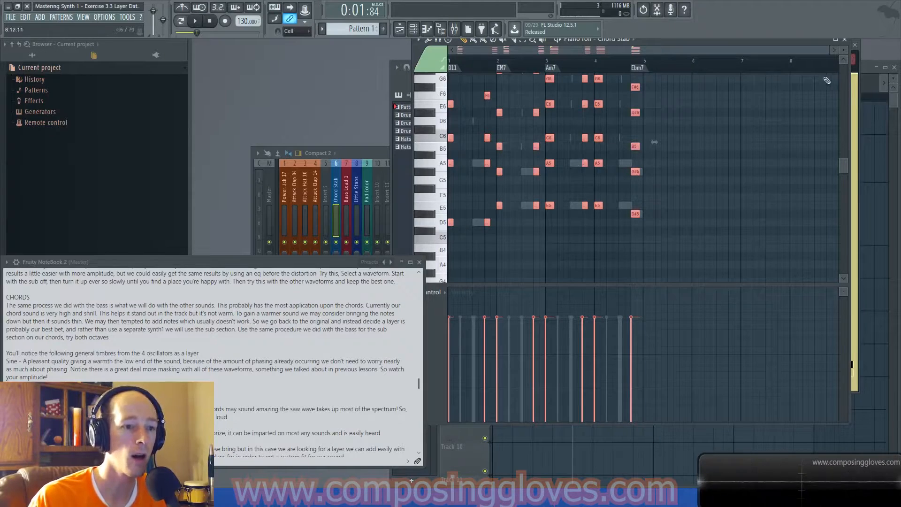
click(855, 102)
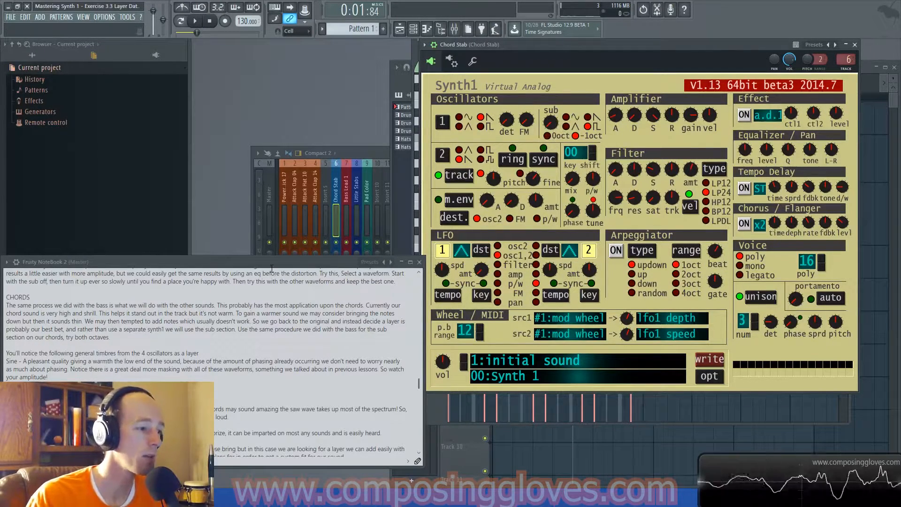
- Move the lesson notebook higher and read on from the CHORDS section through the waveform descriptions to the LENGTH section
drag(268, 262, 283, 133)
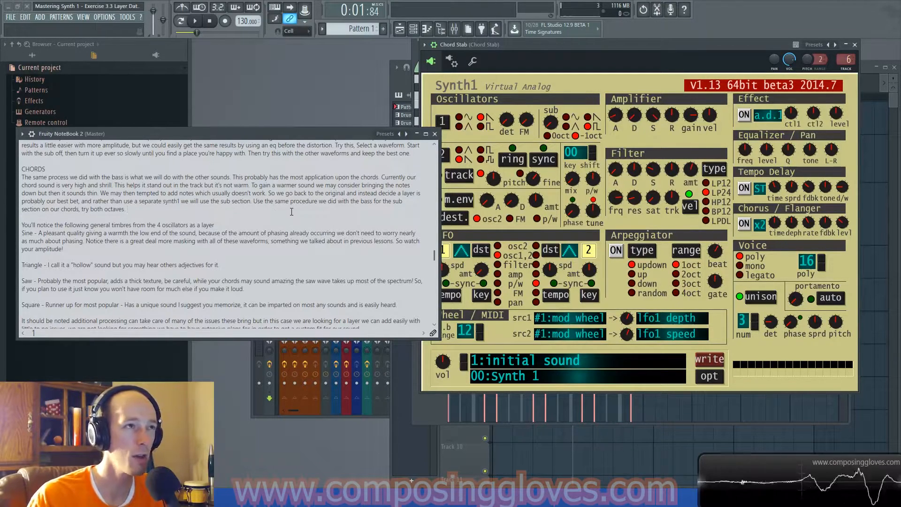
scroll(291, 212, down, 1)
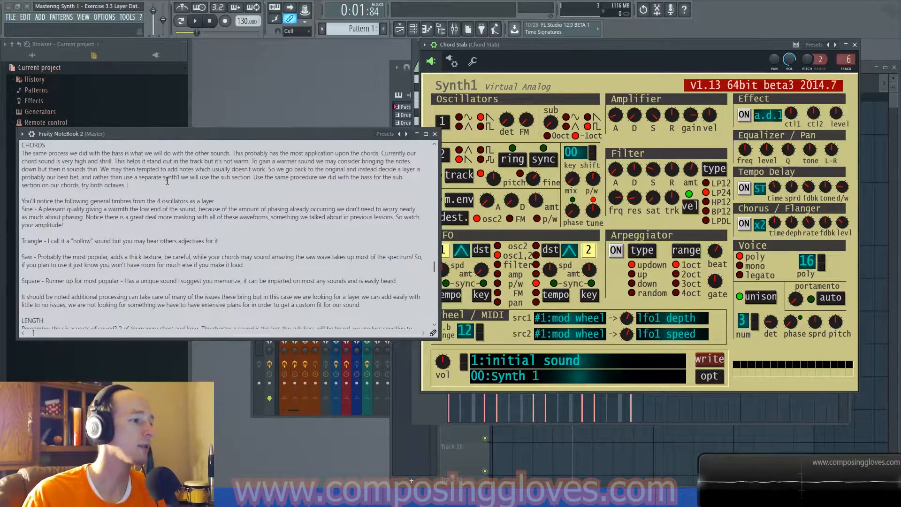
scroll(169, 211, down, 2)
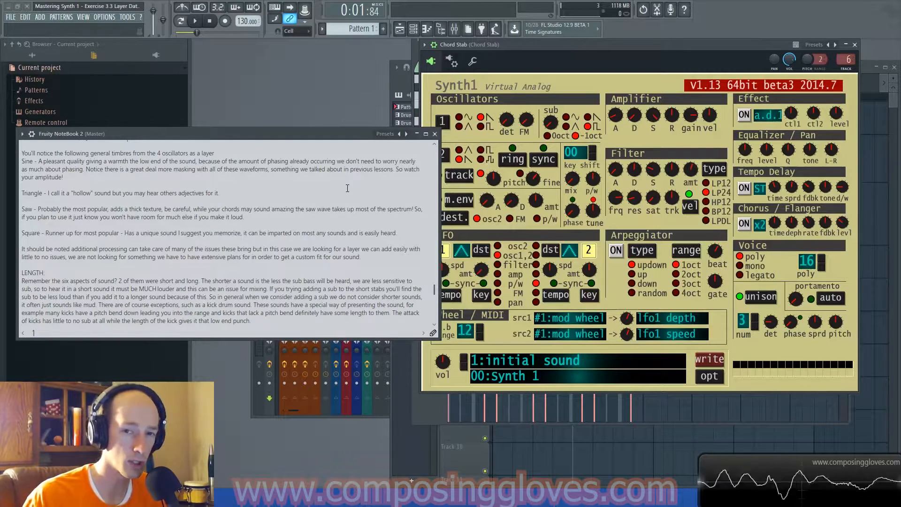
- Read the notebook's LENGTH section through to the Conclusions, and place the notebook lower beside the channel rack
scroll(259, 193, down, 3)
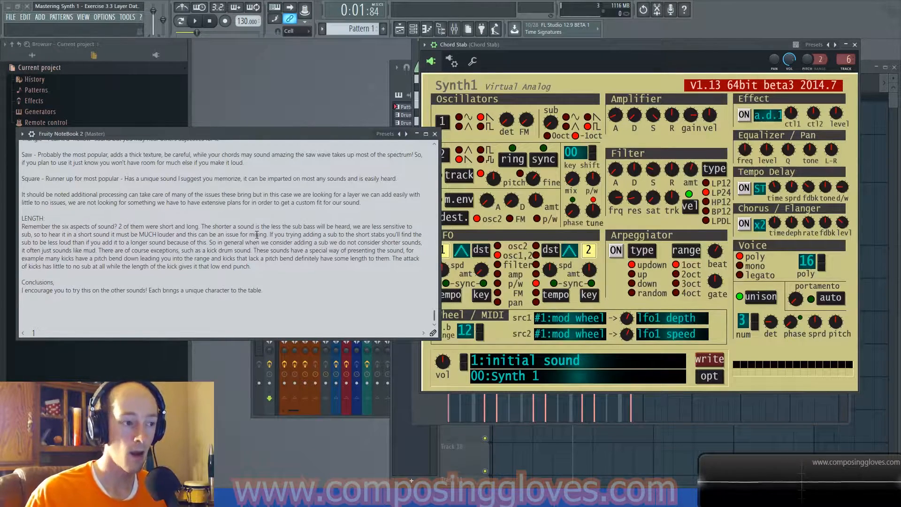
key(F6)
drag(321, 139, 307, 204)
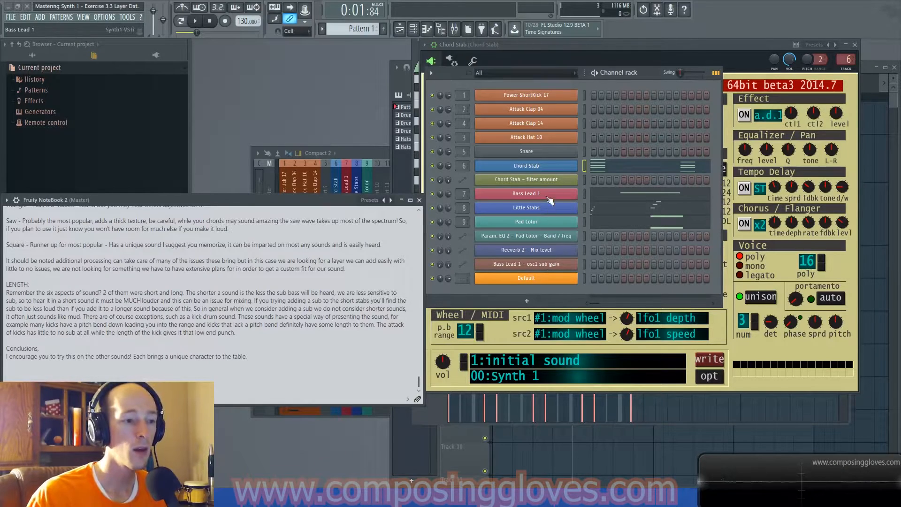
- Play the track with the playlist shown, and examine the Attack Hat 10 sample in its channel settings
key(F5)
key(space)
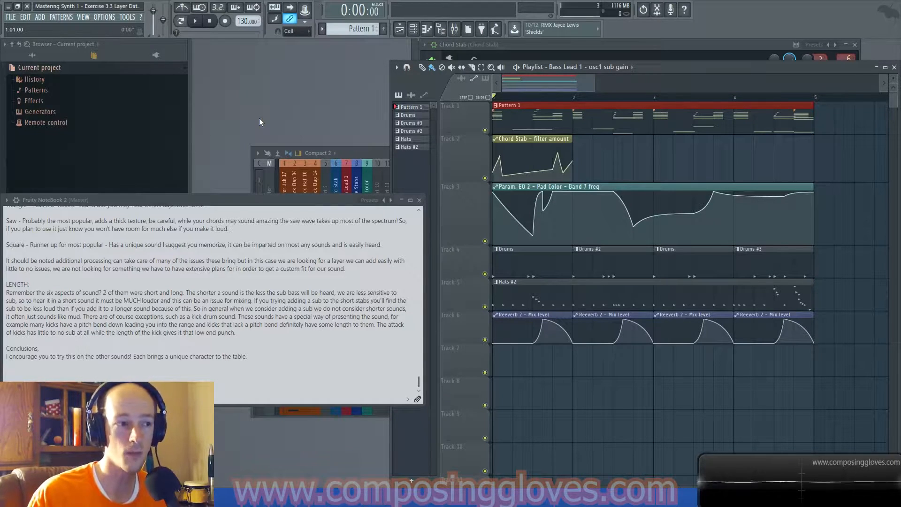
key(F6)
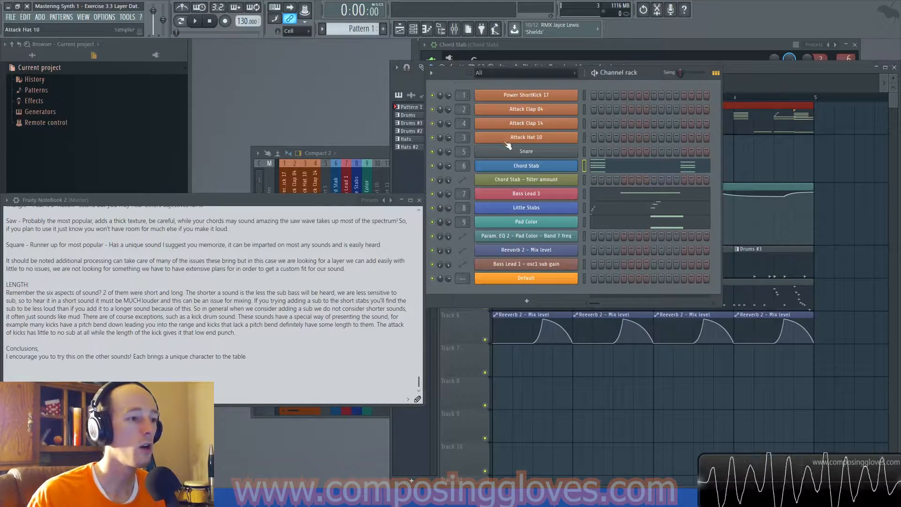
click(538, 137)
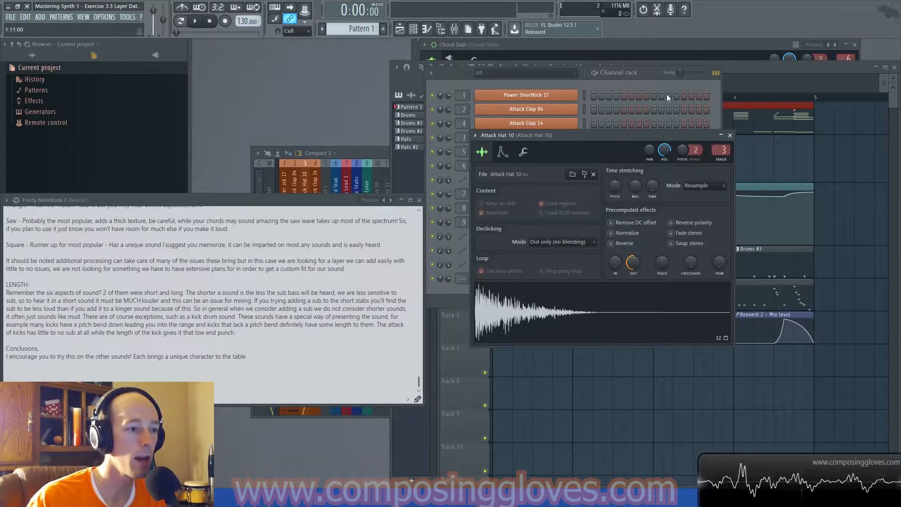
click(730, 135)
- Open the Power ShortKick 17 sample, audition it from its waveform and close its channel settings
click(560, 103)
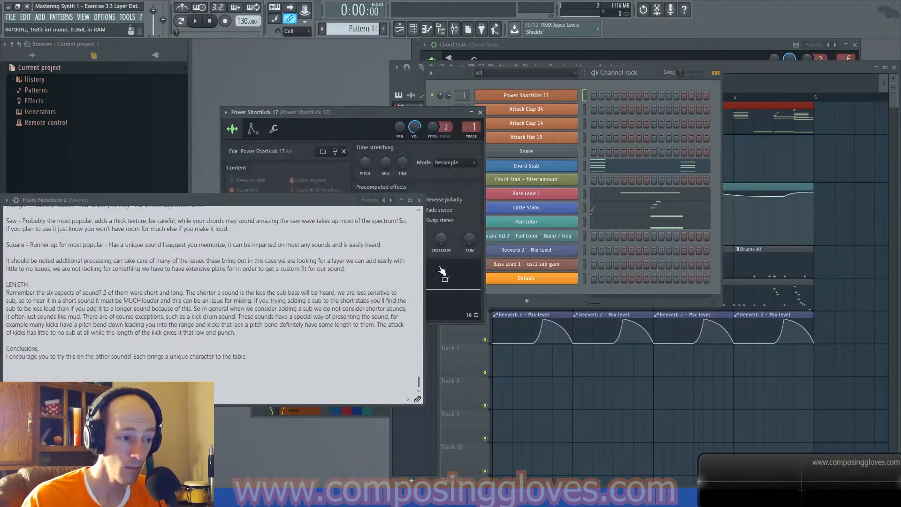
drag(372, 110, 663, 116)
click(657, 298)
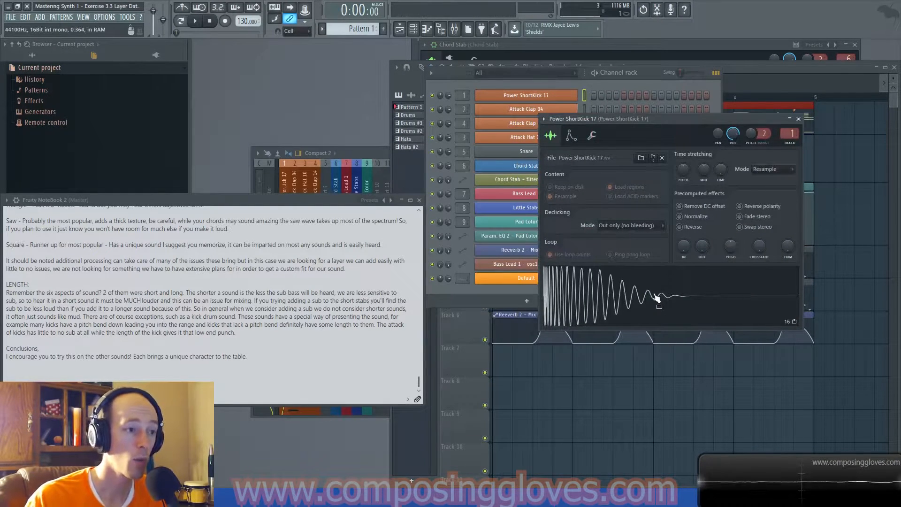
click(658, 298)
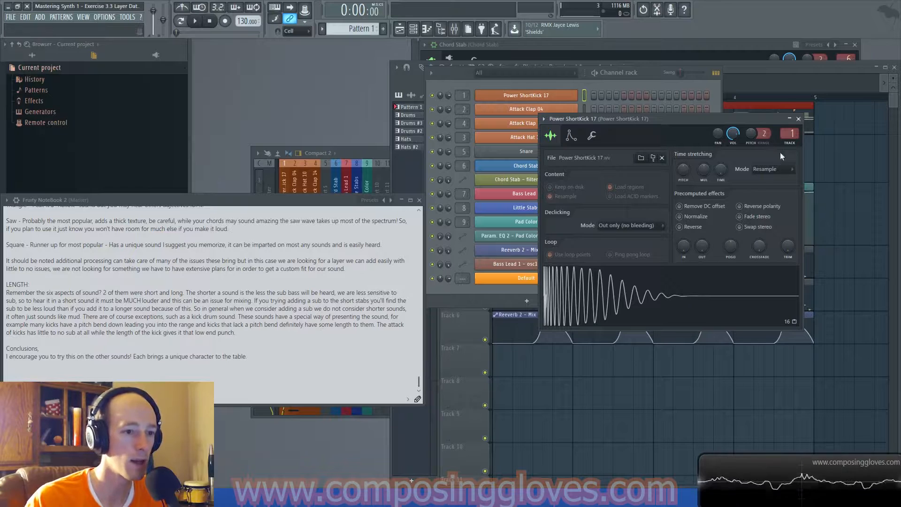
click(799, 119)
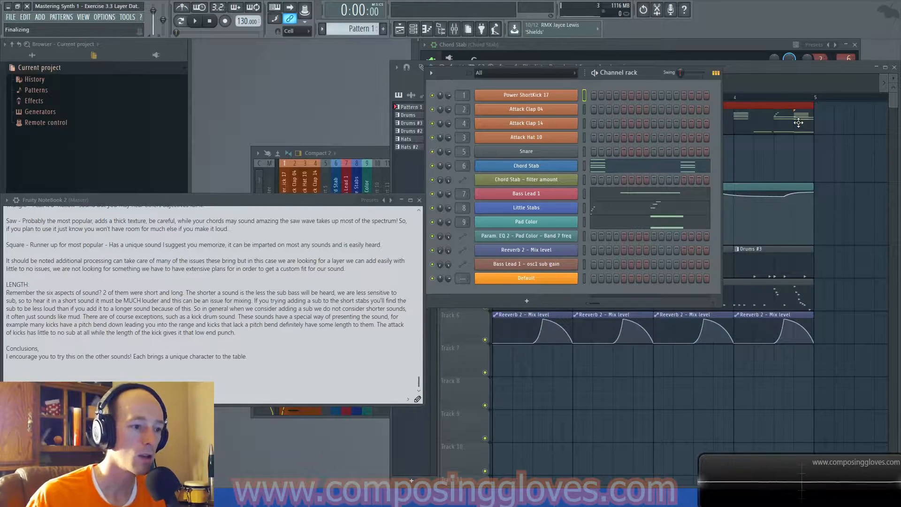
- Open the Little Stabs synth, solo the Little Stabs channel for playback and move the synth clear of the channel rack
click(569, 208)
drag(568, 120, 900, 109)
click(433, 208)
right_click(436, 210)
click(449, 212)
key(space)
drag(821, 95, 572, 76)
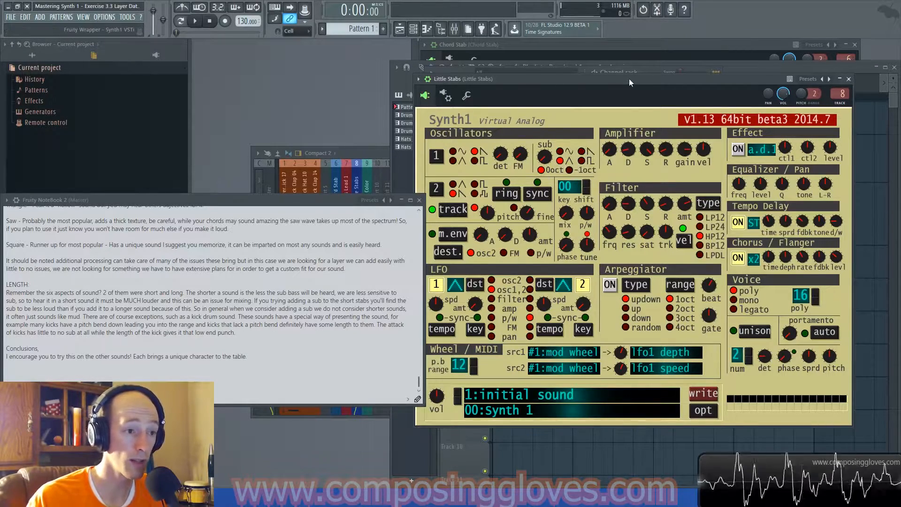
drag(629, 83, 850, 131)
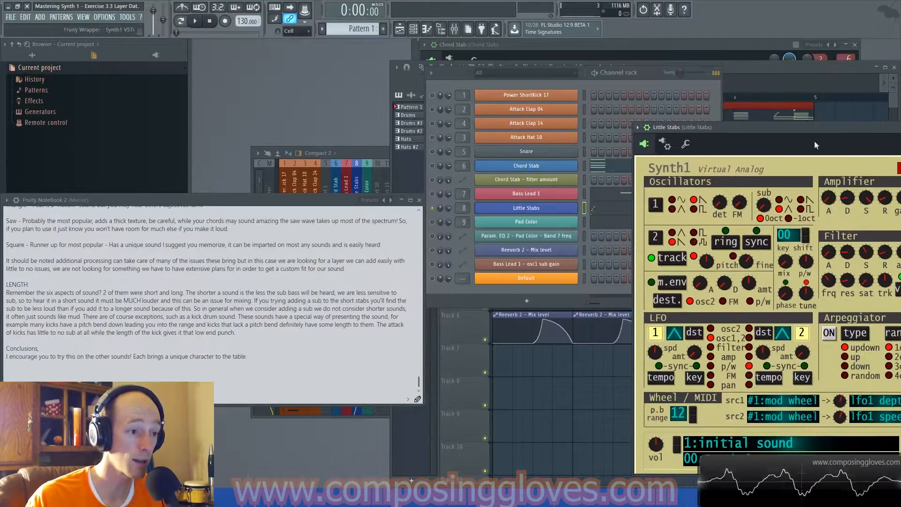
- Open the Little Stabs piano roll and play the soloed stabs repeatedly to examine their short notes
click(607, 215)
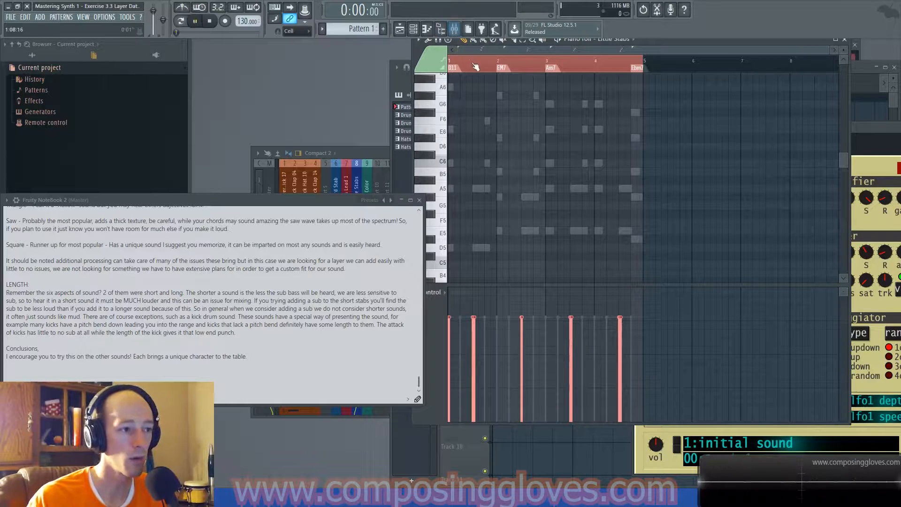
key(space)
key(space)
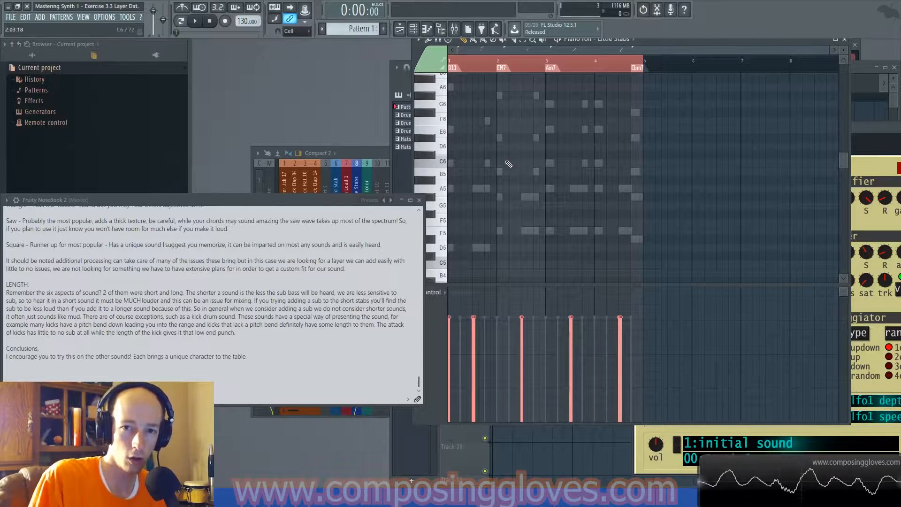
key(space)
key(space)
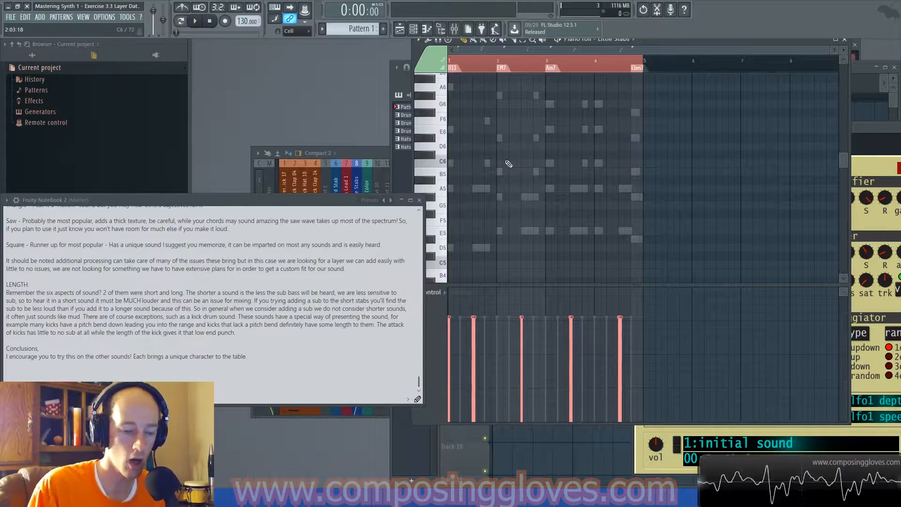
key(space)
key(space)
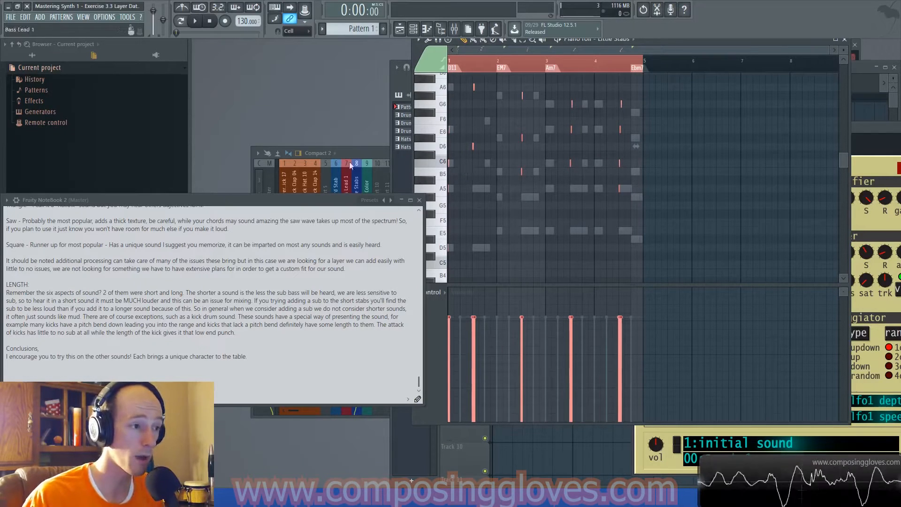
- Reopen the Power ShortKick 17 sample and audition it while trying out its fade-in and fade-out amounts
key(F6)
click(526, 95)
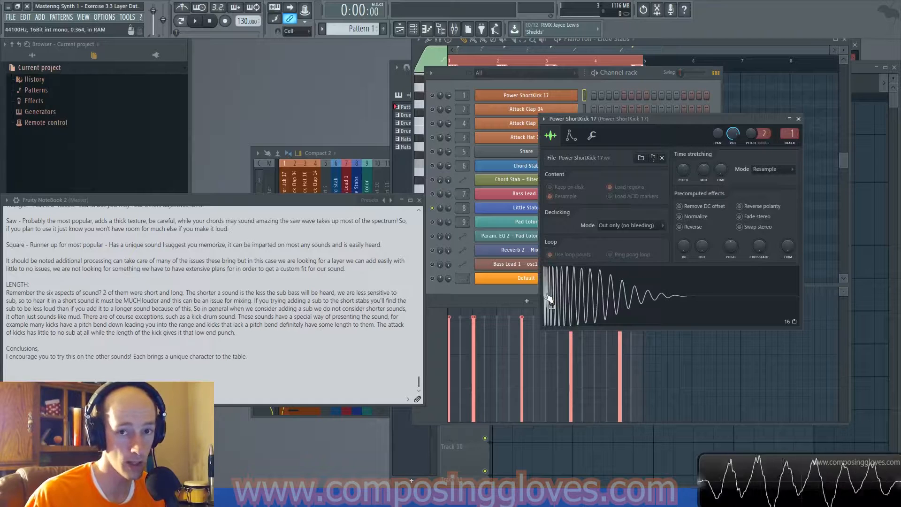
drag(683, 247, 703, 200)
click(666, 312)
click(678, 299)
drag(703, 248, 703, 292)
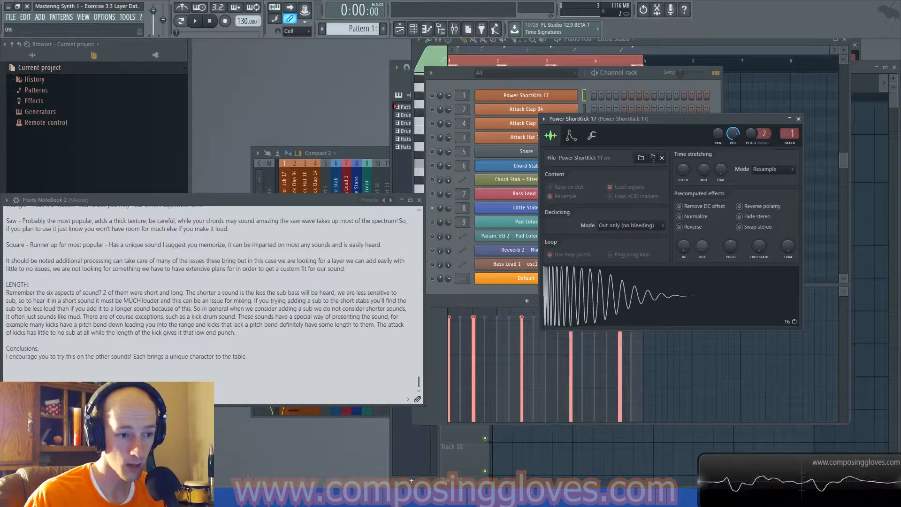
click(679, 305)
click(679, 305)
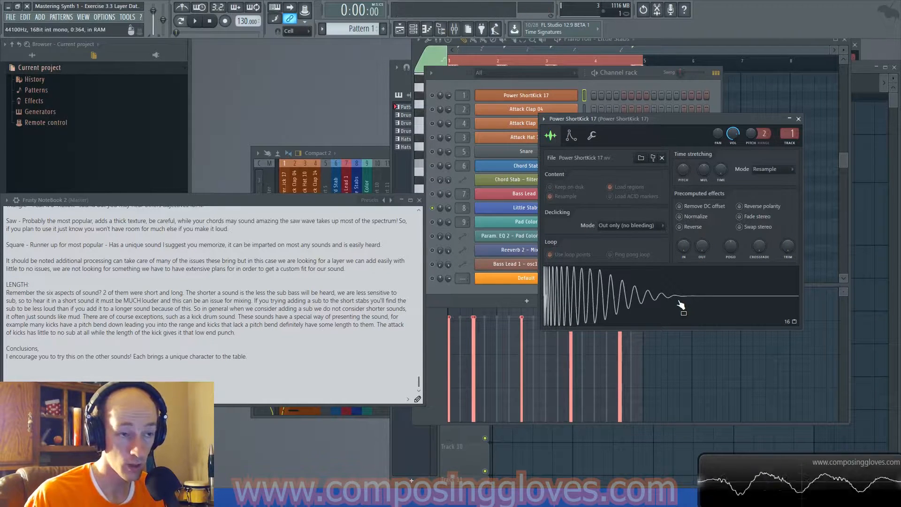
click(679, 303)
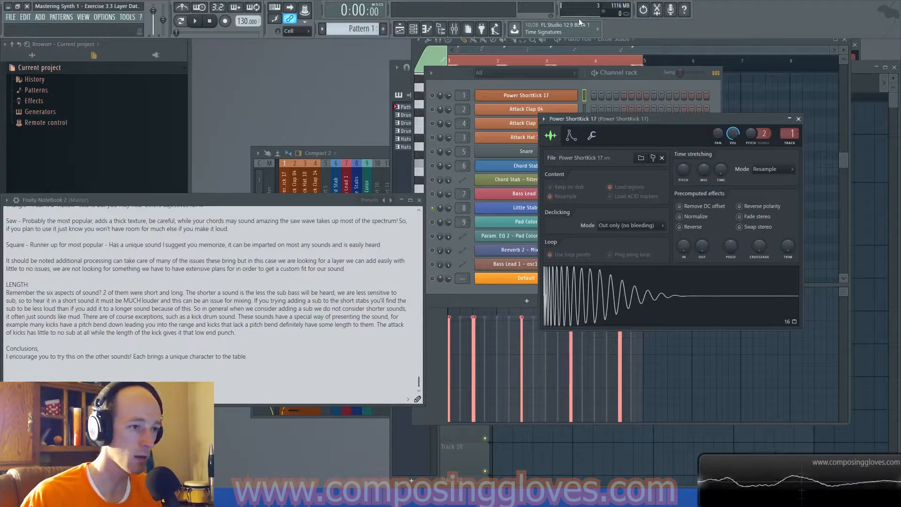
- Open Fruity parametric EQ 2 on the Power ShortKick 17 mixer track and audition the kick to examine its spectrum
click(455, 30)
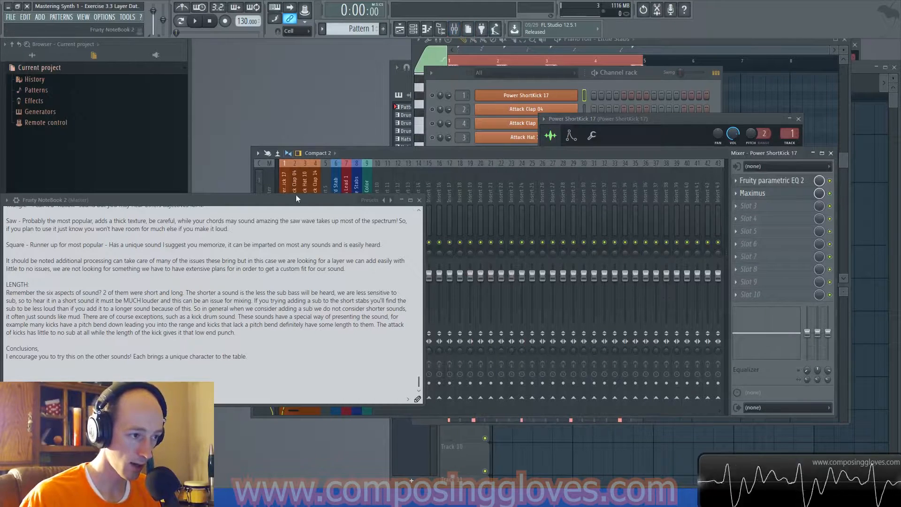
drag(301, 200, 273, 266)
click(779, 181)
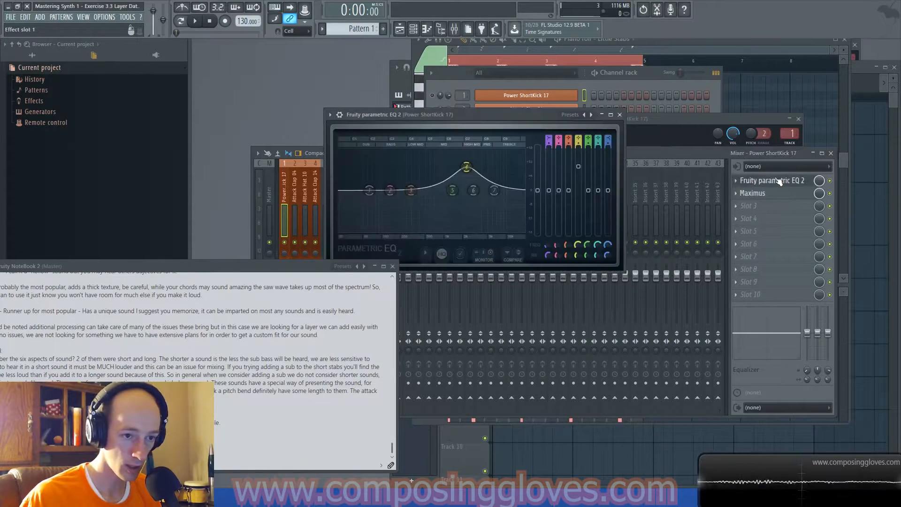
drag(701, 124, 795, 145)
click(748, 313)
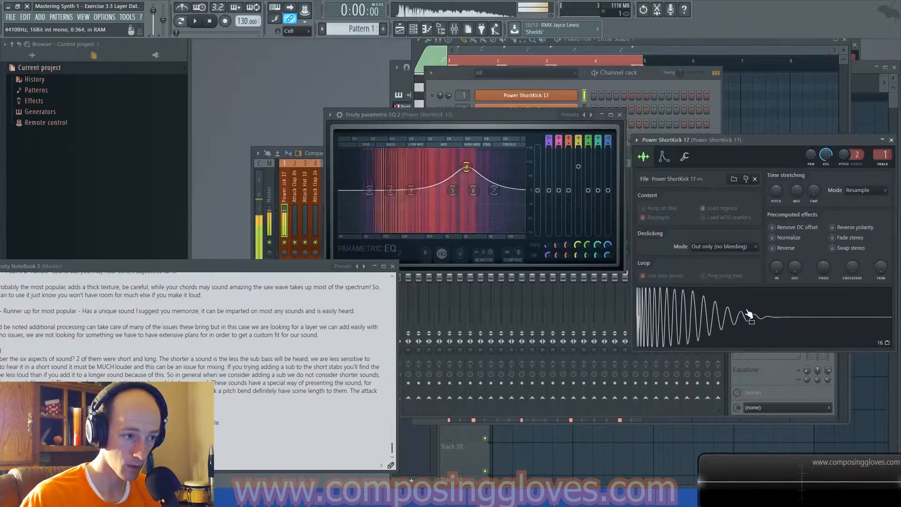
click(720, 308)
click(720, 307)
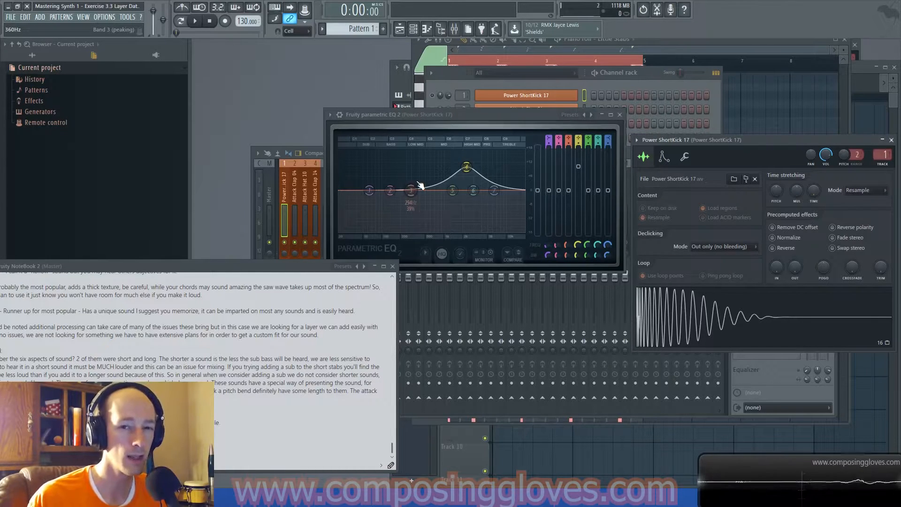
click(724, 315)
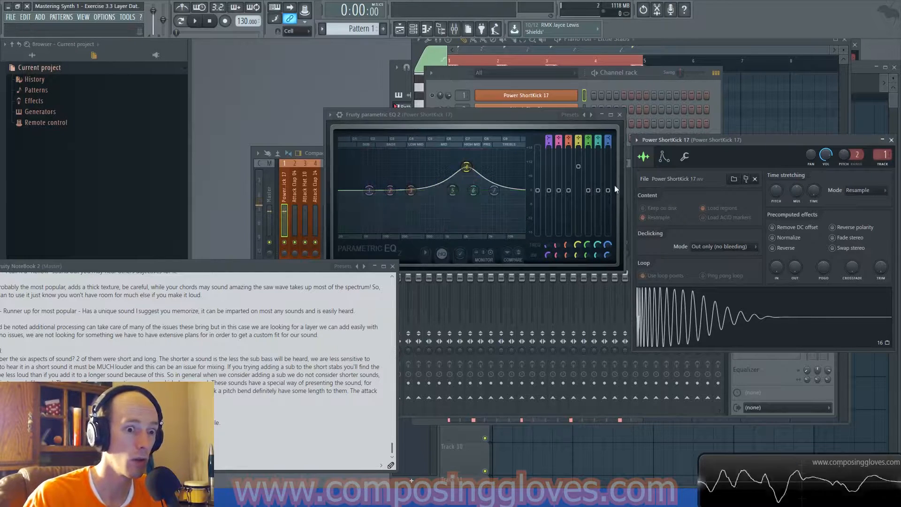
- Close the Power ShortKick 17 channel settings, move the parametric EQ aside and bring the channel rack forward
drag(748, 141, 620, 152)
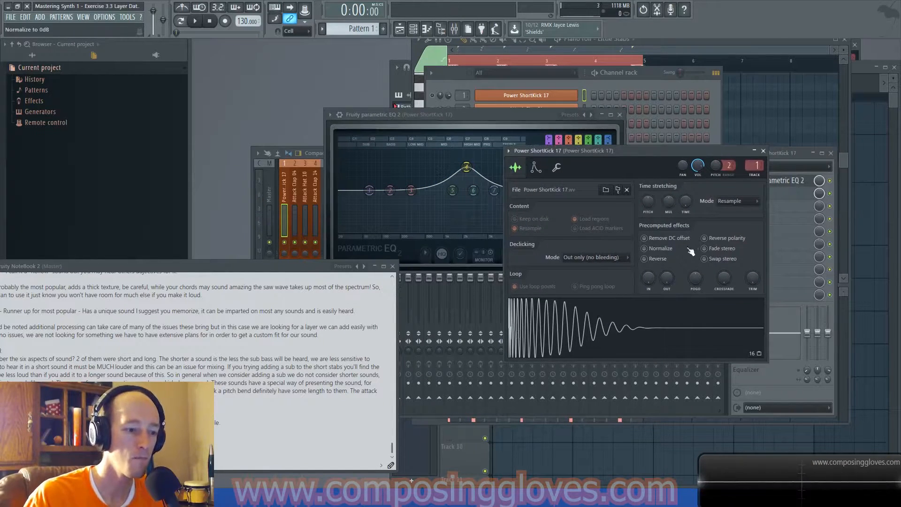
click(763, 150)
drag(601, 116, 477, 124)
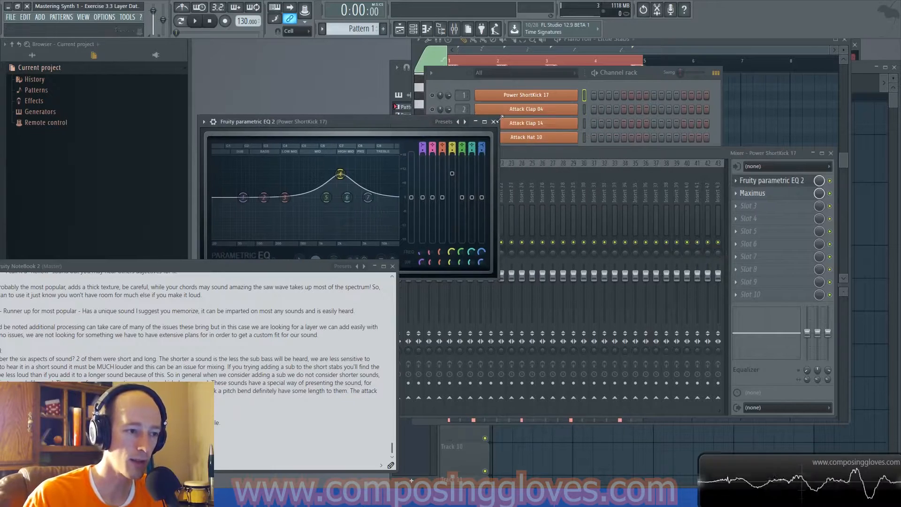
click(571, 80)
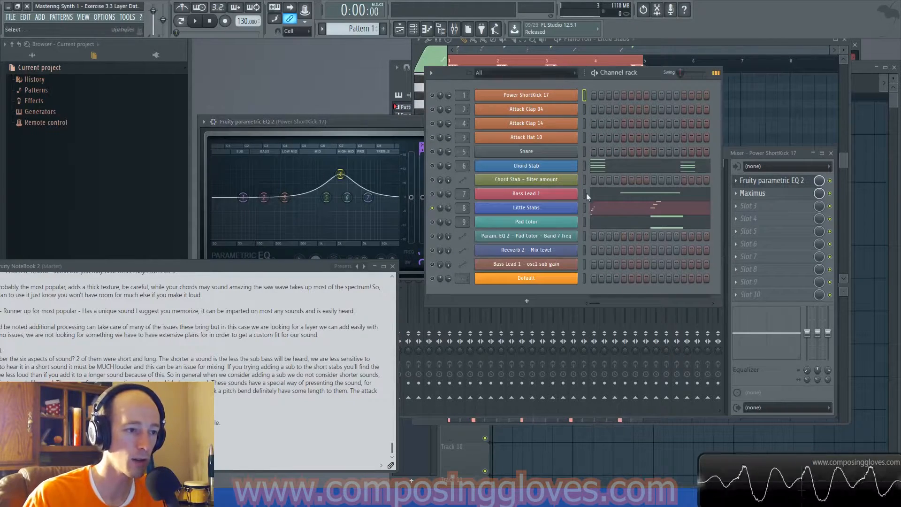
- Open the Chord Stab synth, try different sub gain amounts with playback and return the sub gain to 0
click(553, 166)
drag(550, 126, 567, 141)
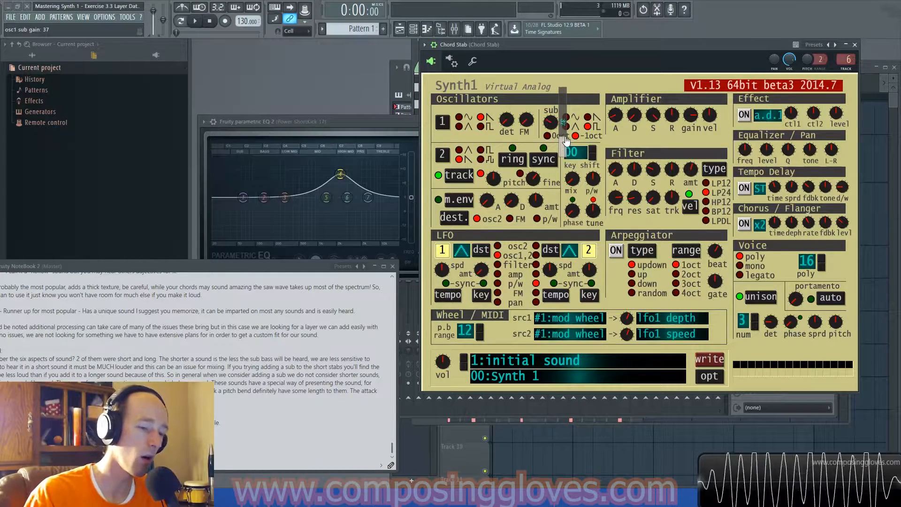
drag(568, 141, 566, 151)
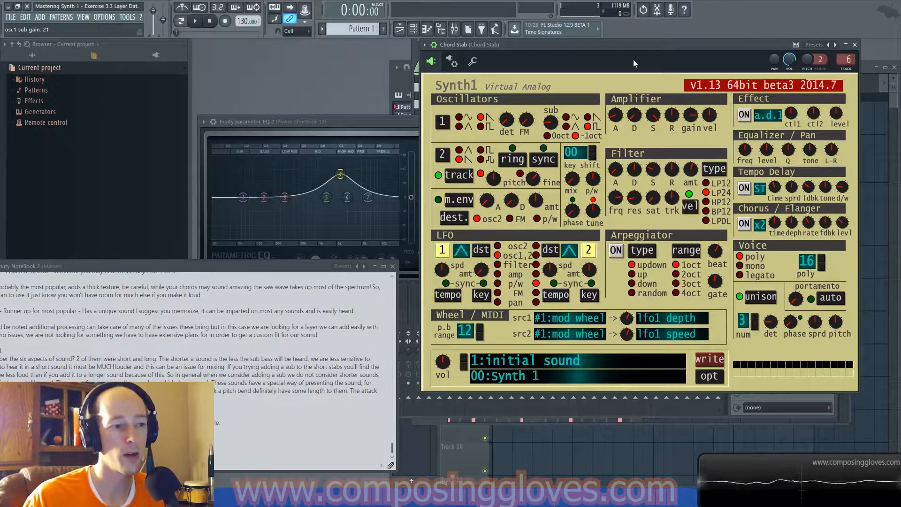
drag(567, 150, 566, 150)
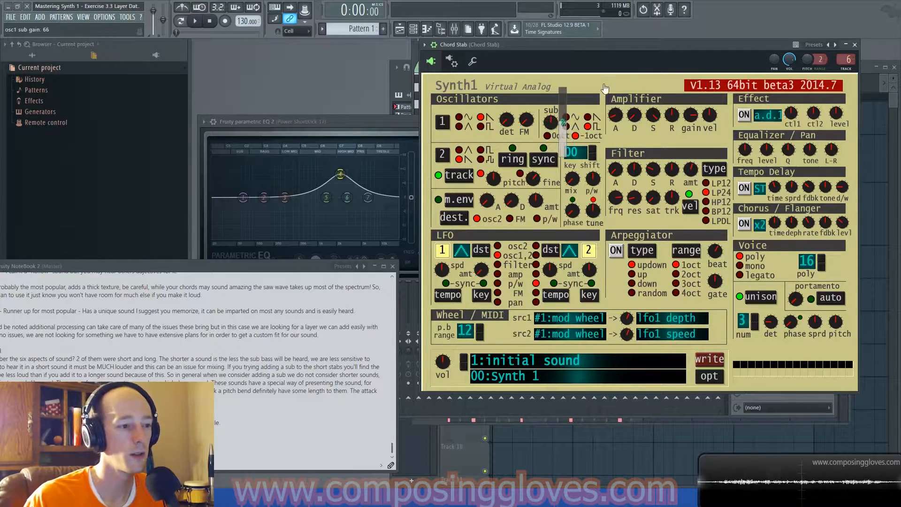
key(space)
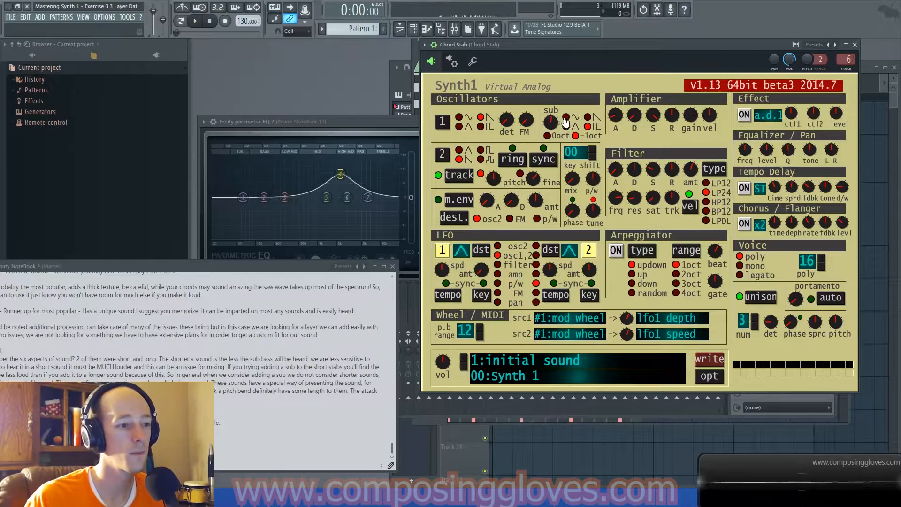
key(space)
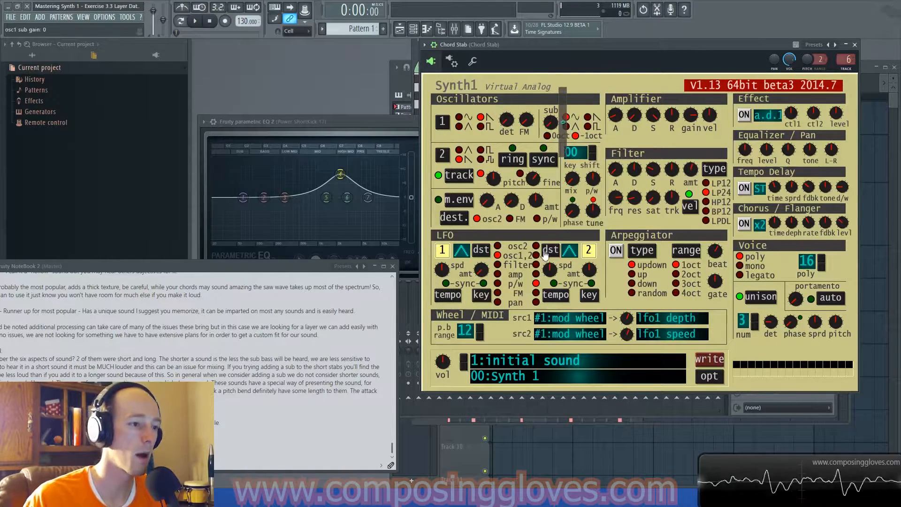
- Open the Little Stabs synth, move it fully into view, play the stabs and set the sub gain to about 43
key(F6)
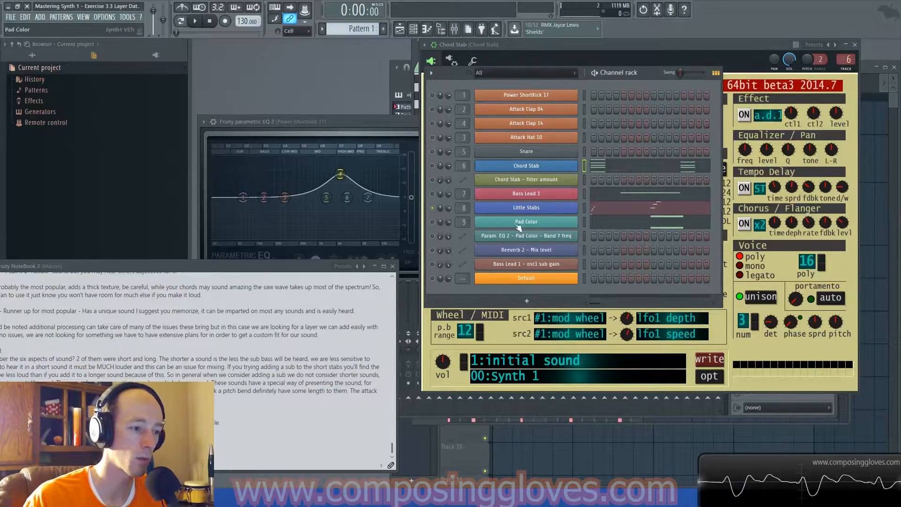
click(527, 208)
drag(746, 110, 592, 69)
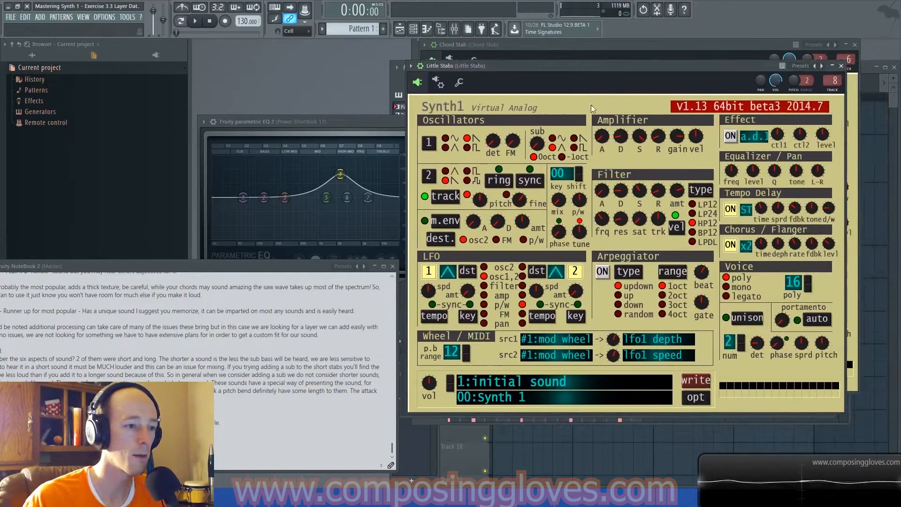
key(space)
key(space)
mouse_move(543, 149)
mouse_down()
mouse_move(555, 170)
mouse_move(555, 158)
mouse_up()
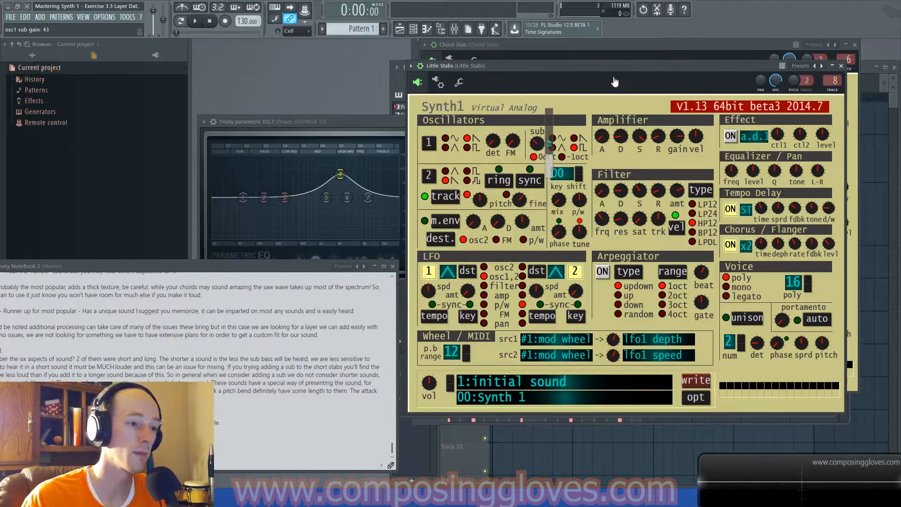
- Audition the Little Stabs and add Fruity parametric EQ 2 to slot 2 of their mixer track
key(space)
key(space)
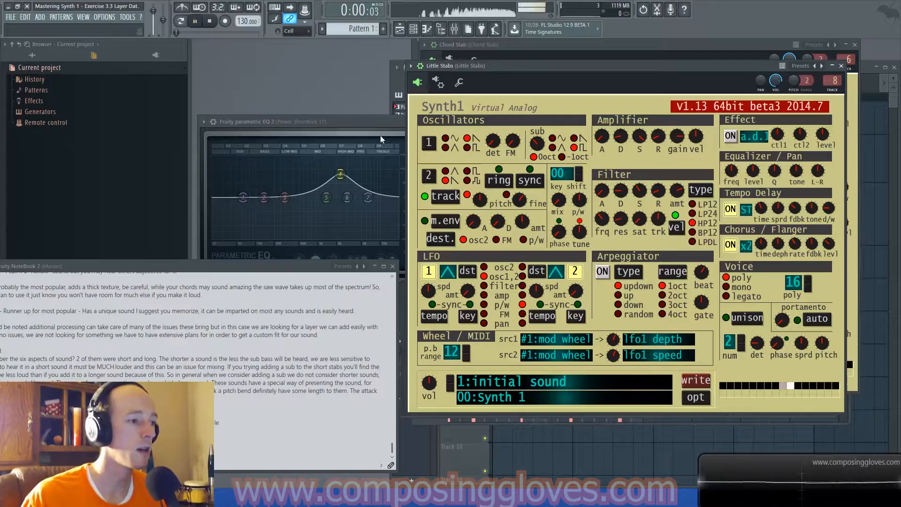
click(441, 29)
click(456, 29)
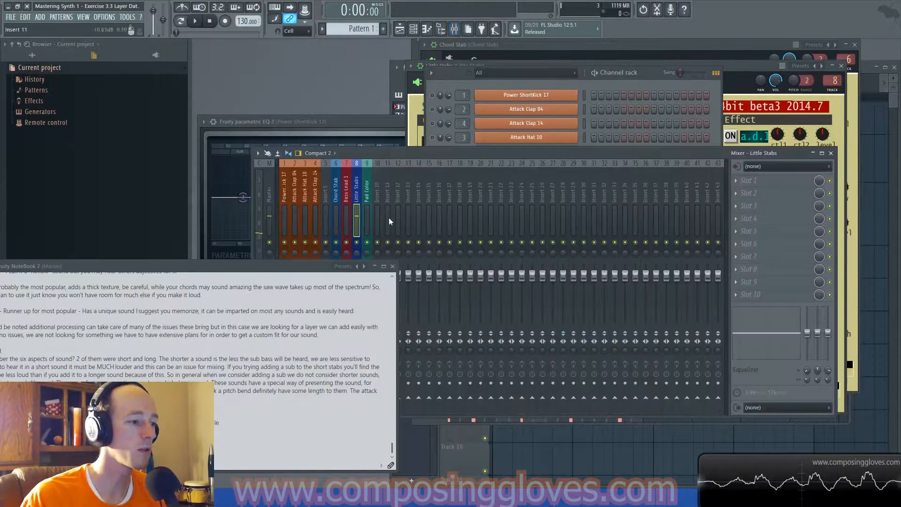
click(365, 213)
click(358, 219)
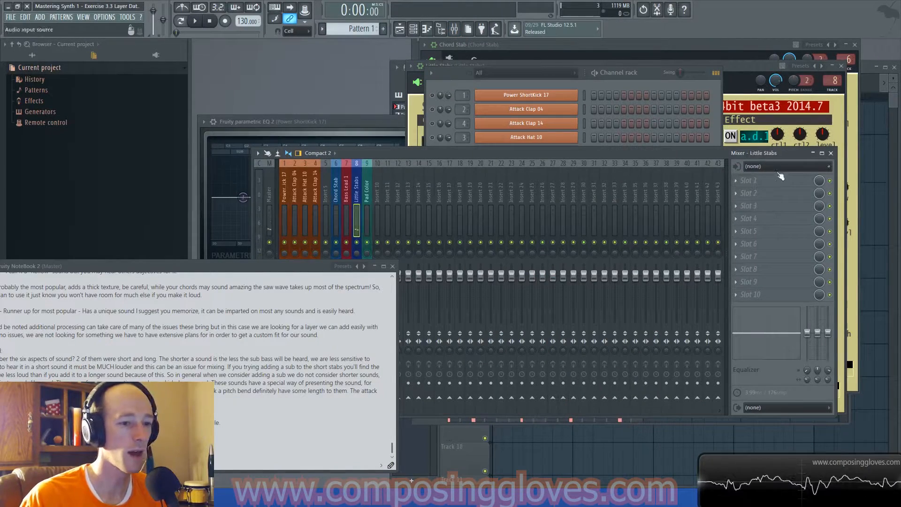
click(751, 193)
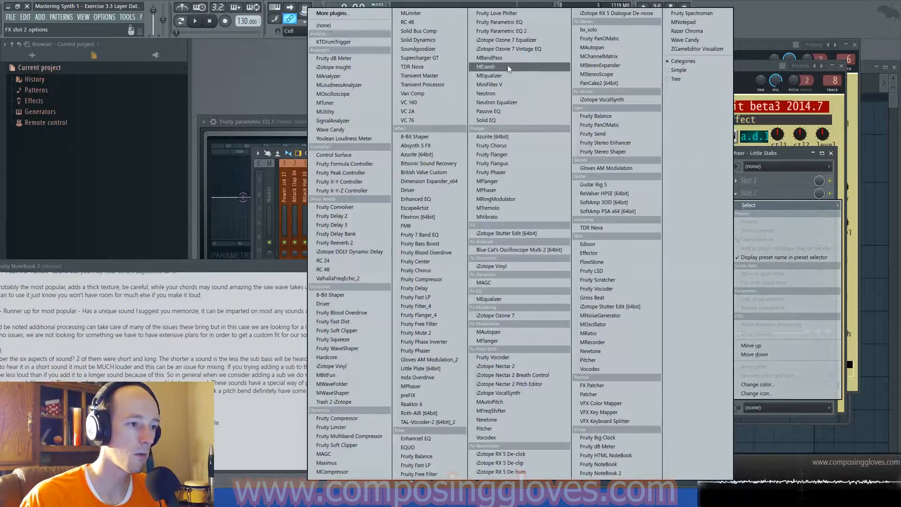
click(498, 31)
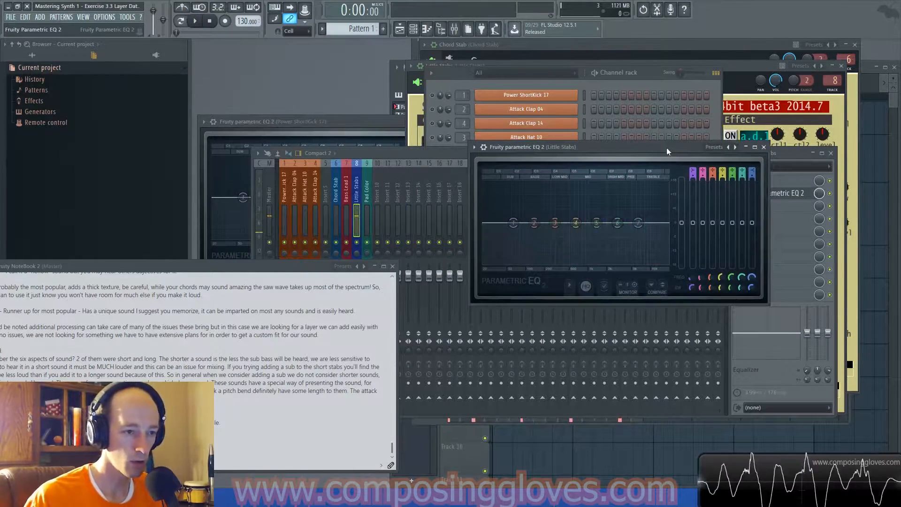
- Arrange the parametric EQ and Little Stabs synth side by side, then audition the stabs with the sub gain raised to about 58
drag(666, 148, 427, 119)
click(739, 64)
drag(710, 73, 757, 76)
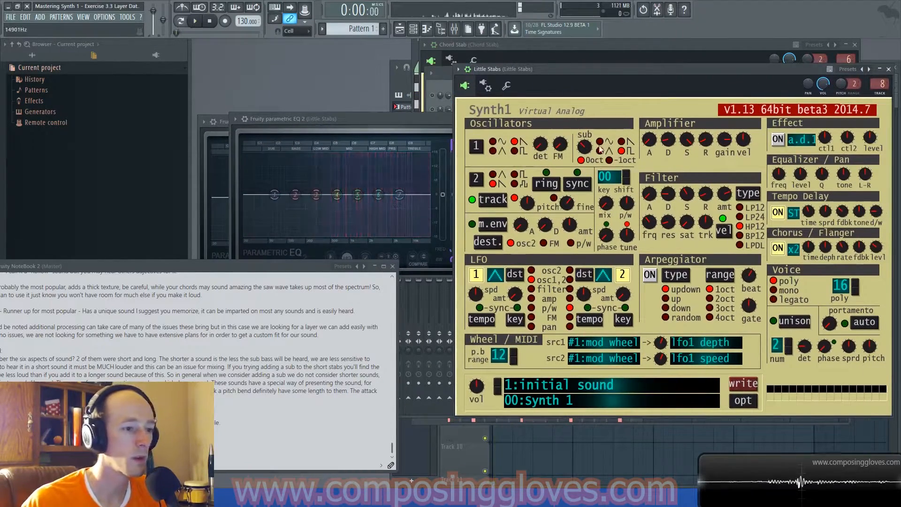
key(space)
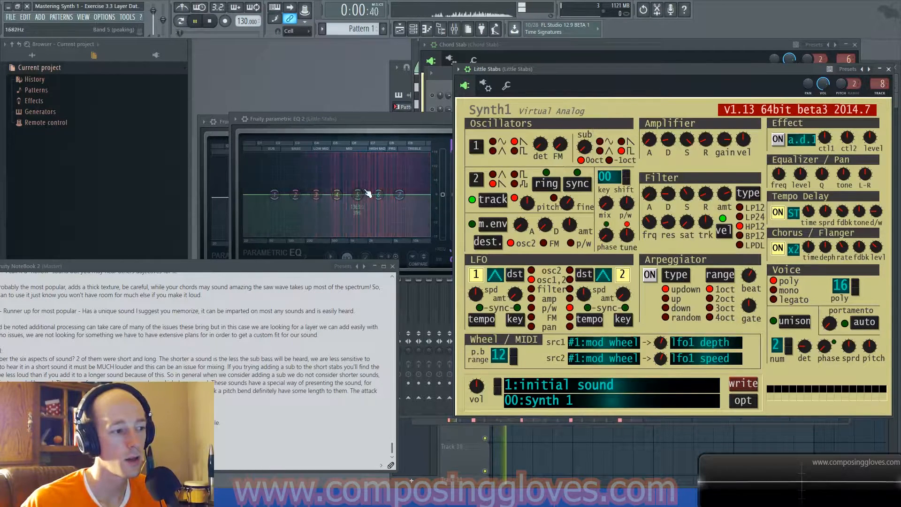
key(space)
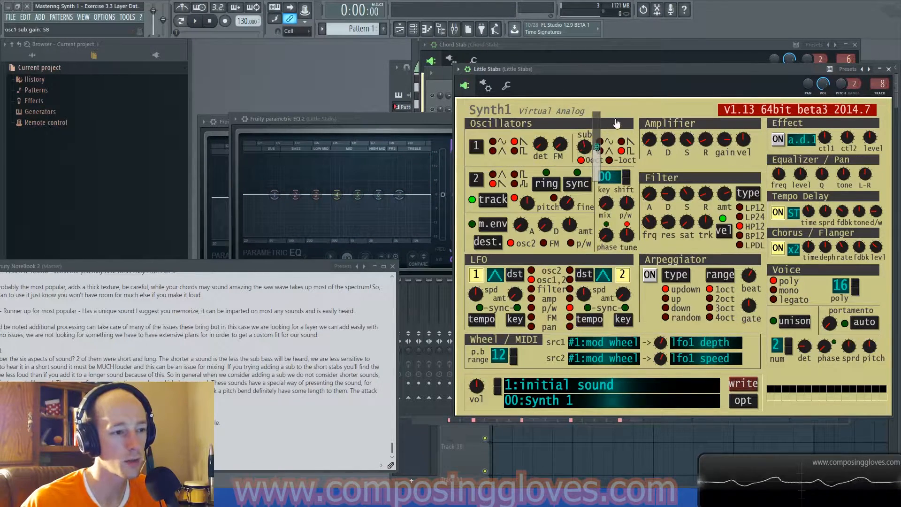
key(space)
key(space)
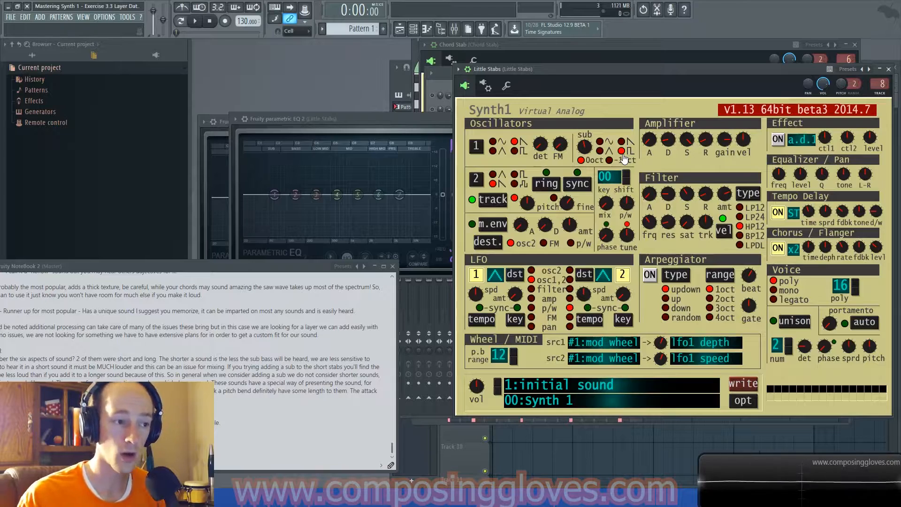
- Play the stabs with the sub gain at about 44, try the square shape on oscillator 1 and return it to saw
click(515, 151)
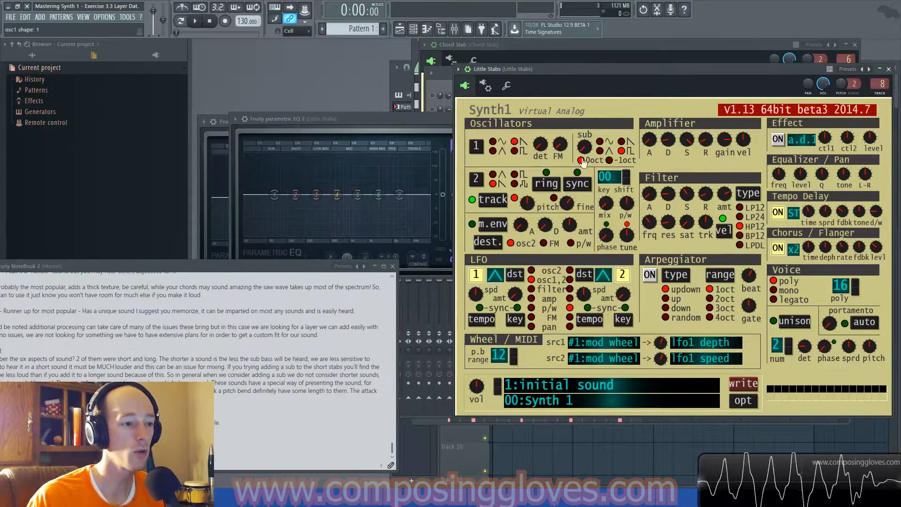
key(space)
drag(585, 147, 597, 161)
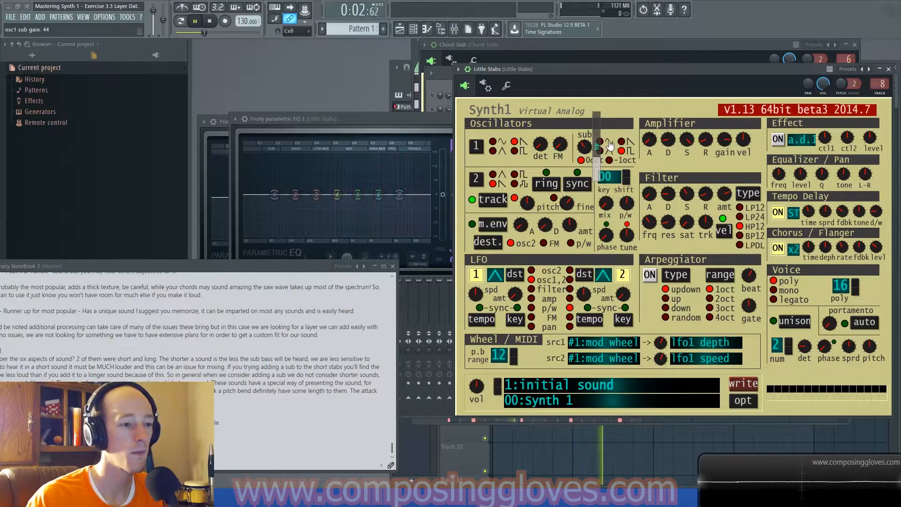
key(space)
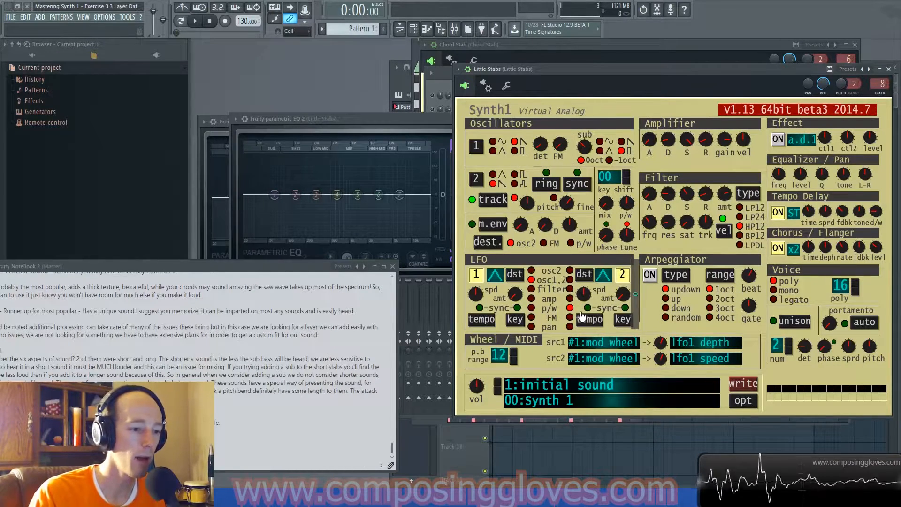
click(514, 150)
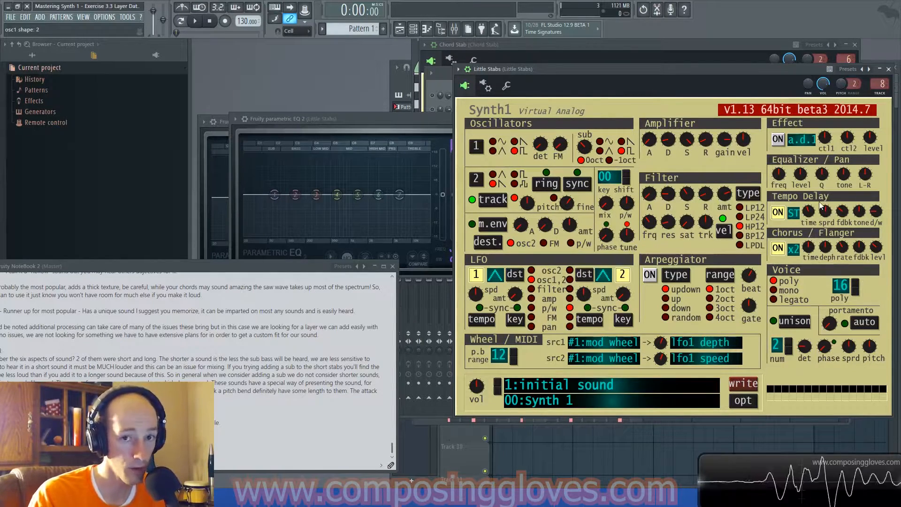
click(520, 142)
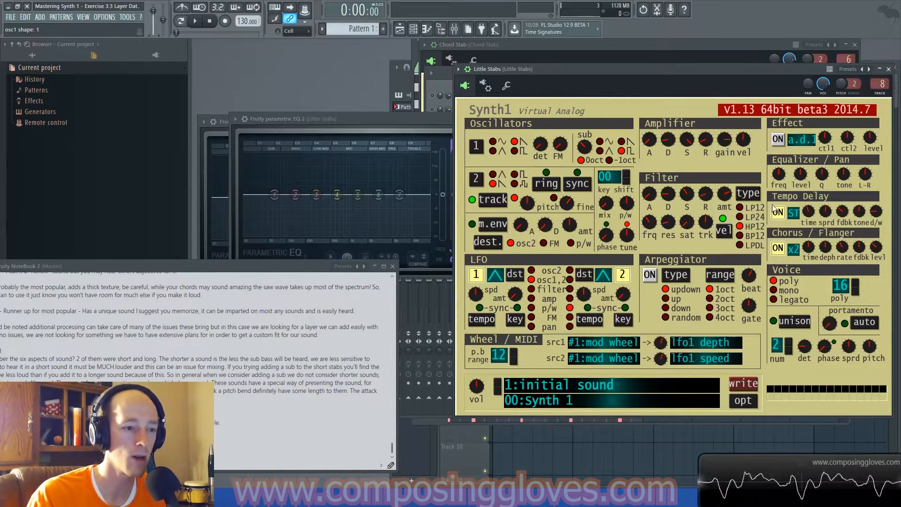
- Audition the stabs with the oscillator 1 sub shape on sine, adjust the sub gain and compare other sub shapes
click(600, 142)
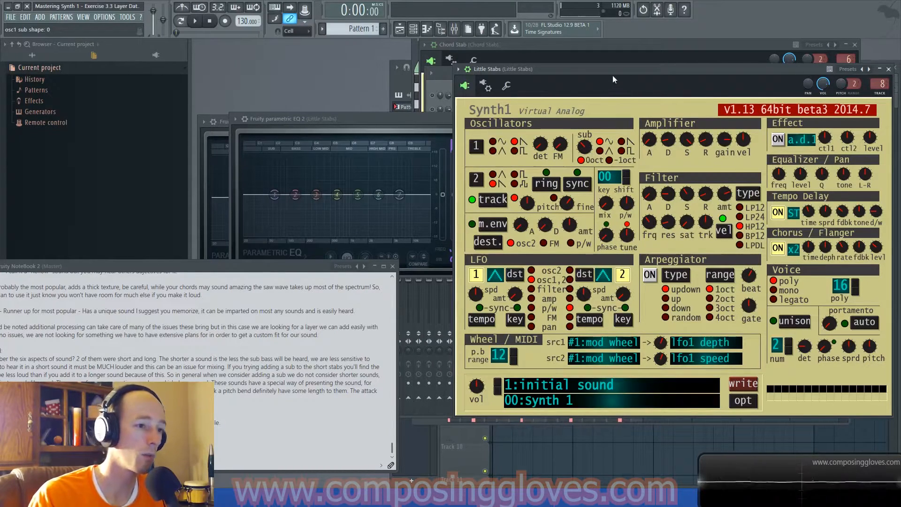
key(space)
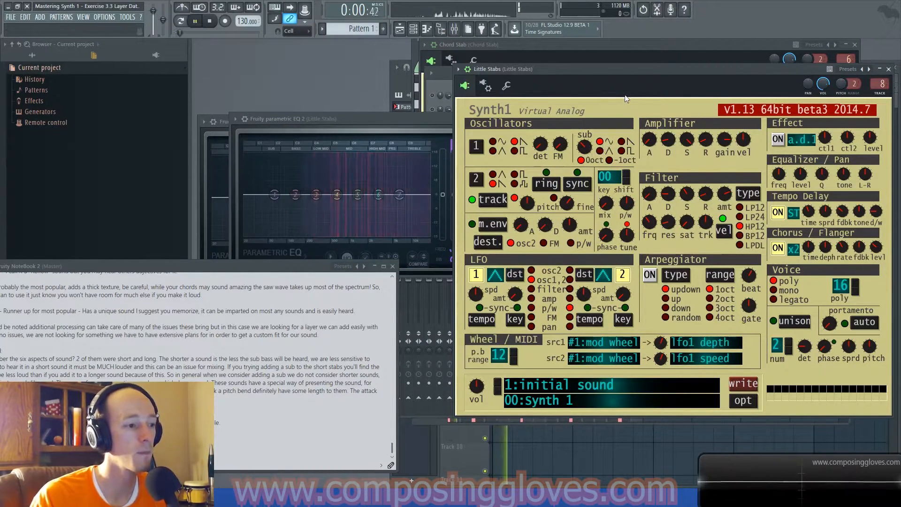
key(space)
drag(588, 149, 598, 156)
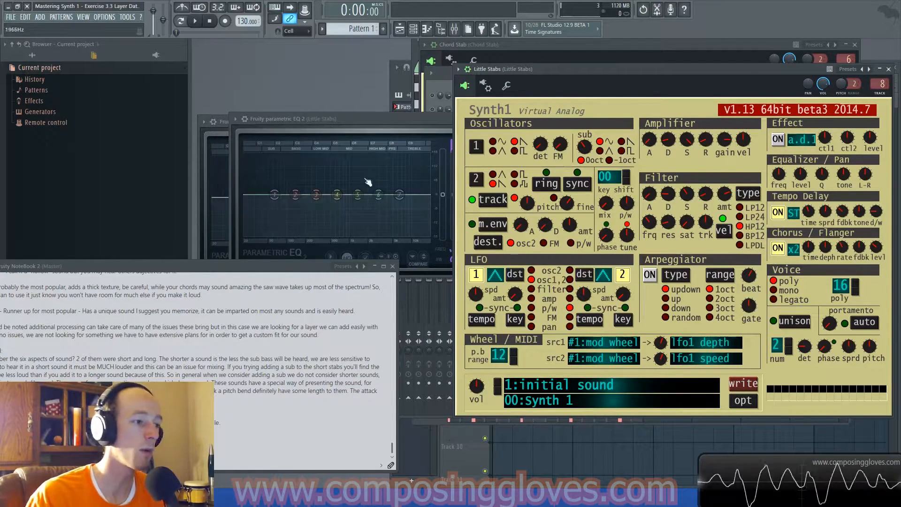
click(600, 152)
key(space)
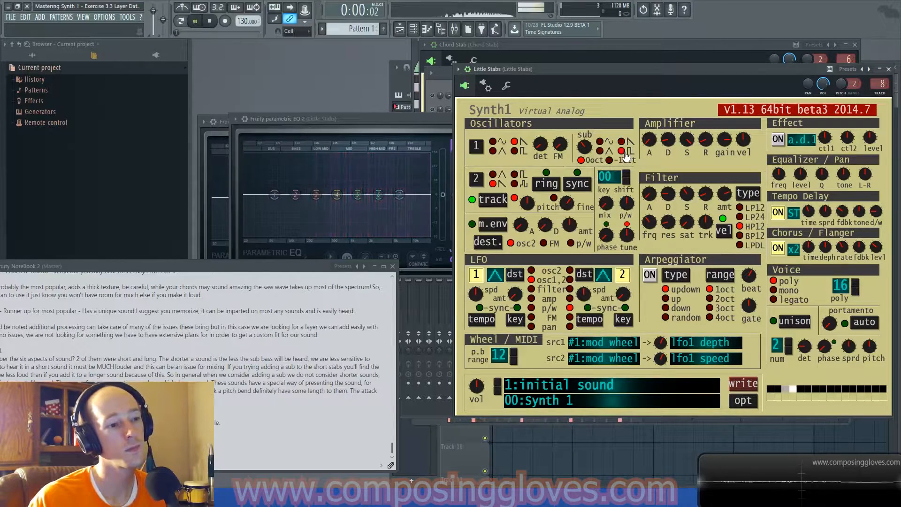
key(space)
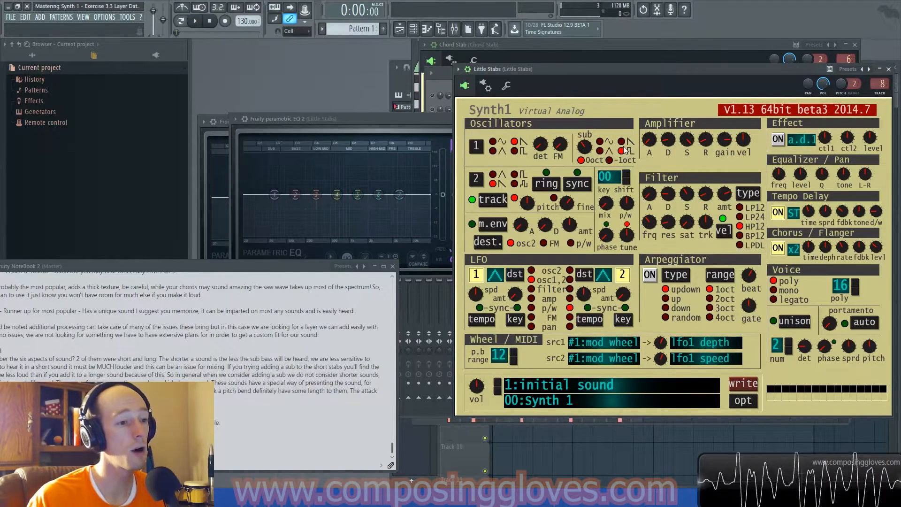
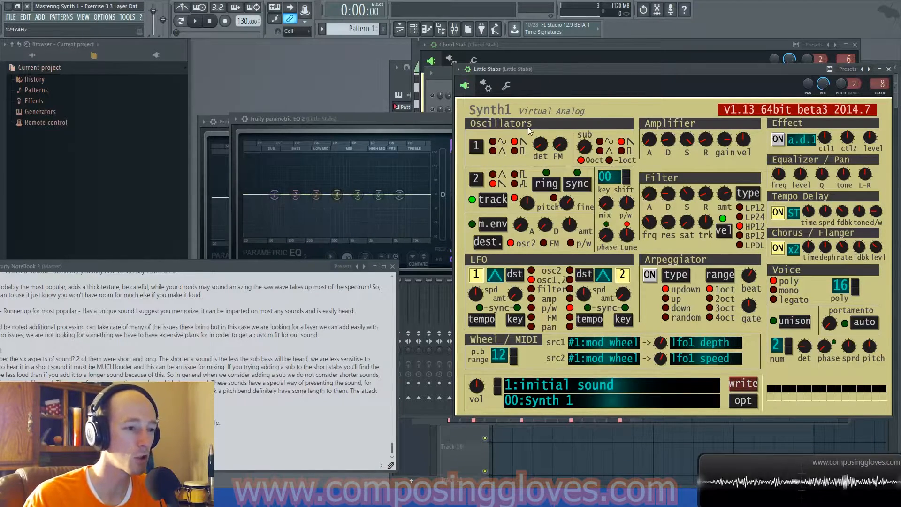
- Move the notebook fully into view and close the Little Stabs and Chord Stab synths
drag(614, 77, 521, 54)
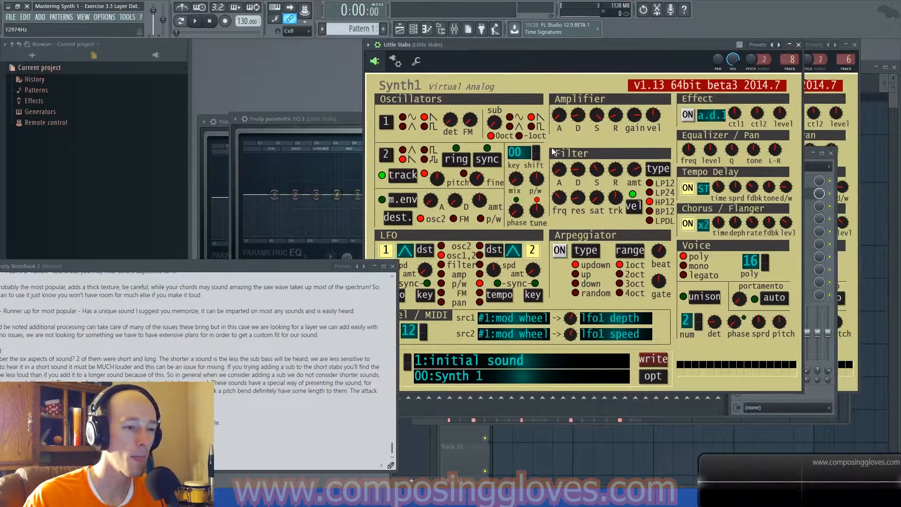
drag(214, 268, 331, 214)
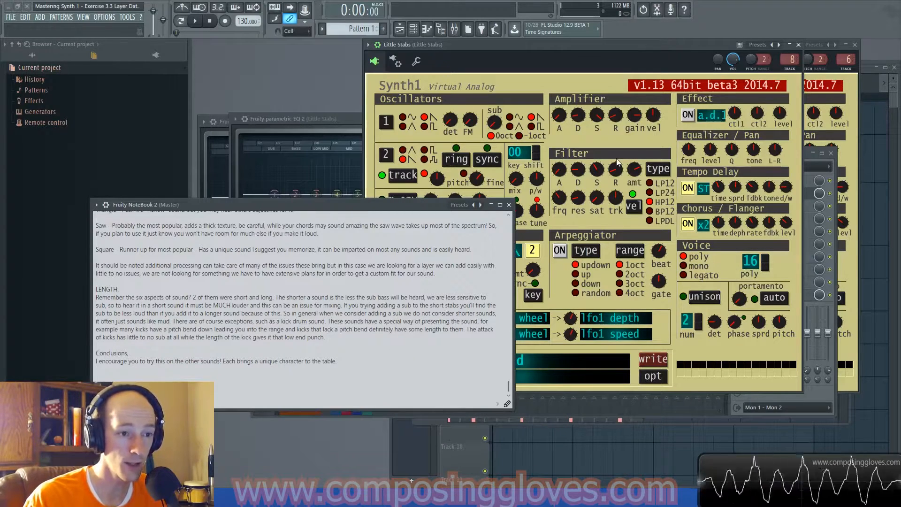
click(799, 44)
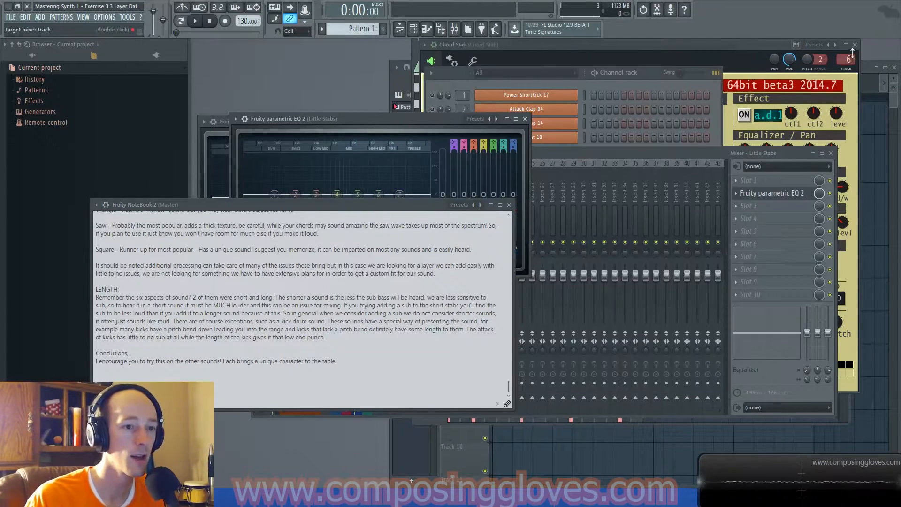
click(855, 44)
- Bring the playlist forward, zoom out to show the whole arrangement and select the last two drum clips and the Hats #2 clip
click(793, 64)
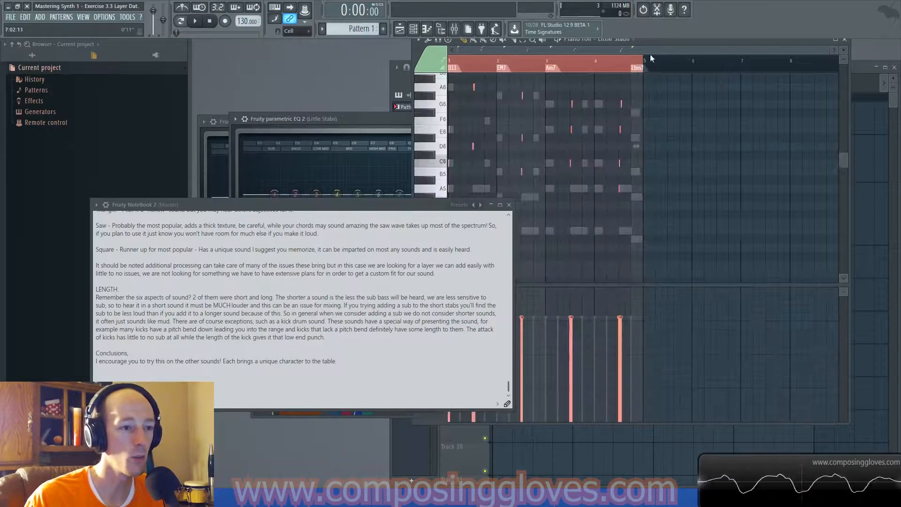
click(854, 69)
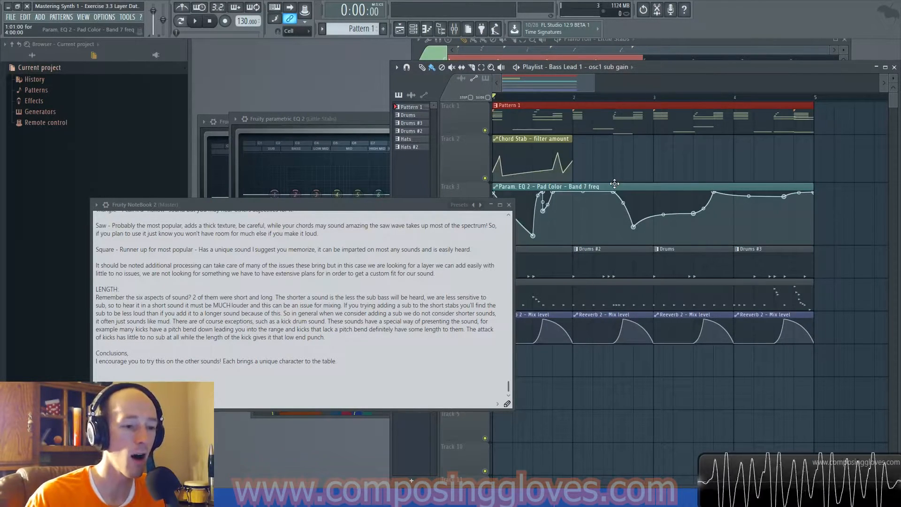
scroll(614, 183, down, 2)
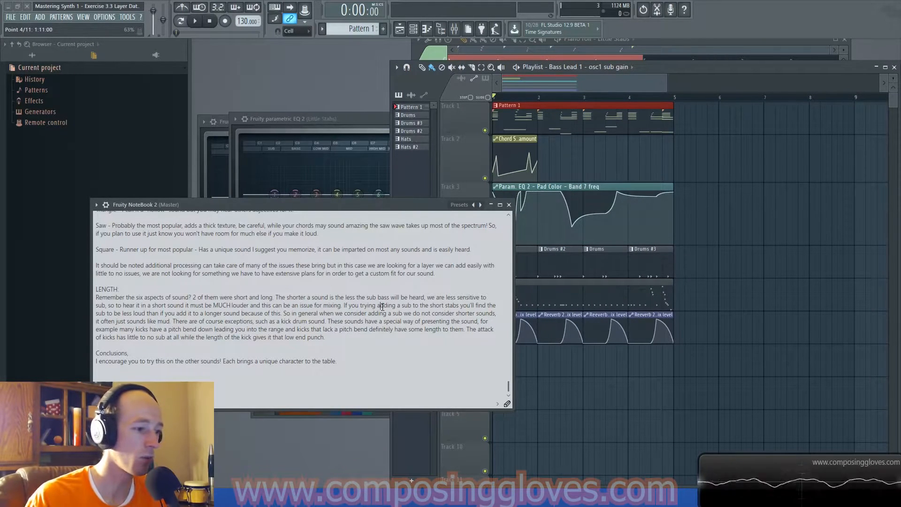
drag(589, 294, 687, 276)
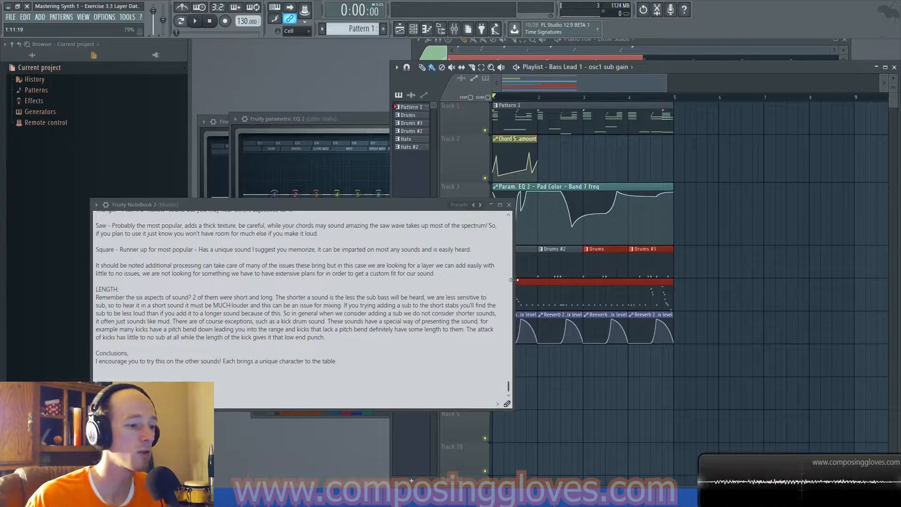
- Bring up the channel rack, unsolo Little Stabs to re-enable all channels and reposition the notebook
key(F6)
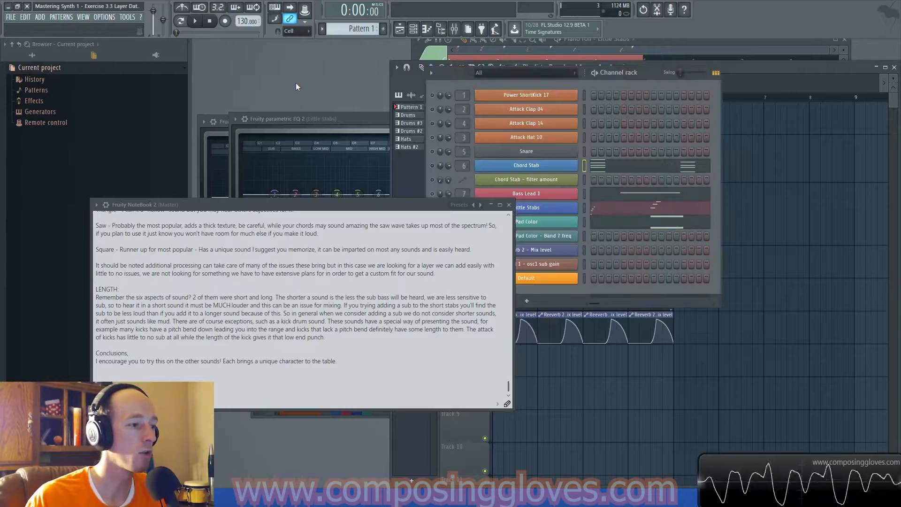
drag(412, 209, 322, 206)
right_click(432, 208)
click(438, 213)
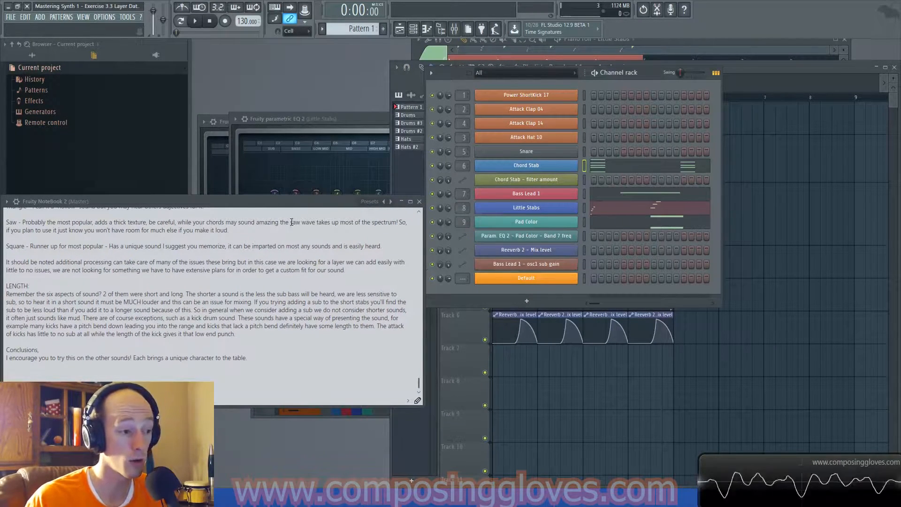
drag(305, 202, 378, 183)
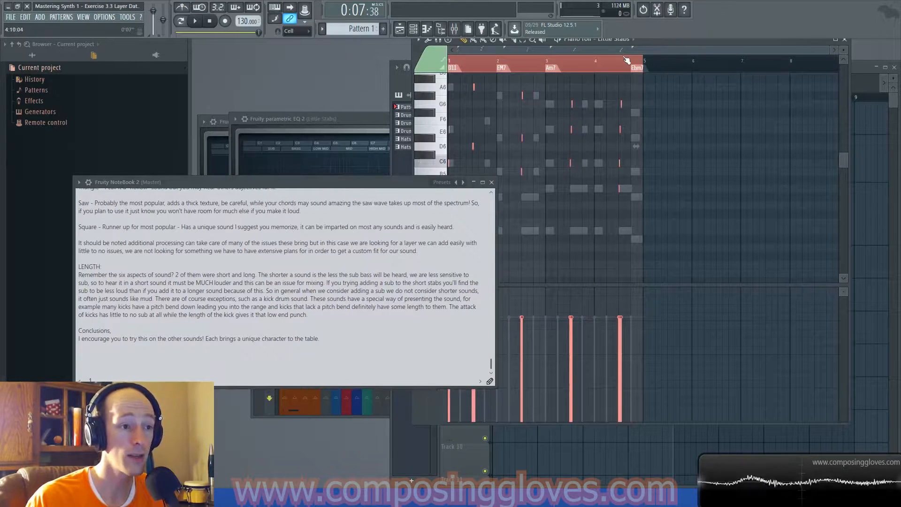
- Return to the playlist, move the notebook clear of it, deselect the clips and play the full arrangement
click(858, 70)
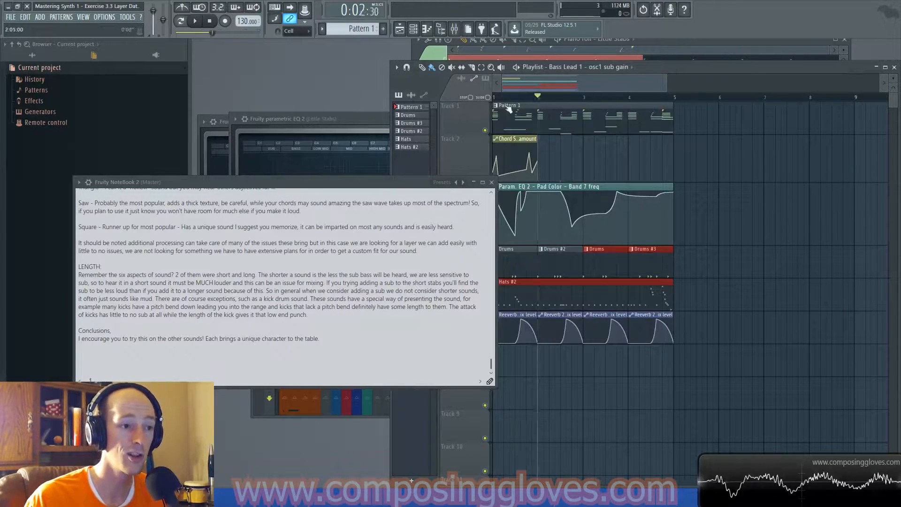
drag(395, 181, 354, 88)
drag(530, 126, 733, 353)
ctrl+click(722, 242)
key(space)
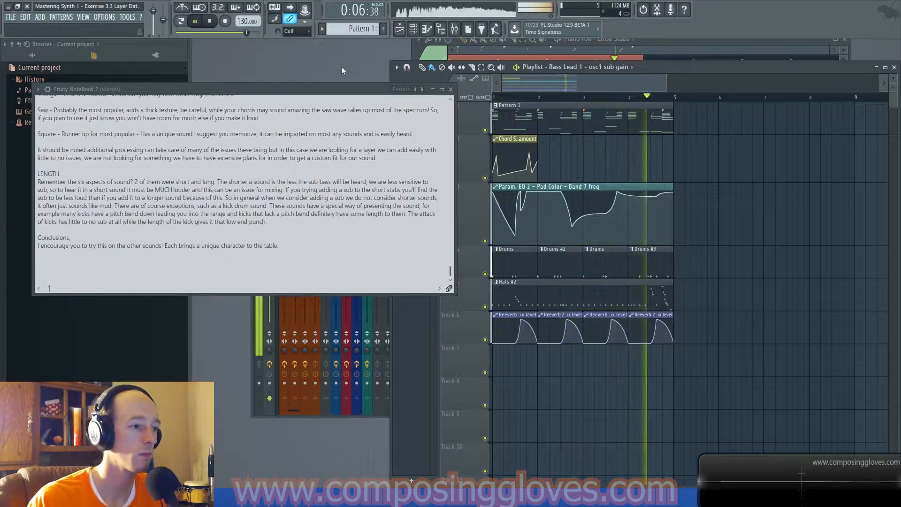
- Bring up the channel rack, stop playback, and open and close the Little Stabs synth
key(F6)
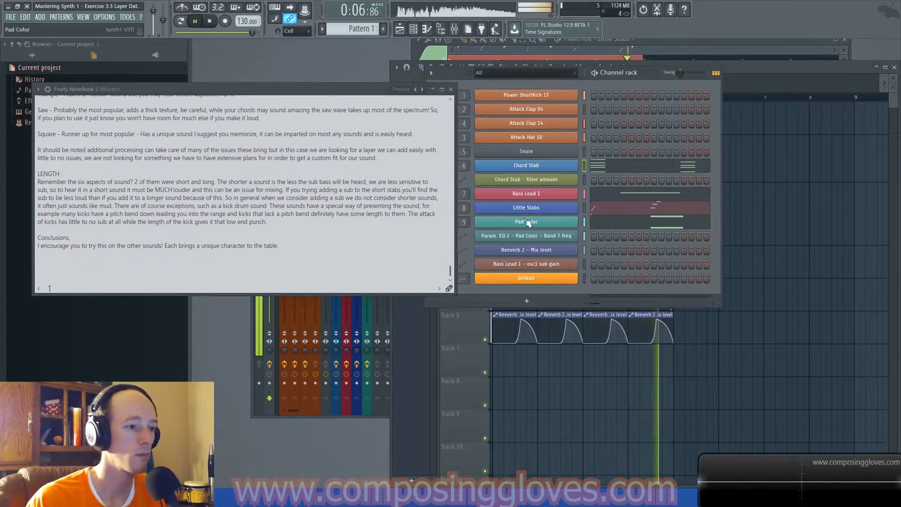
key(space)
click(554, 207)
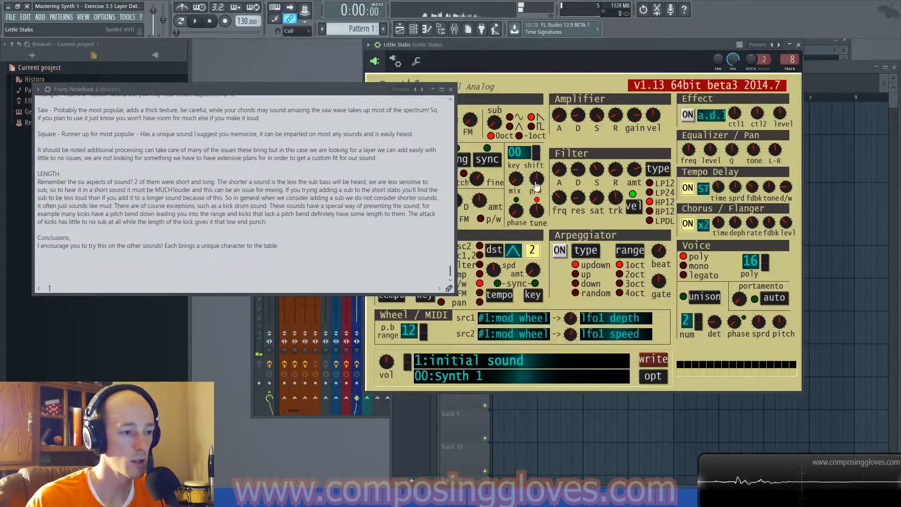
drag(576, 39, 652, 335)
click(551, 208)
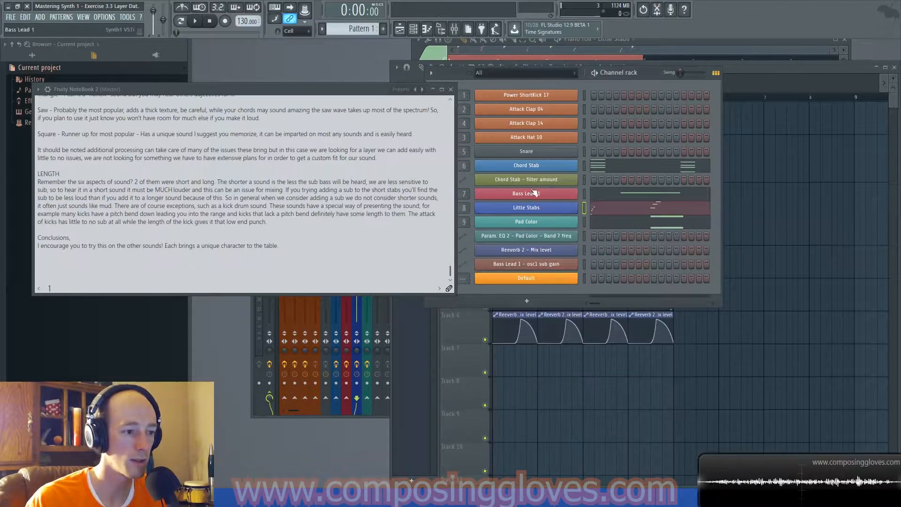
- Open the Chord Stab synth, reposition it, raise oscillator 1's sub gain, play the arrangement, bring the gain down to 5 and close the synth
click(541, 163)
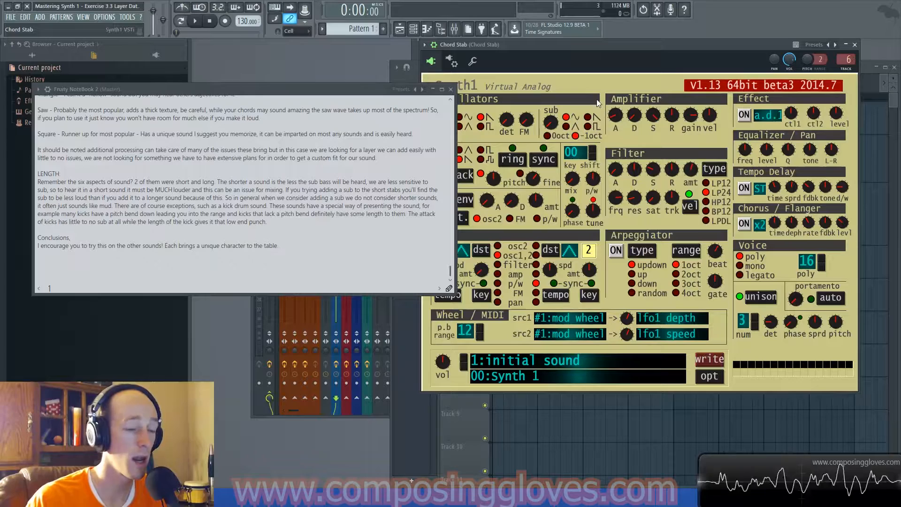
drag(596, 45, 606, 170)
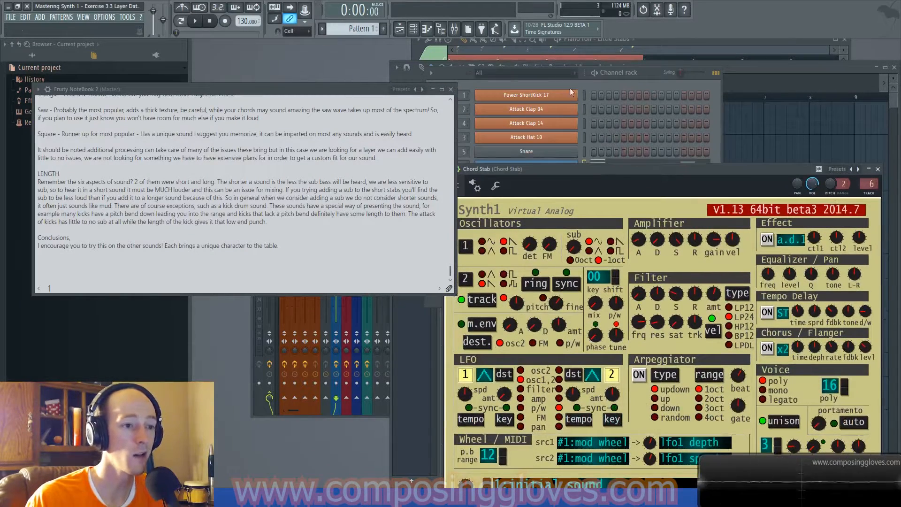
drag(574, 251, 597, 260)
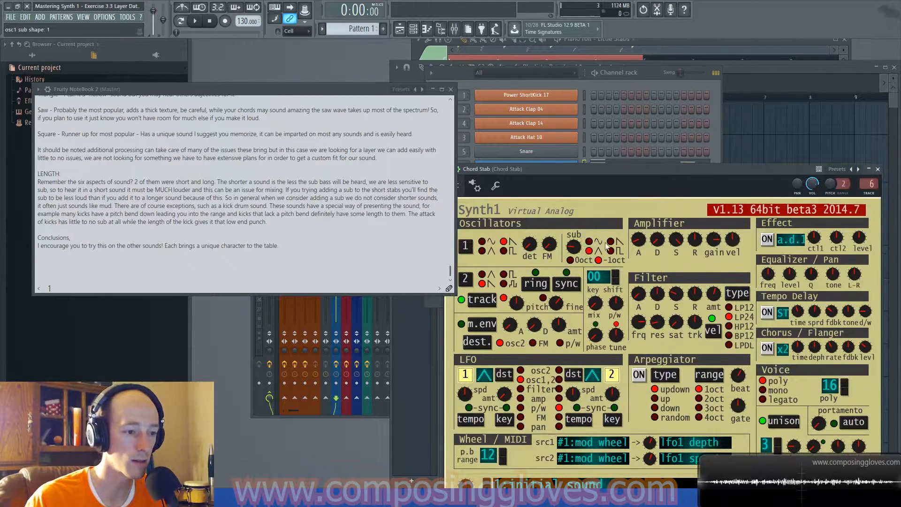
key(space)
drag(585, 249, 587, 282)
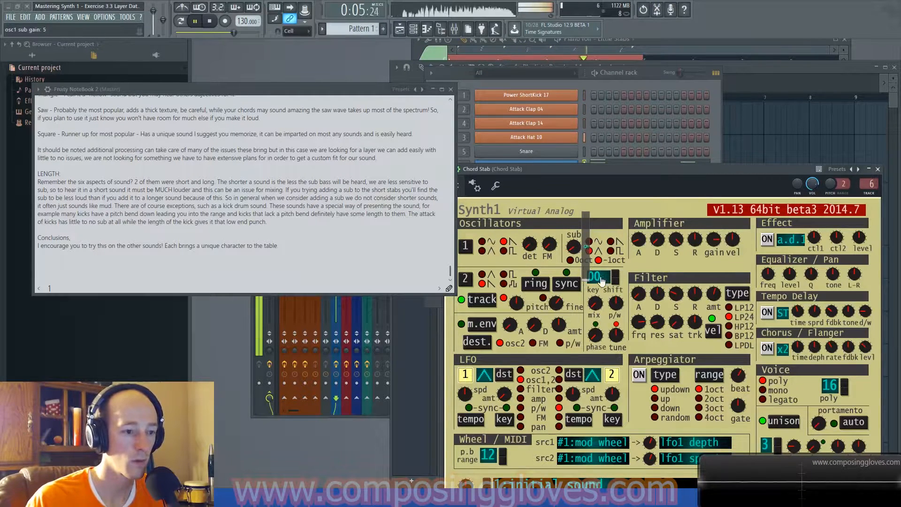
click(878, 169)
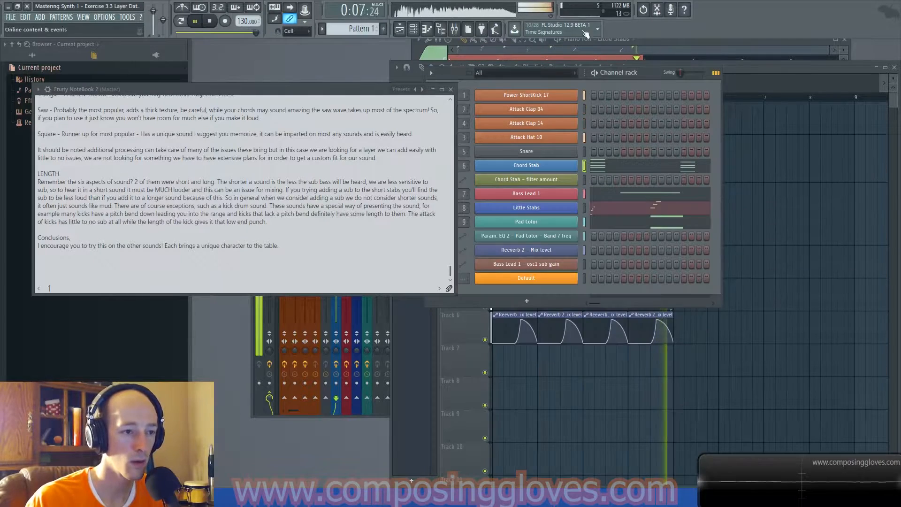
- Bring the playlist forward, stop playback, briefly select the drum clips after the first bar, and check the channel rack before returning to the playlist
click(742, 70)
key(space)
drag(569, 158, 649, 284)
drag(542, 266, 644, 275)
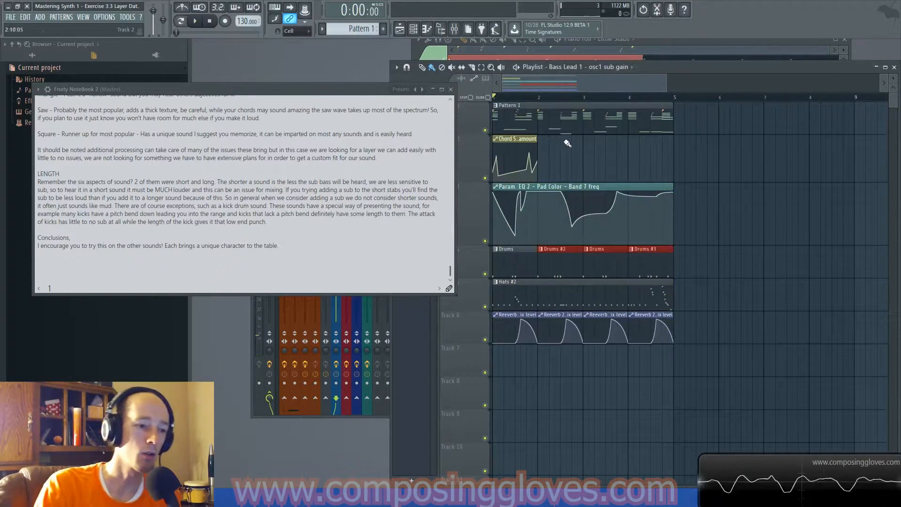
click(631, 153)
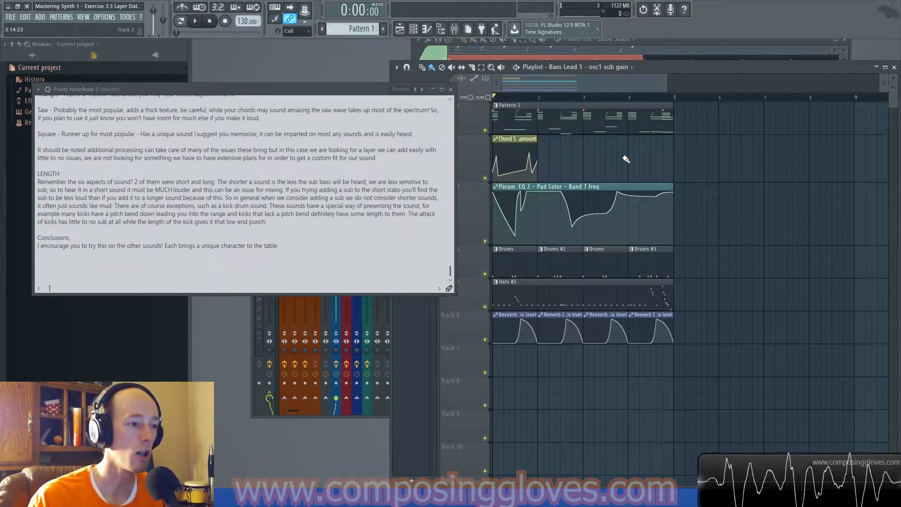
key(F6)
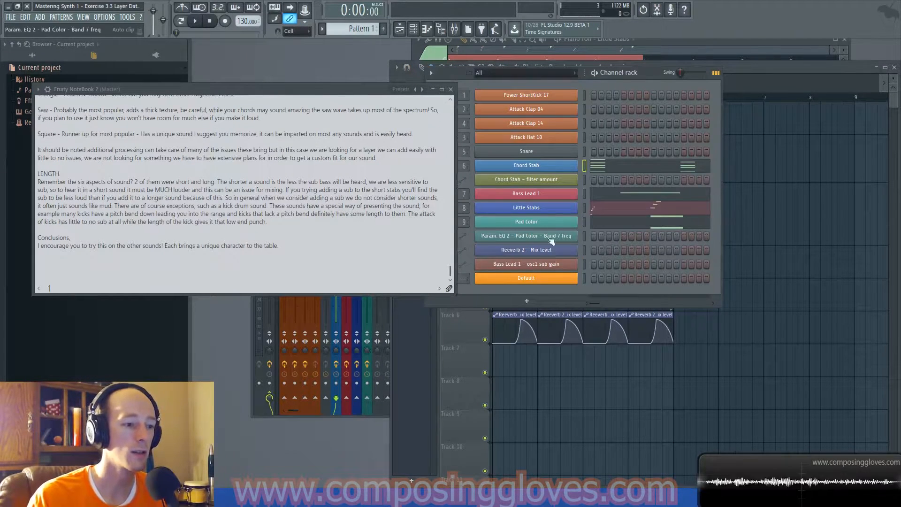
key(F6)
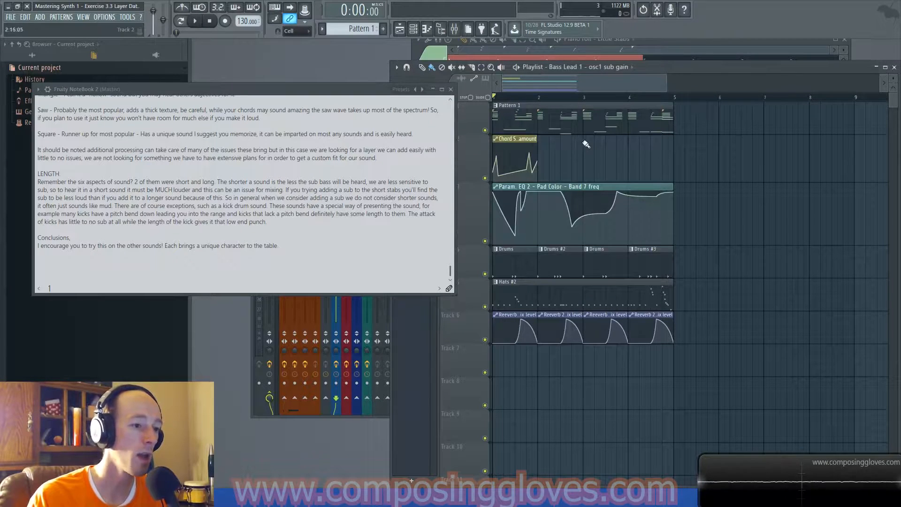
- Select all playlist clips, replace the selection with the Pattern 1 clip and zoom in on the arrangement
drag(493, 126, 679, 342)
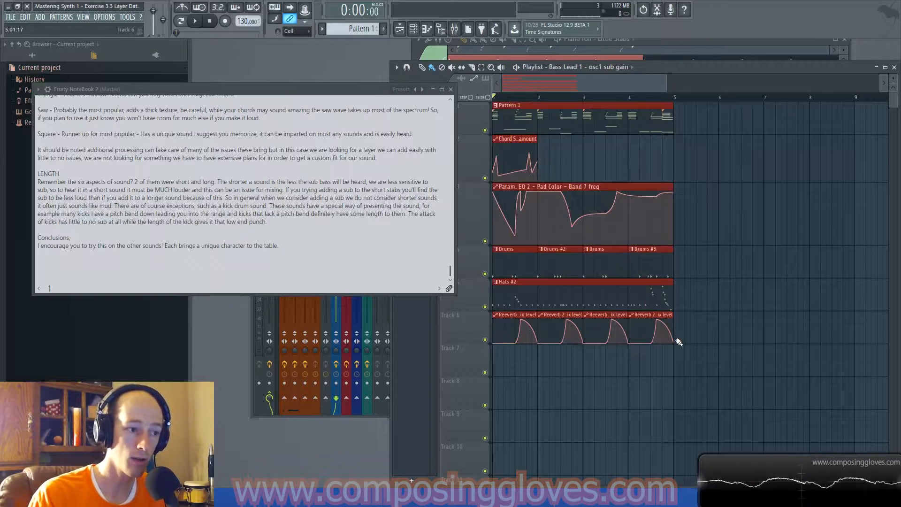
ctrl+click(503, 120)
scroll(523, 130, up, 5)
scroll(523, 130, down, 5)
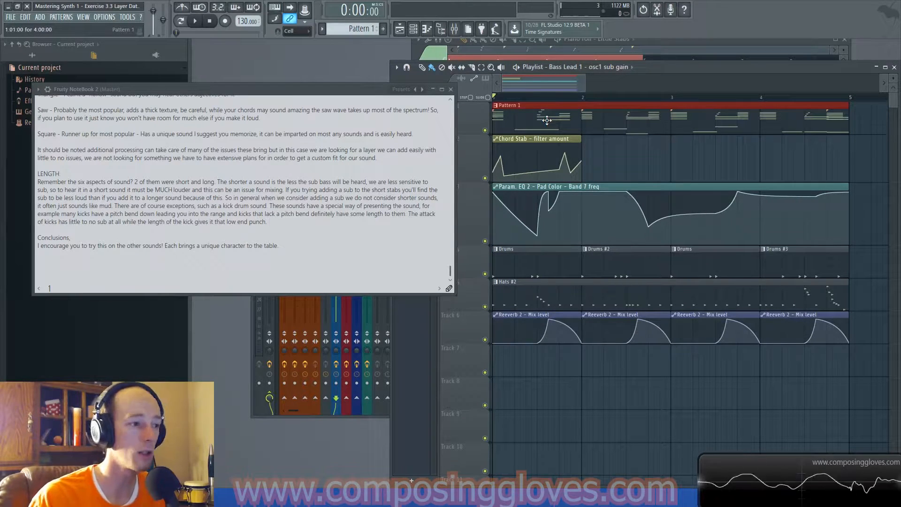
- Bring up the channel rack, move the notebook clear of it, add a Synth1 VSTi channel and position the new synth below the rack
key(F6)
drag(357, 90, 297, 71)
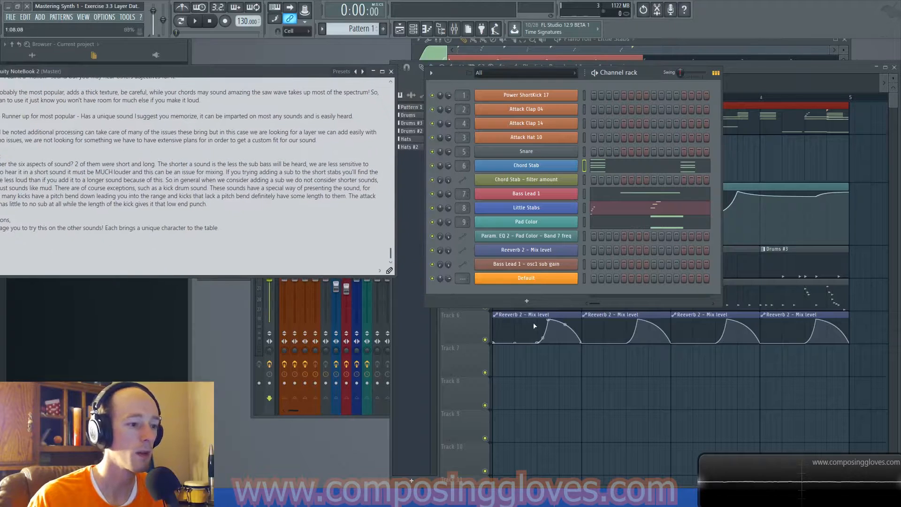
click(527, 301)
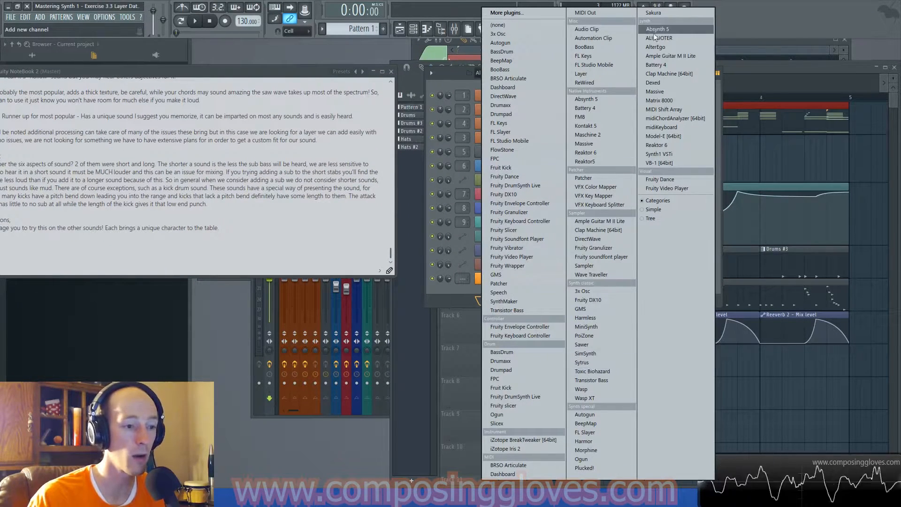
click(680, 154)
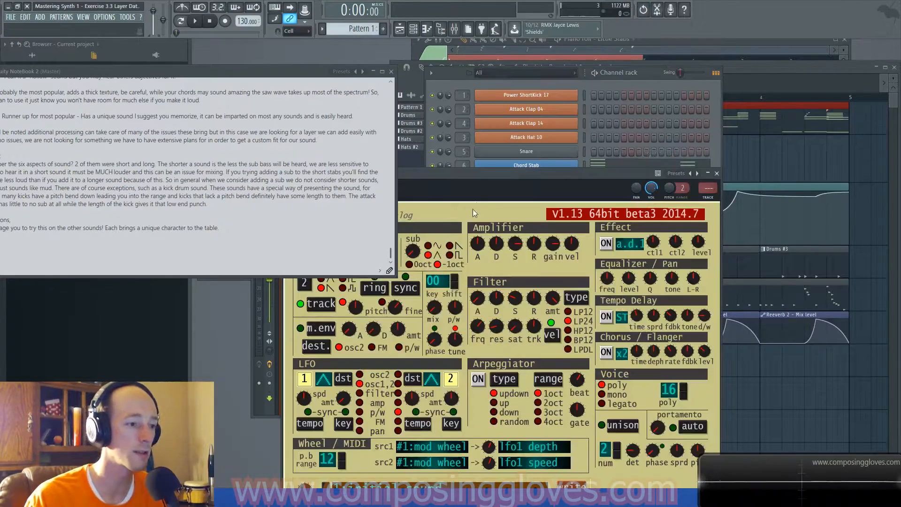
drag(505, 176, 626, 80)
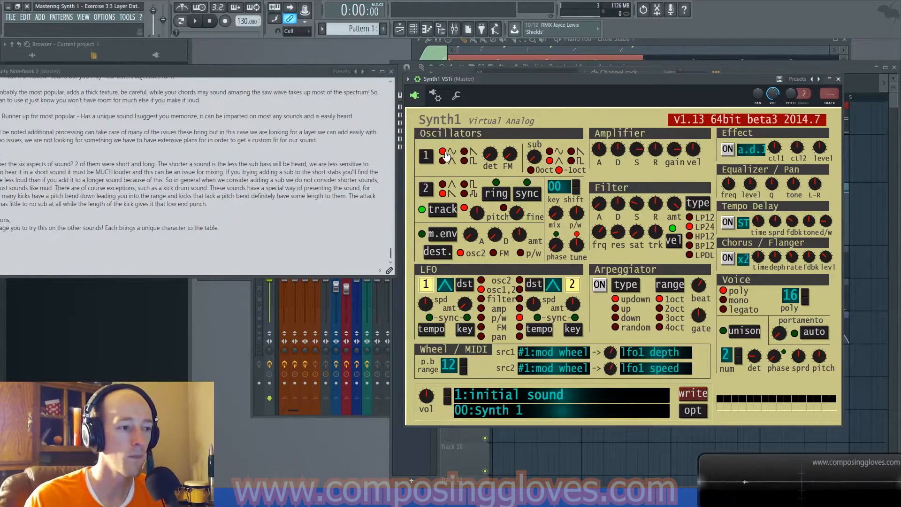
drag(562, 82, 732, 232)
click(469, 302)
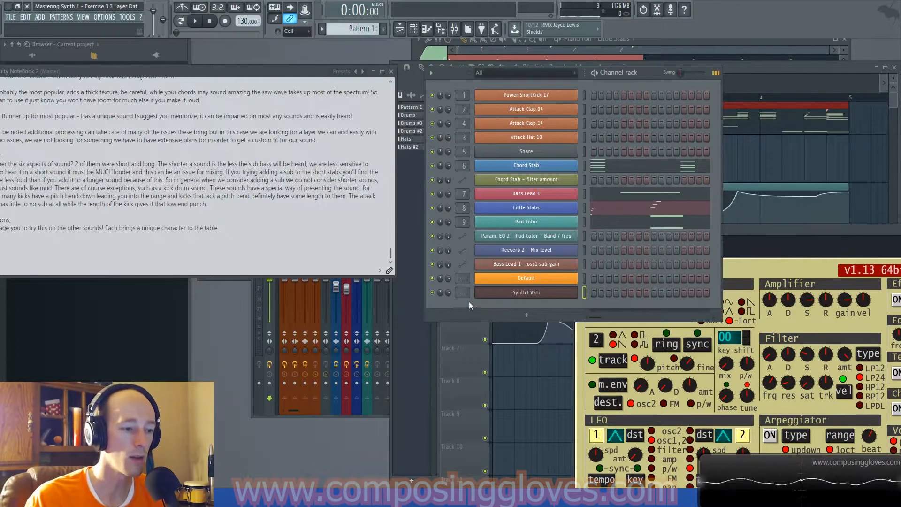
- Copy the notes of the Bass Lead 1 channel and paste them into the new Synth1 VSTi channel
right_click(543, 193)
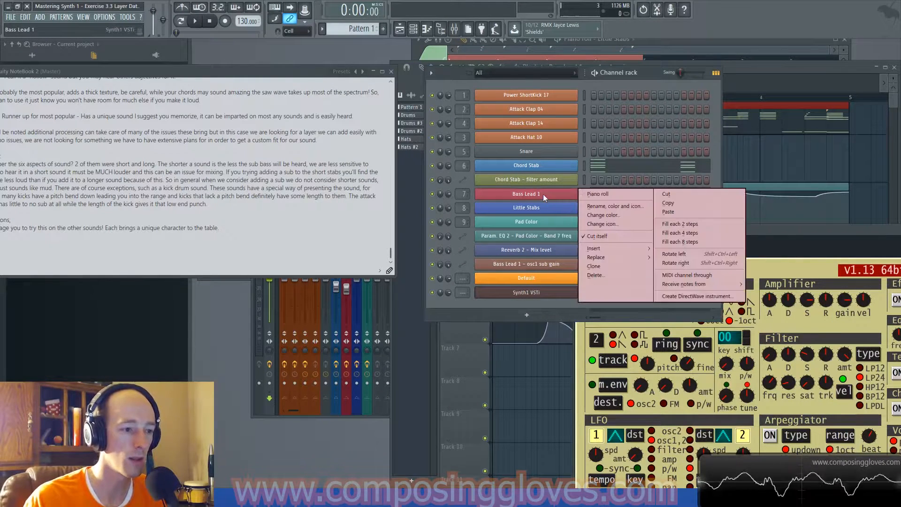
click(668, 203)
right_click(560, 292)
click(695, 310)
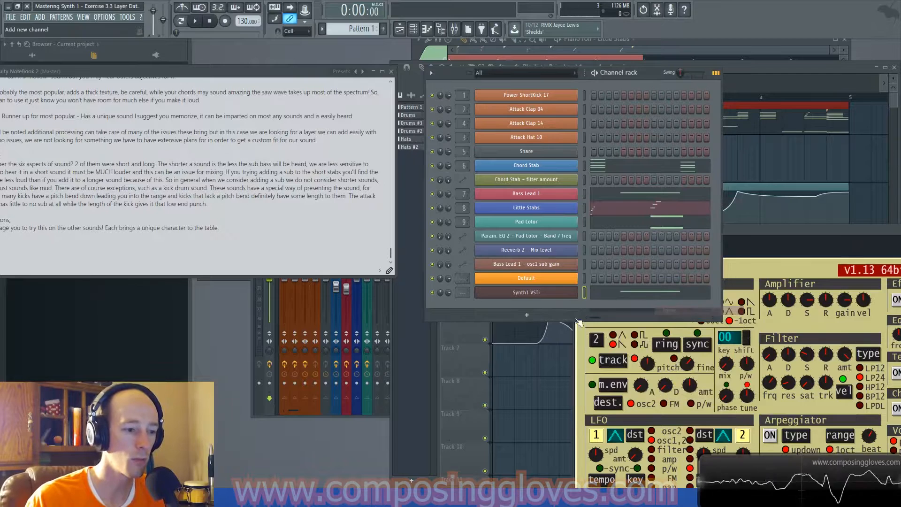
- Rename the new synth channel Bass Layer 1, colour it green and move it directly below Bass Lead 1
key(F2)
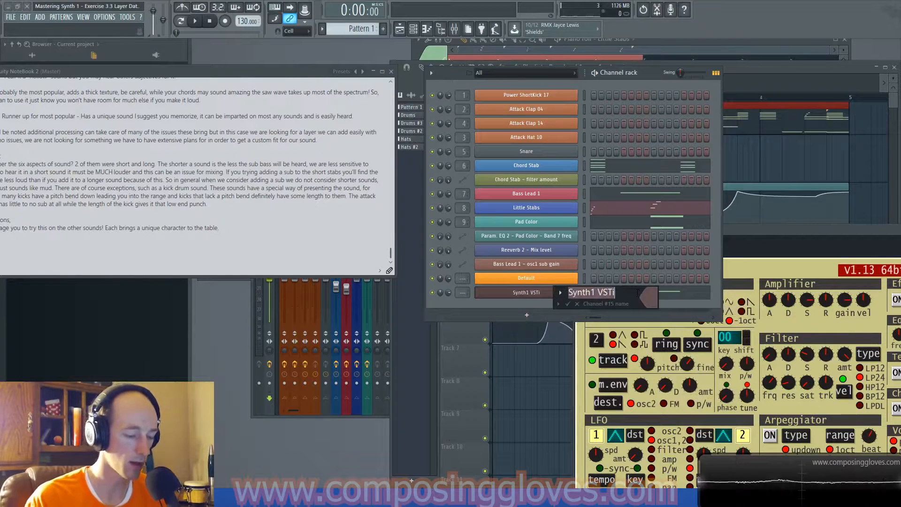
text(S)
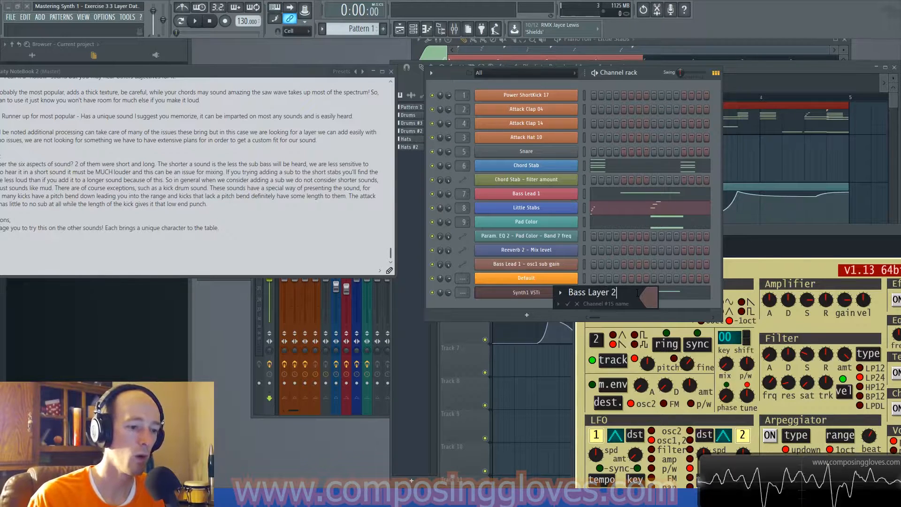
key(Return)
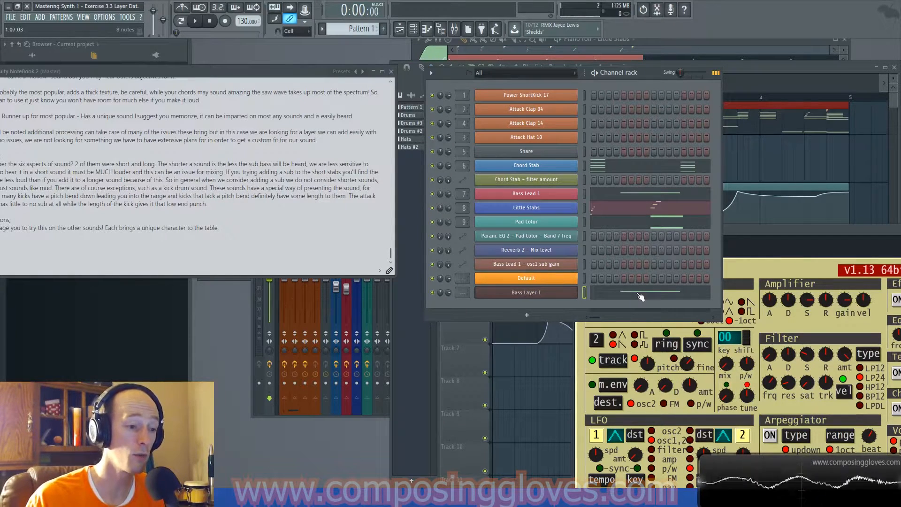
middle_click(563, 292)
click(655, 297)
click(687, 292)
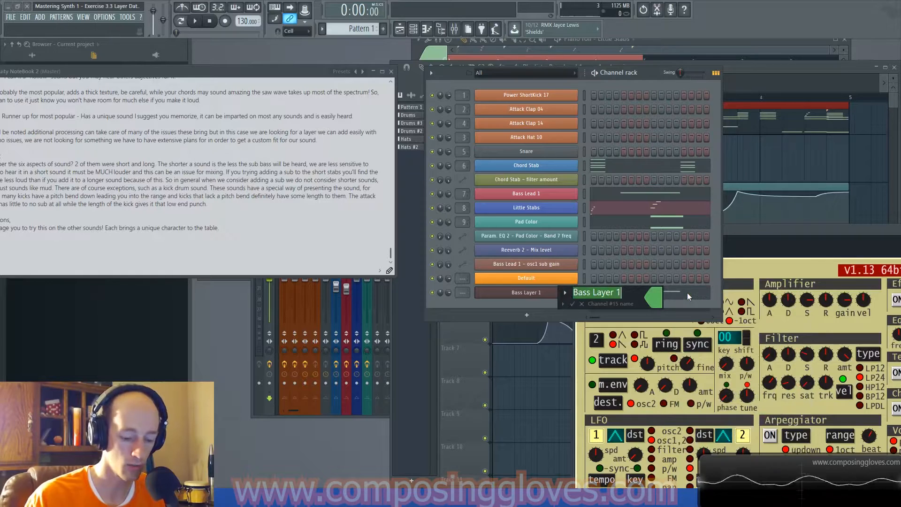
drag(567, 293, 566, 212)
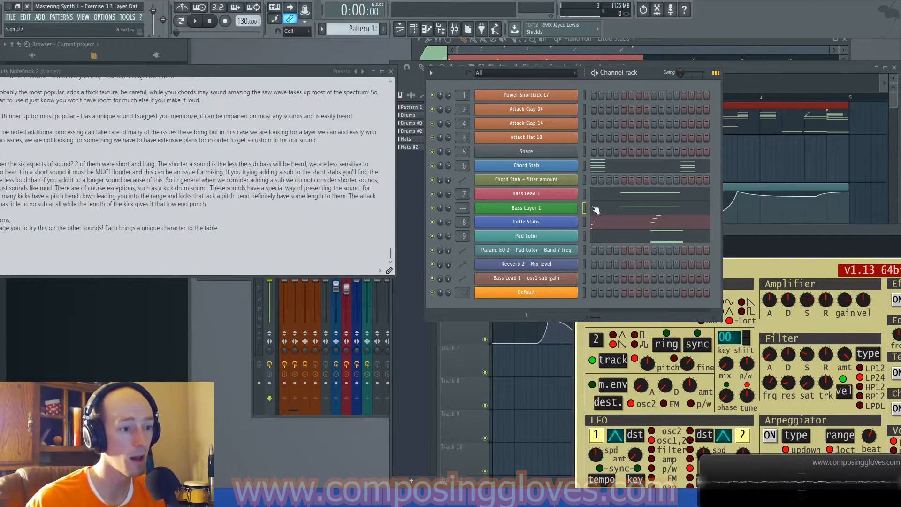
- Open the Bass Layer 1 piano roll and set the synth's amp attack to 40 while auditioning the D3 key
click(637, 207)
scroll(545, 255, down, 6)
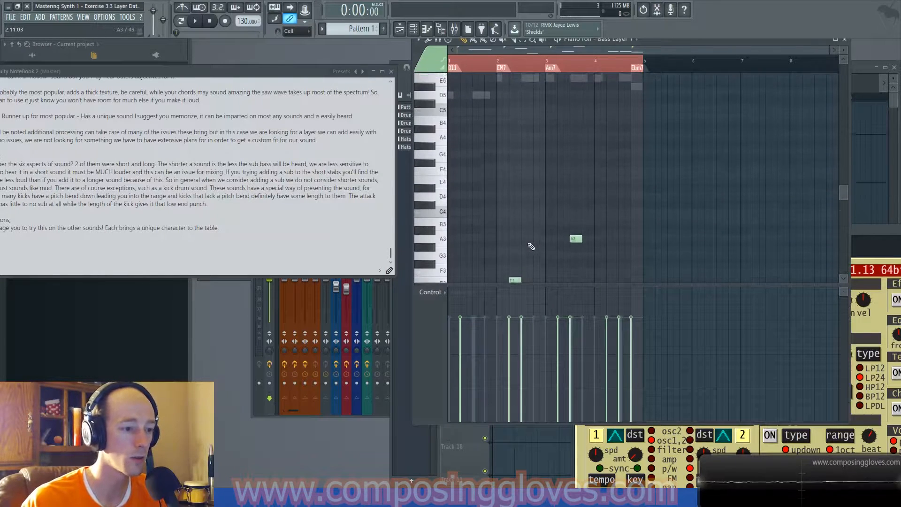
click(431, 173)
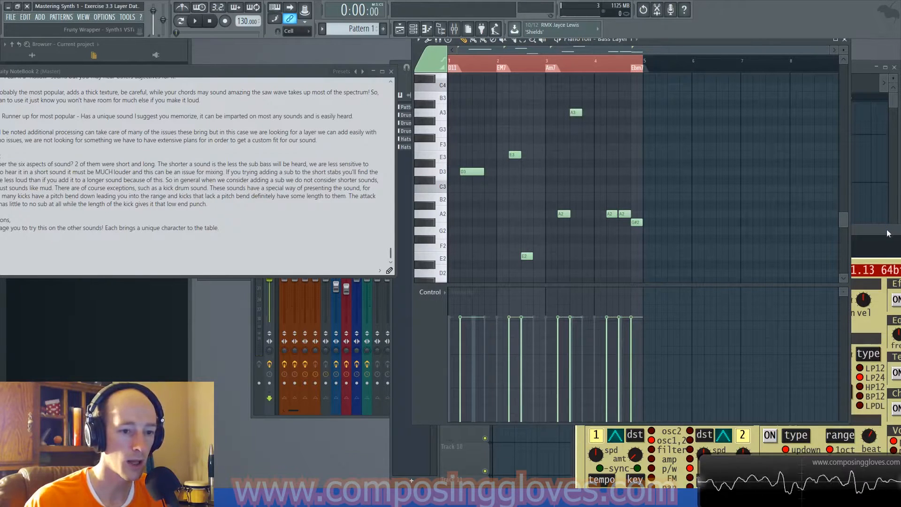
drag(886, 230, 829, 196)
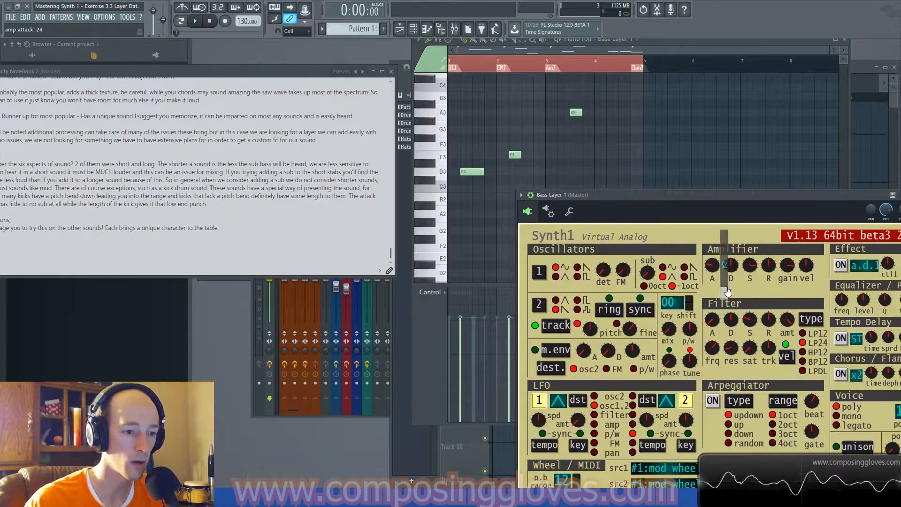
click(442, 173)
drag(714, 267, 726, 282)
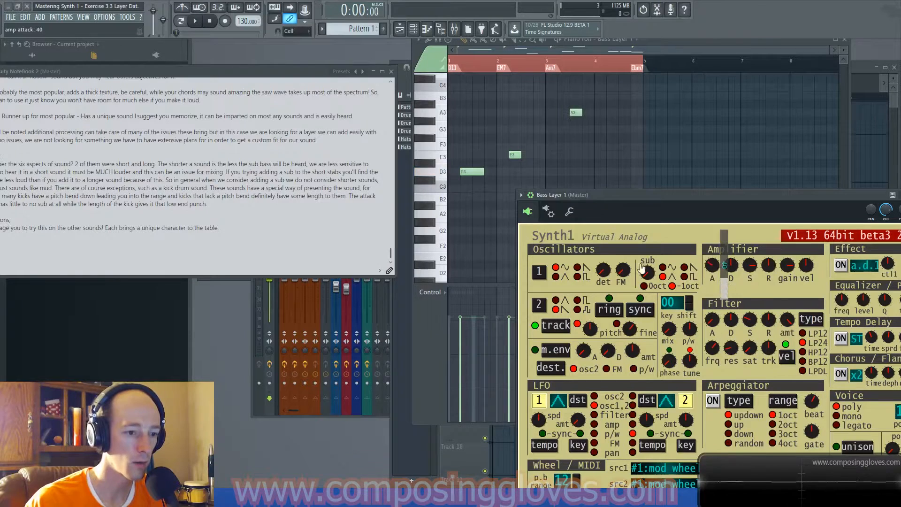
click(440, 173)
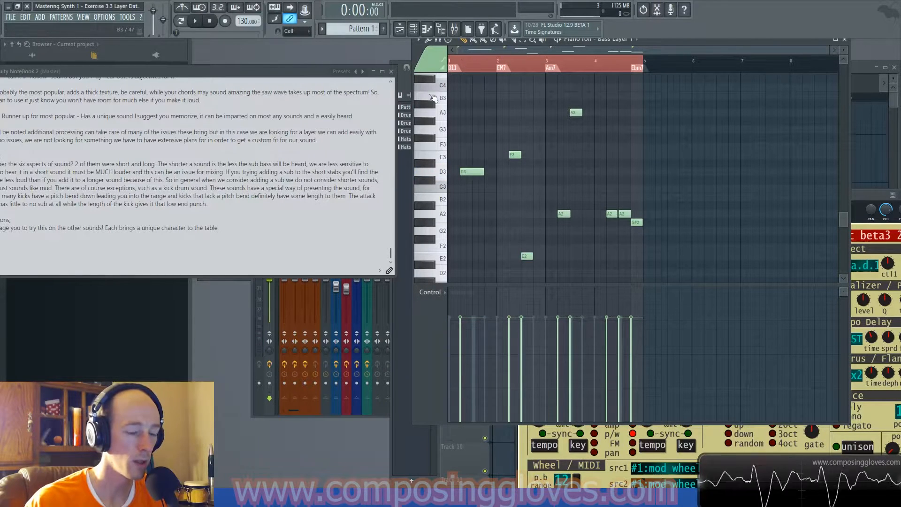
- Bring the Bass Layer 1 synth forward, play and stop the arrangement with the new layer, and reposition the synth window
drag(855, 191, 690, 153)
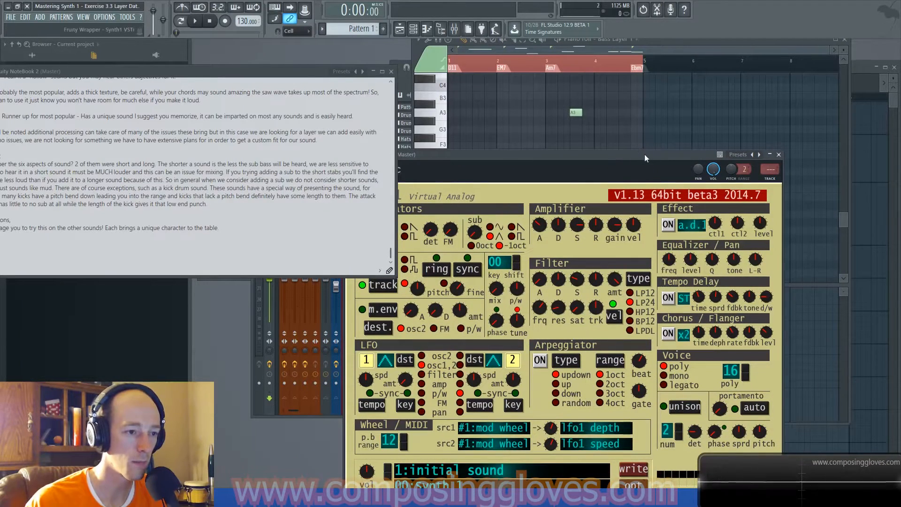
key(space)
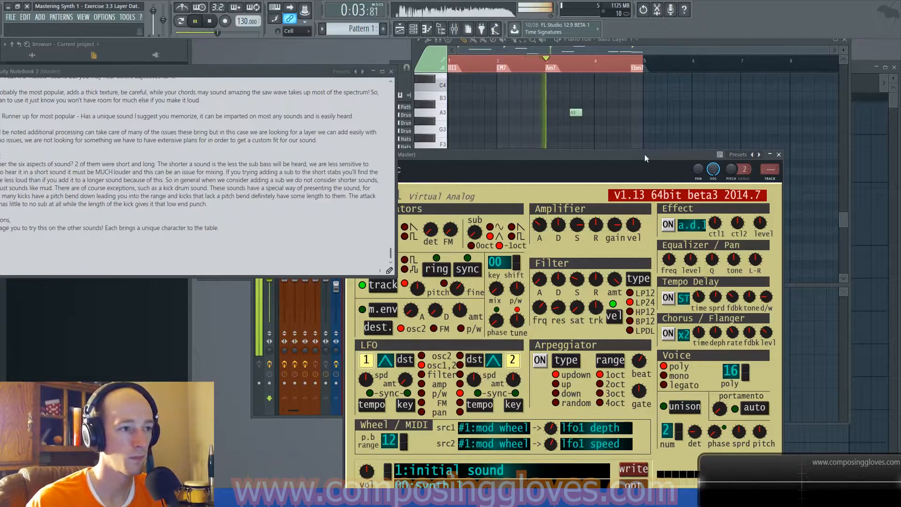
key(space)
drag(644, 154, 760, 91)
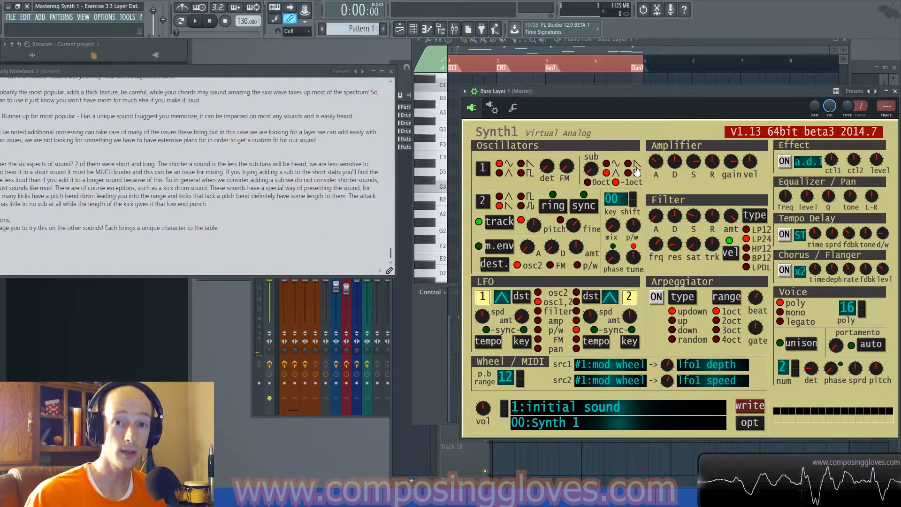
drag(663, 93, 579, 118)
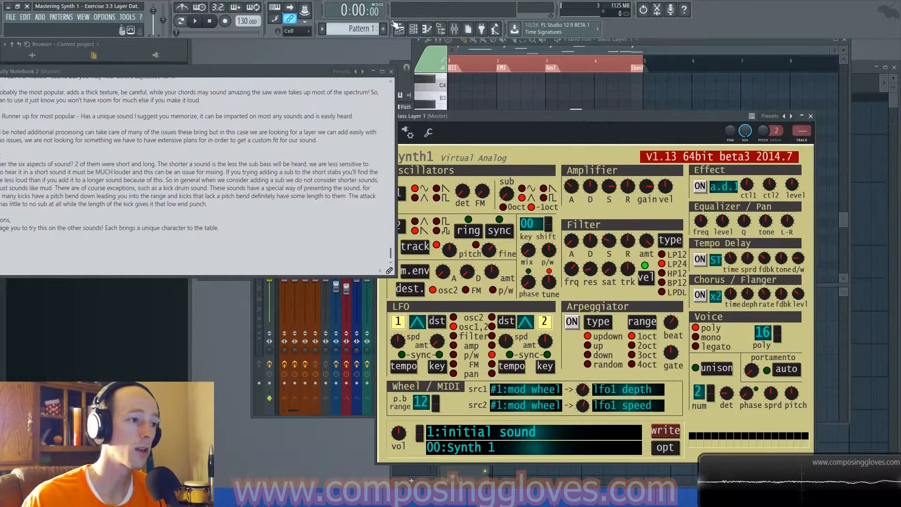
- Bring up the channel rack, mute Bass Layer 1, and play and stop the arrangement without the layer
key(F6)
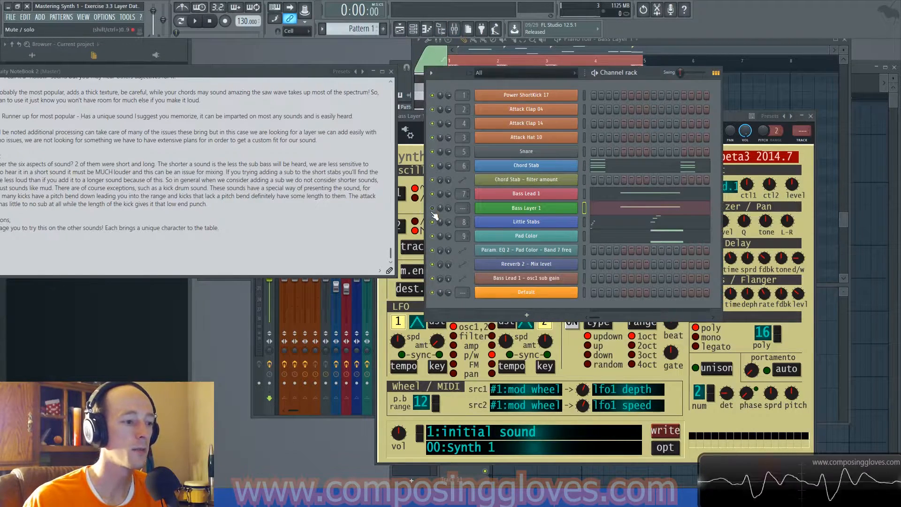
key(space)
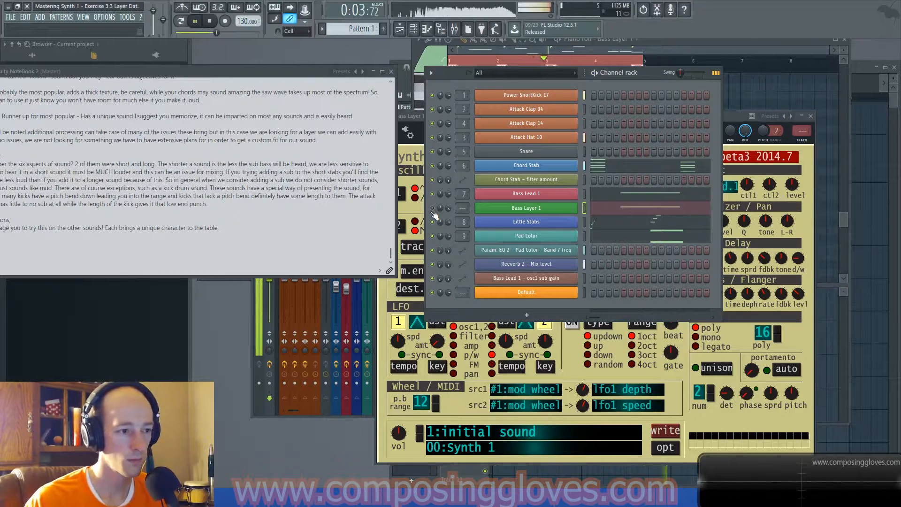
key(space)
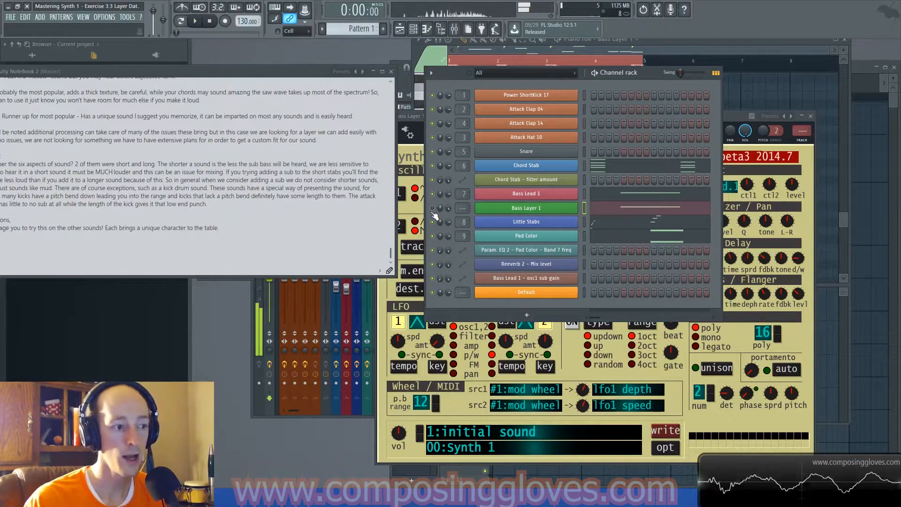
- Play and stop the arrangement repeatedly to compare it with and without Bass Layer 1, leaving the layer unmuted
key(space)
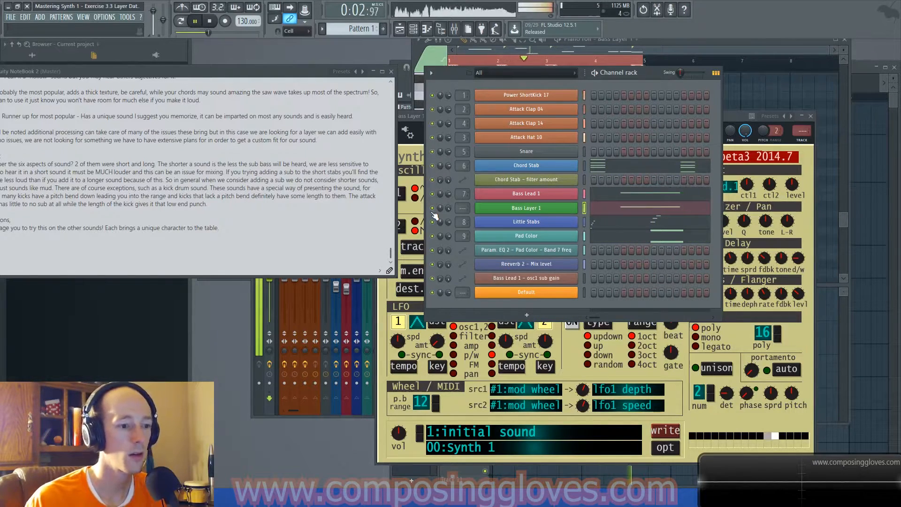
key(space)
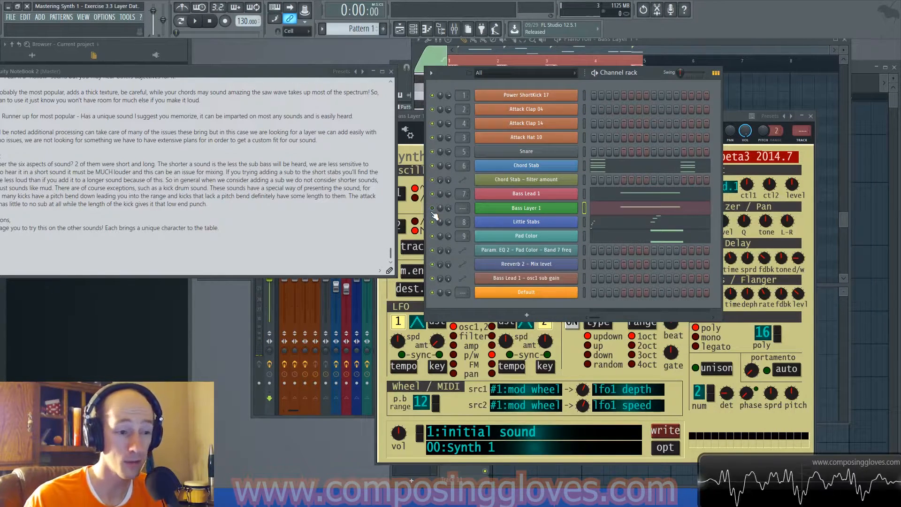
key(space)
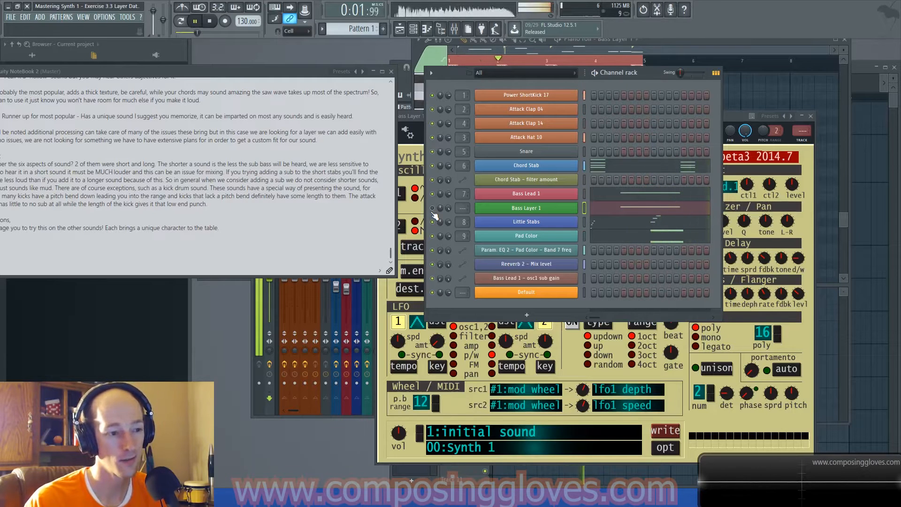
key(space)
click(432, 212)
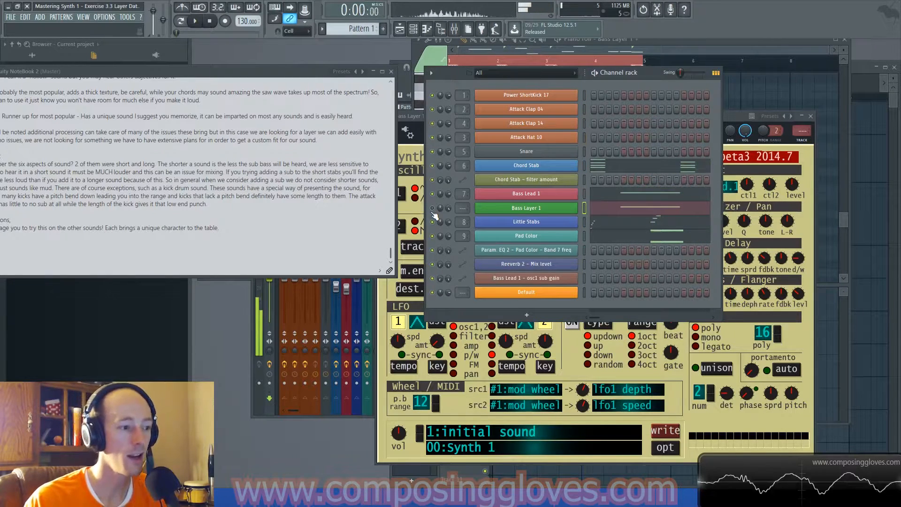
key(space)
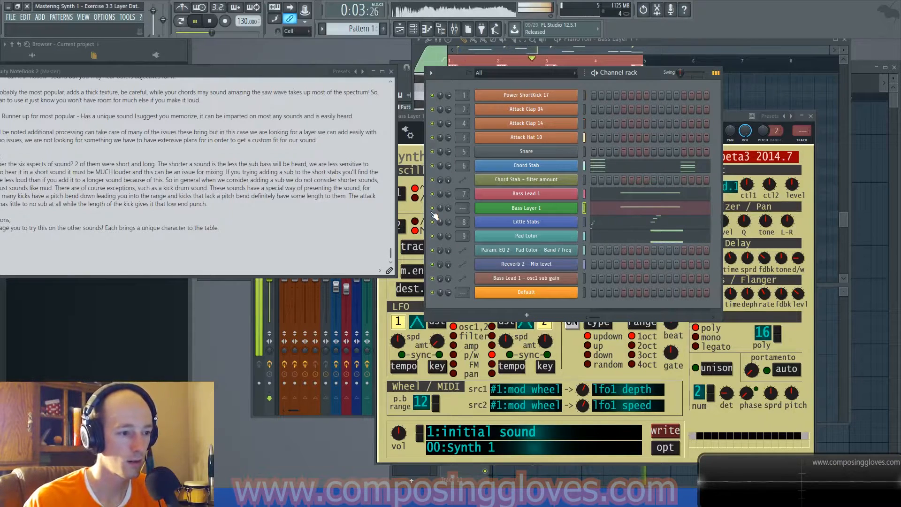
key(space)
- Raise the Bass Layer 1 channel volume to 80% while auditioning the arrangement, and close its synth window
click(739, 120)
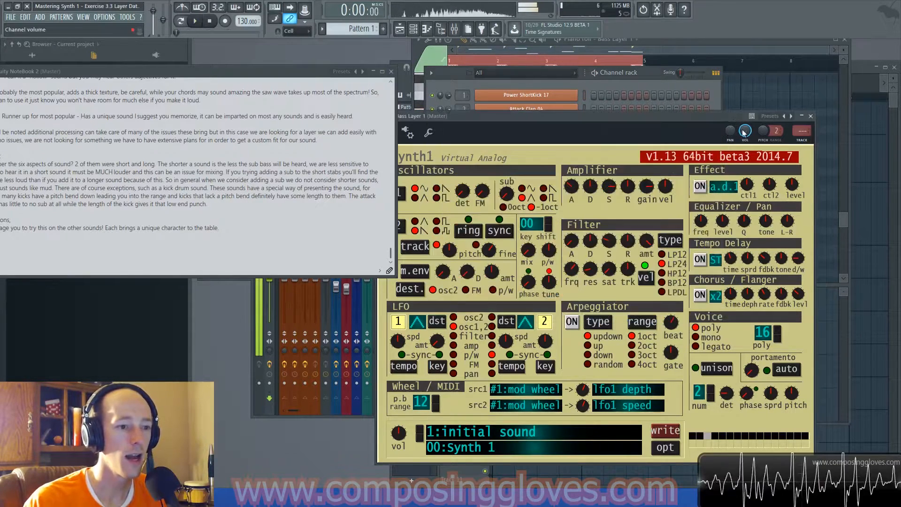
drag(745, 131, 745, 125)
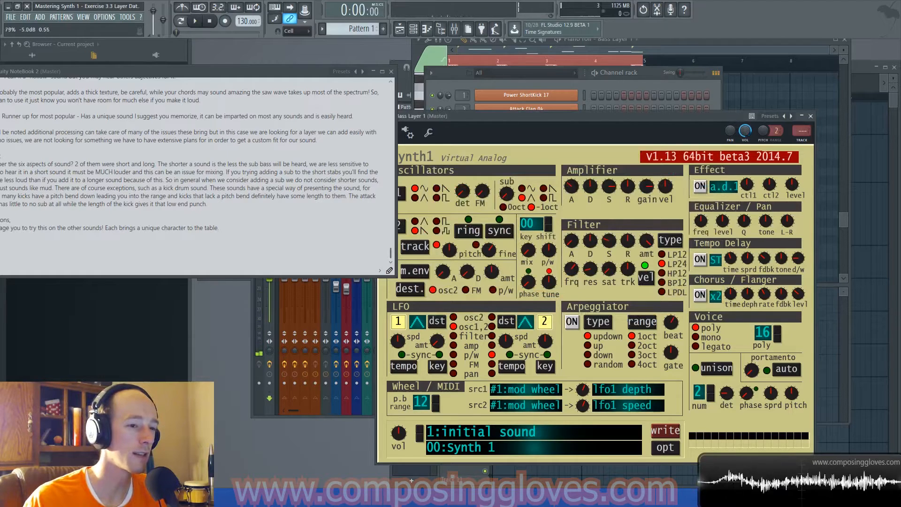
key(space)
drag(747, 132, 747, 125)
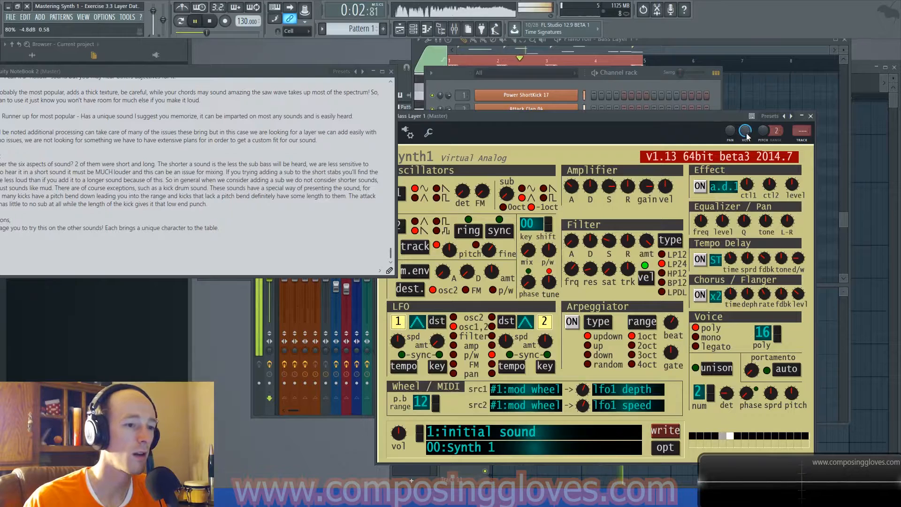
key(space)
click(811, 116)
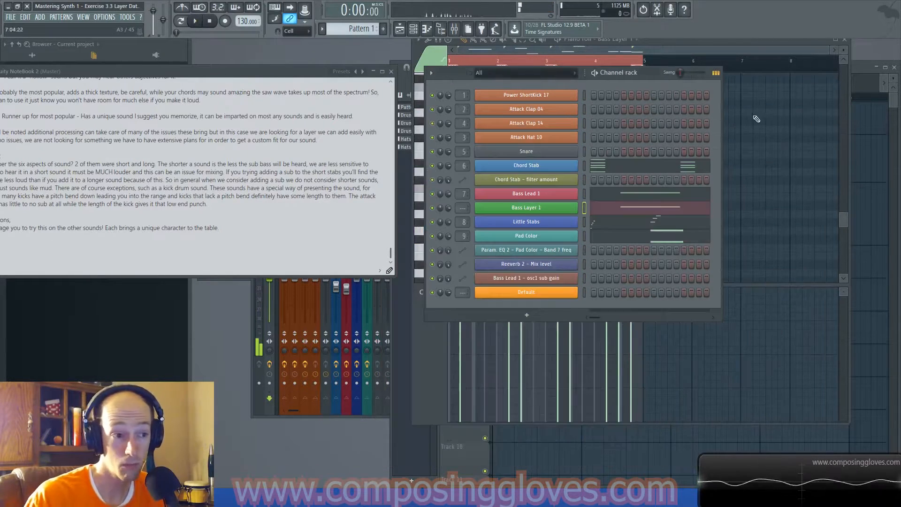
- Reposition the channel rack, clear the time selection in the Bass Layer 1 piano roll, and bring the channel rack forward again
drag(654, 75, 643, 83)
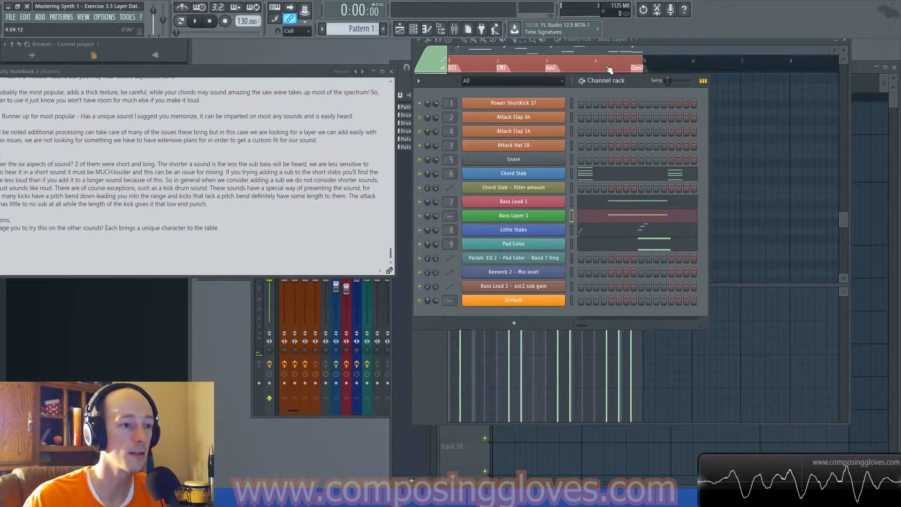
click(694, 42)
key(ctrl+d)
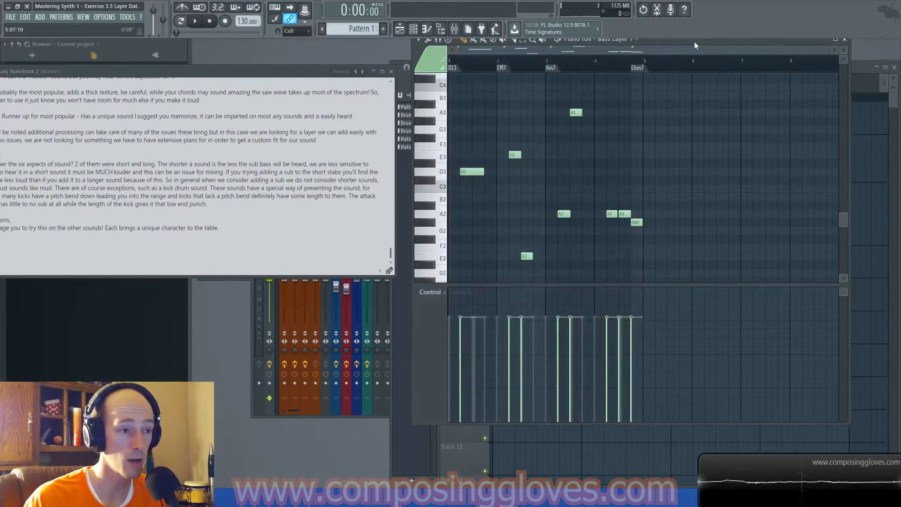
key(F6)
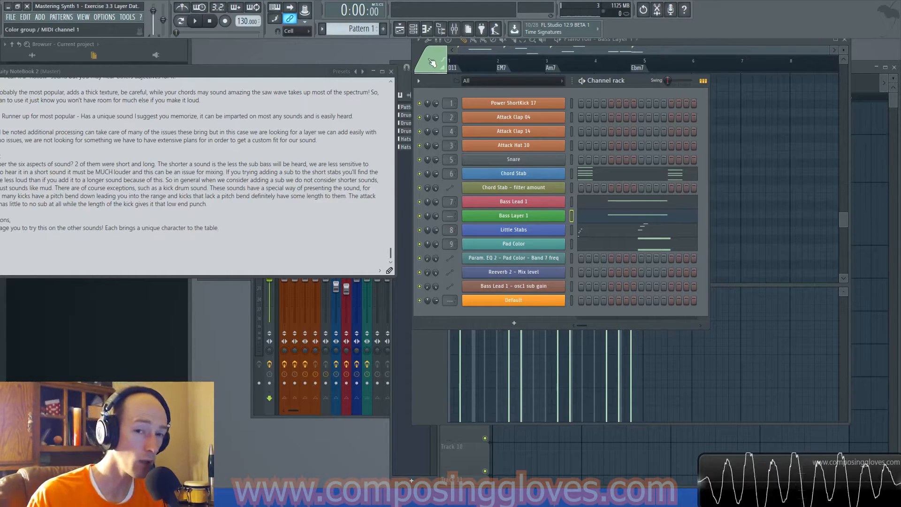
- Bring the Fruity NoteBook 2 window fully into view and review the exercise notes from the goal through the conclusions
drag(212, 72, 344, 85)
scroll(351, 227, up, 3)
scroll(350, 226, up, 5)
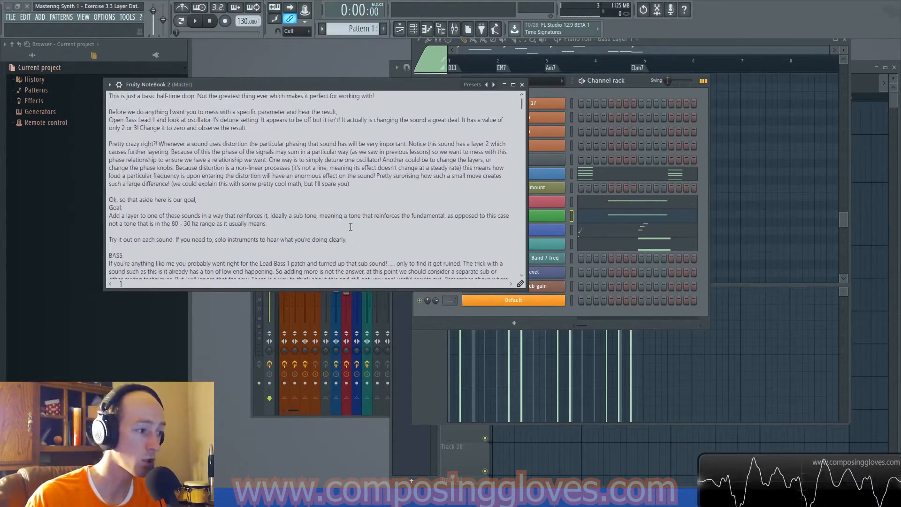
scroll(350, 227, down, 8)
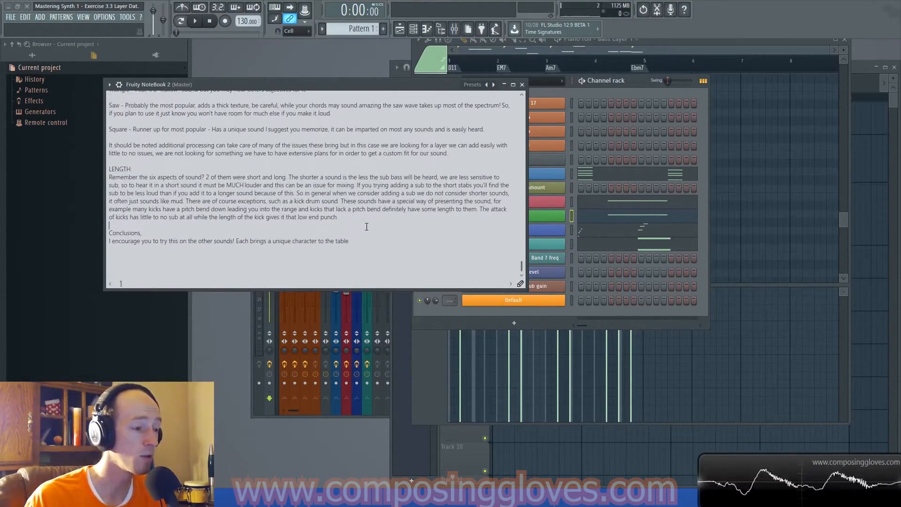
scroll(367, 227, up, 15)
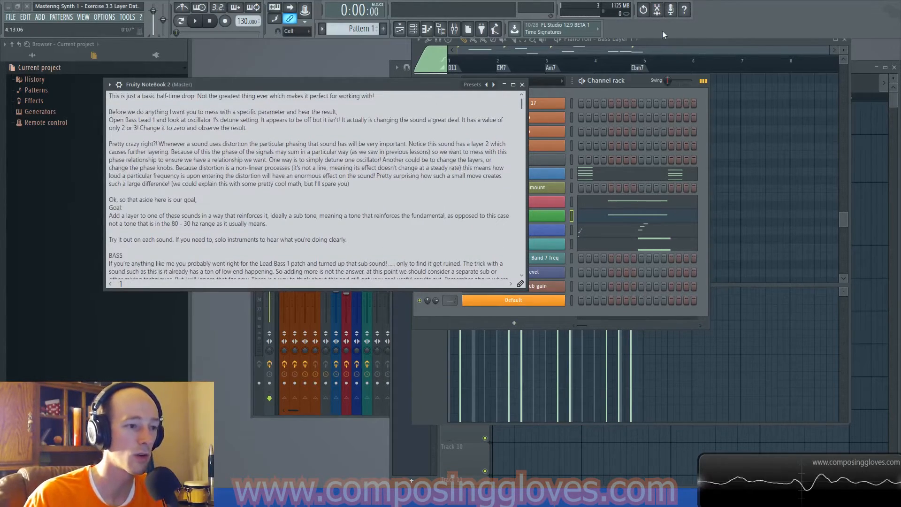
- Bring the Bass Layer 1 piano roll forward and arrange it beside the exercise notes window
click(669, 53)
drag(422, 85, 369, 77)
drag(660, 42, 711, 51)
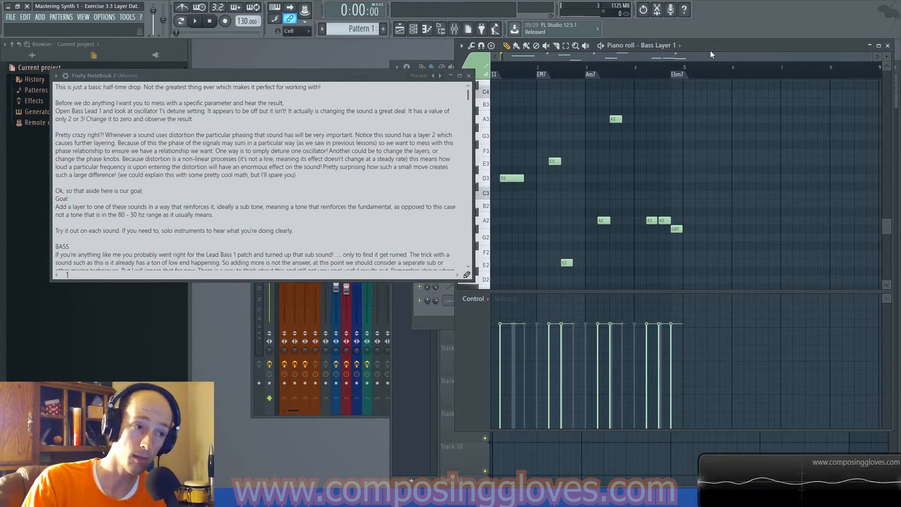